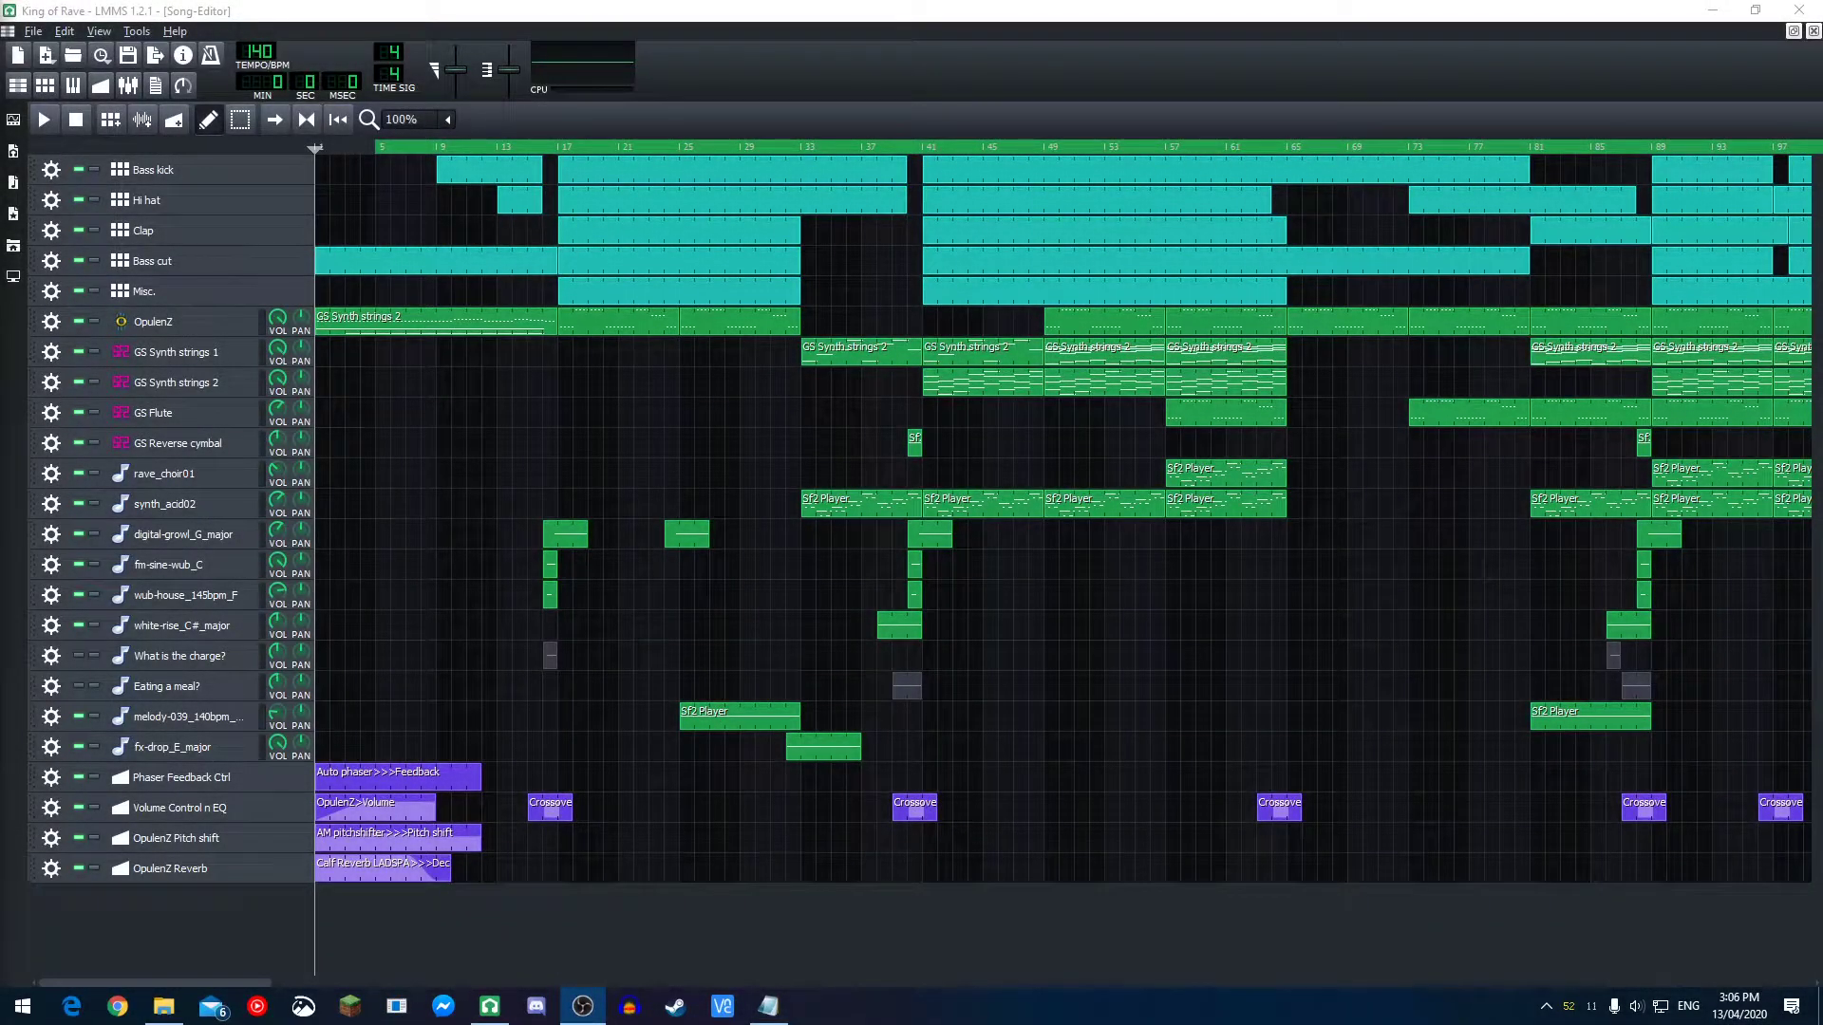
- Show the list of instrument plugins and create a new empty project
{"action": "left_click", "coordinate": [12, 119]}
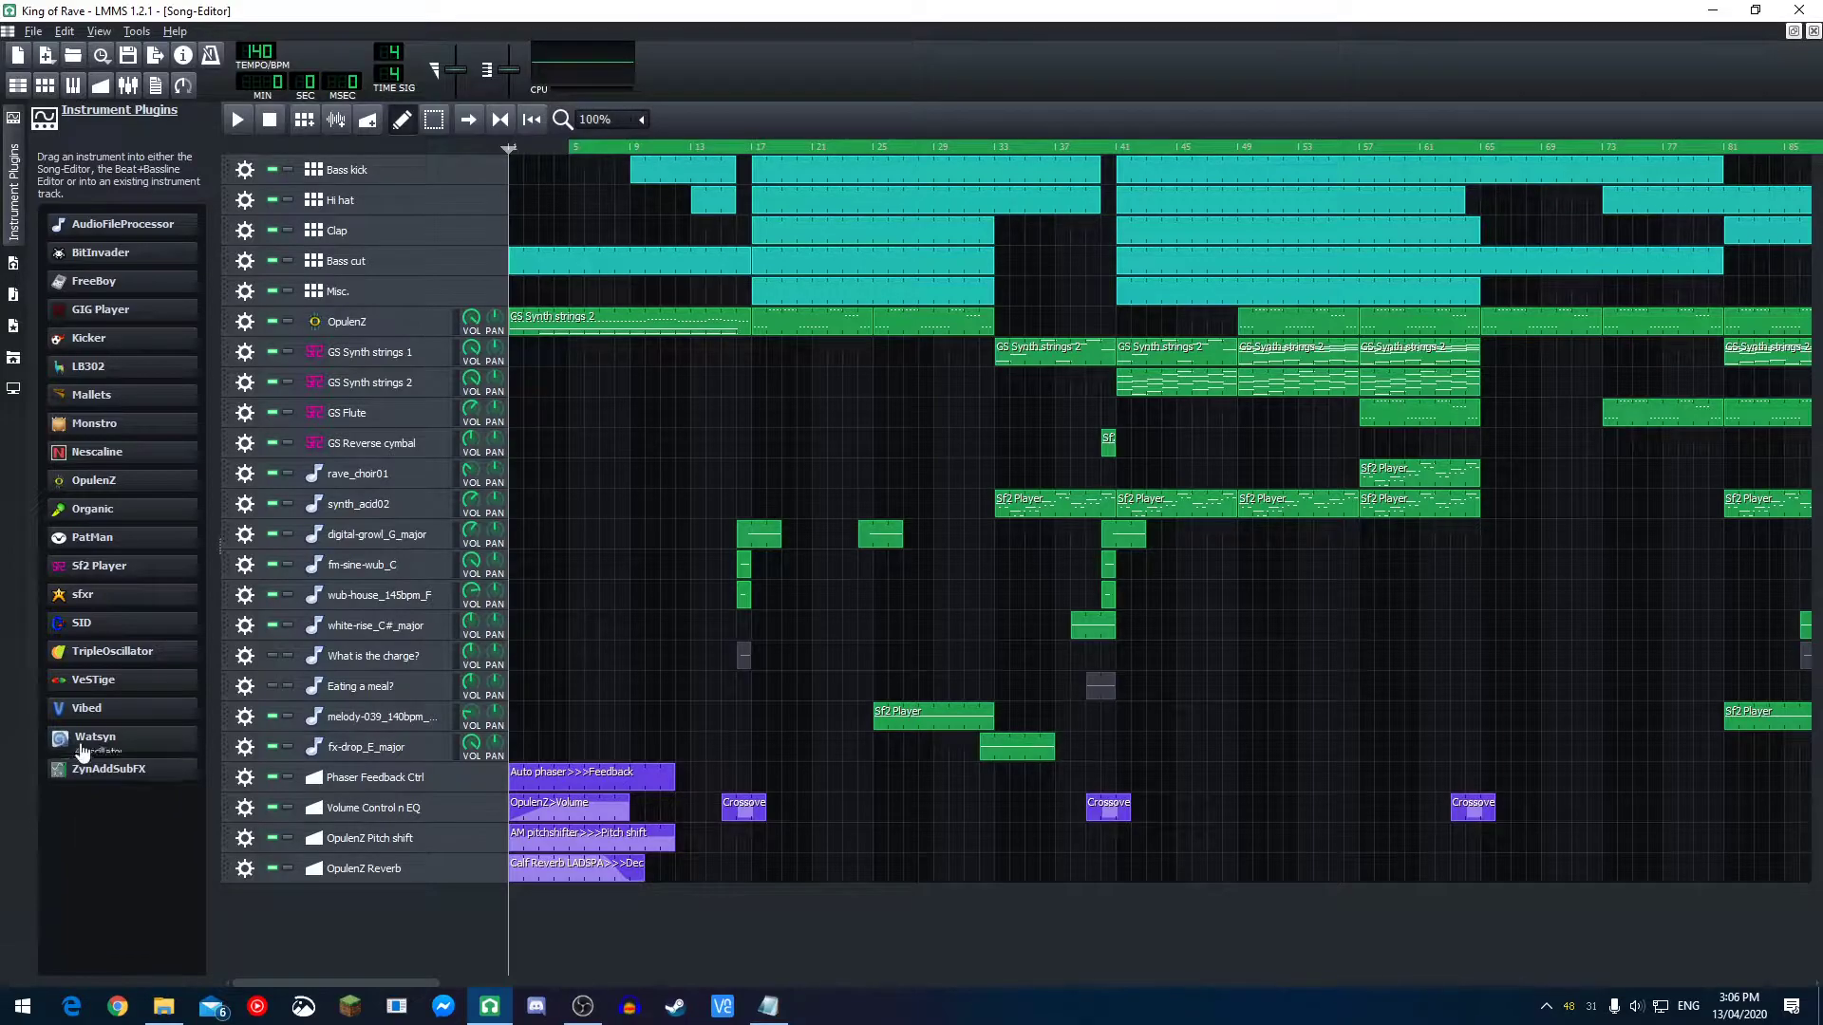
{"action": "mouse_move", "coordinate": [71, 698]}
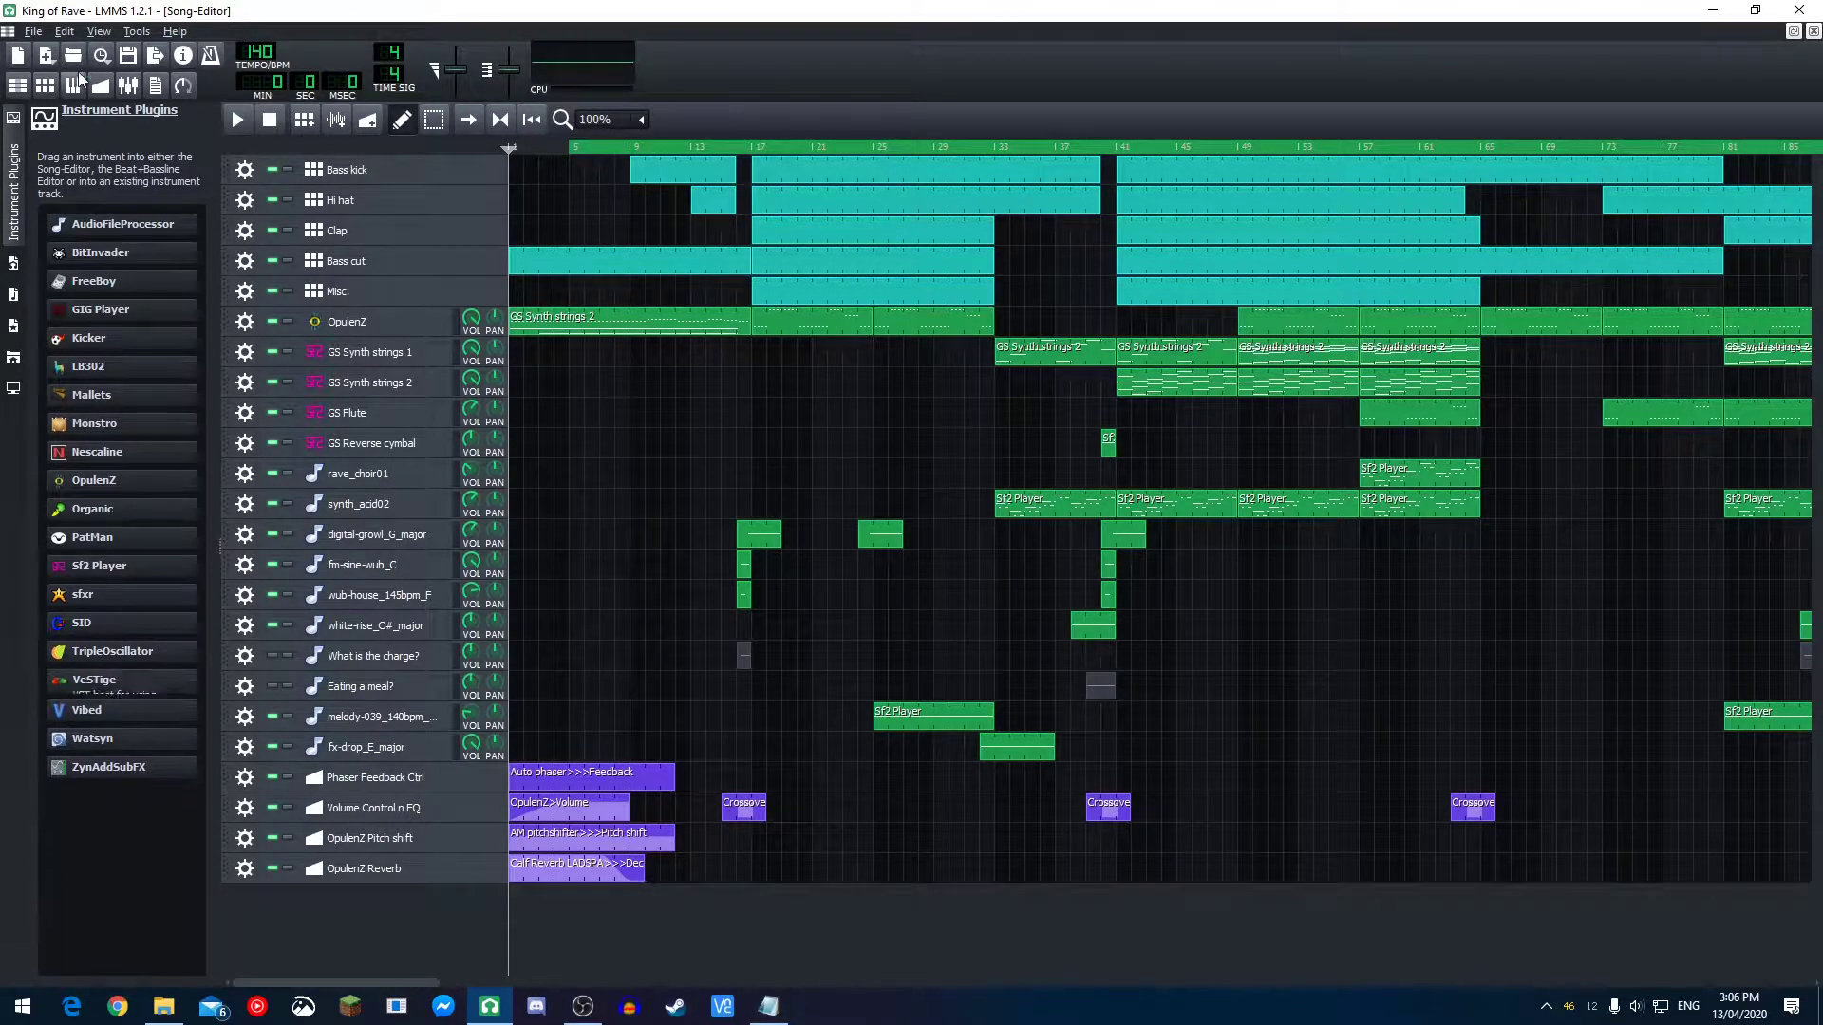
{"action": "left_click", "coordinate": [36, 32]}
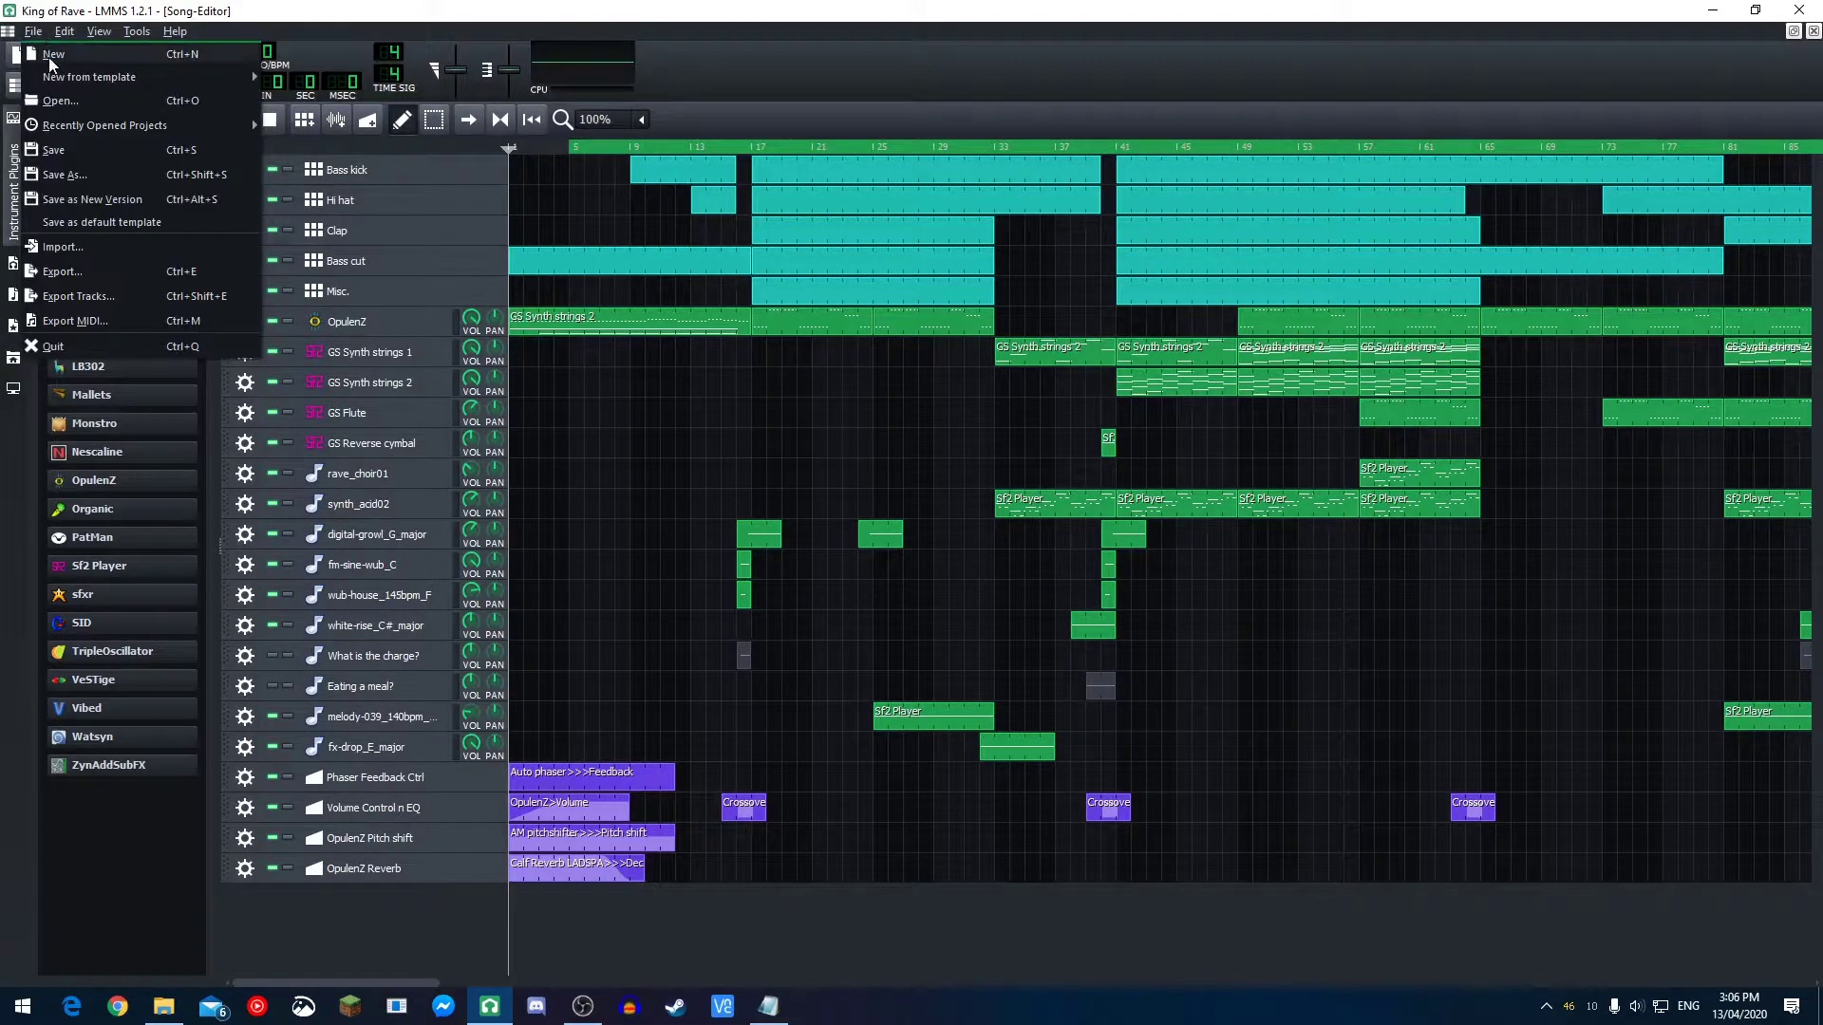
{"action": "left_click", "coordinate": [49, 49]}
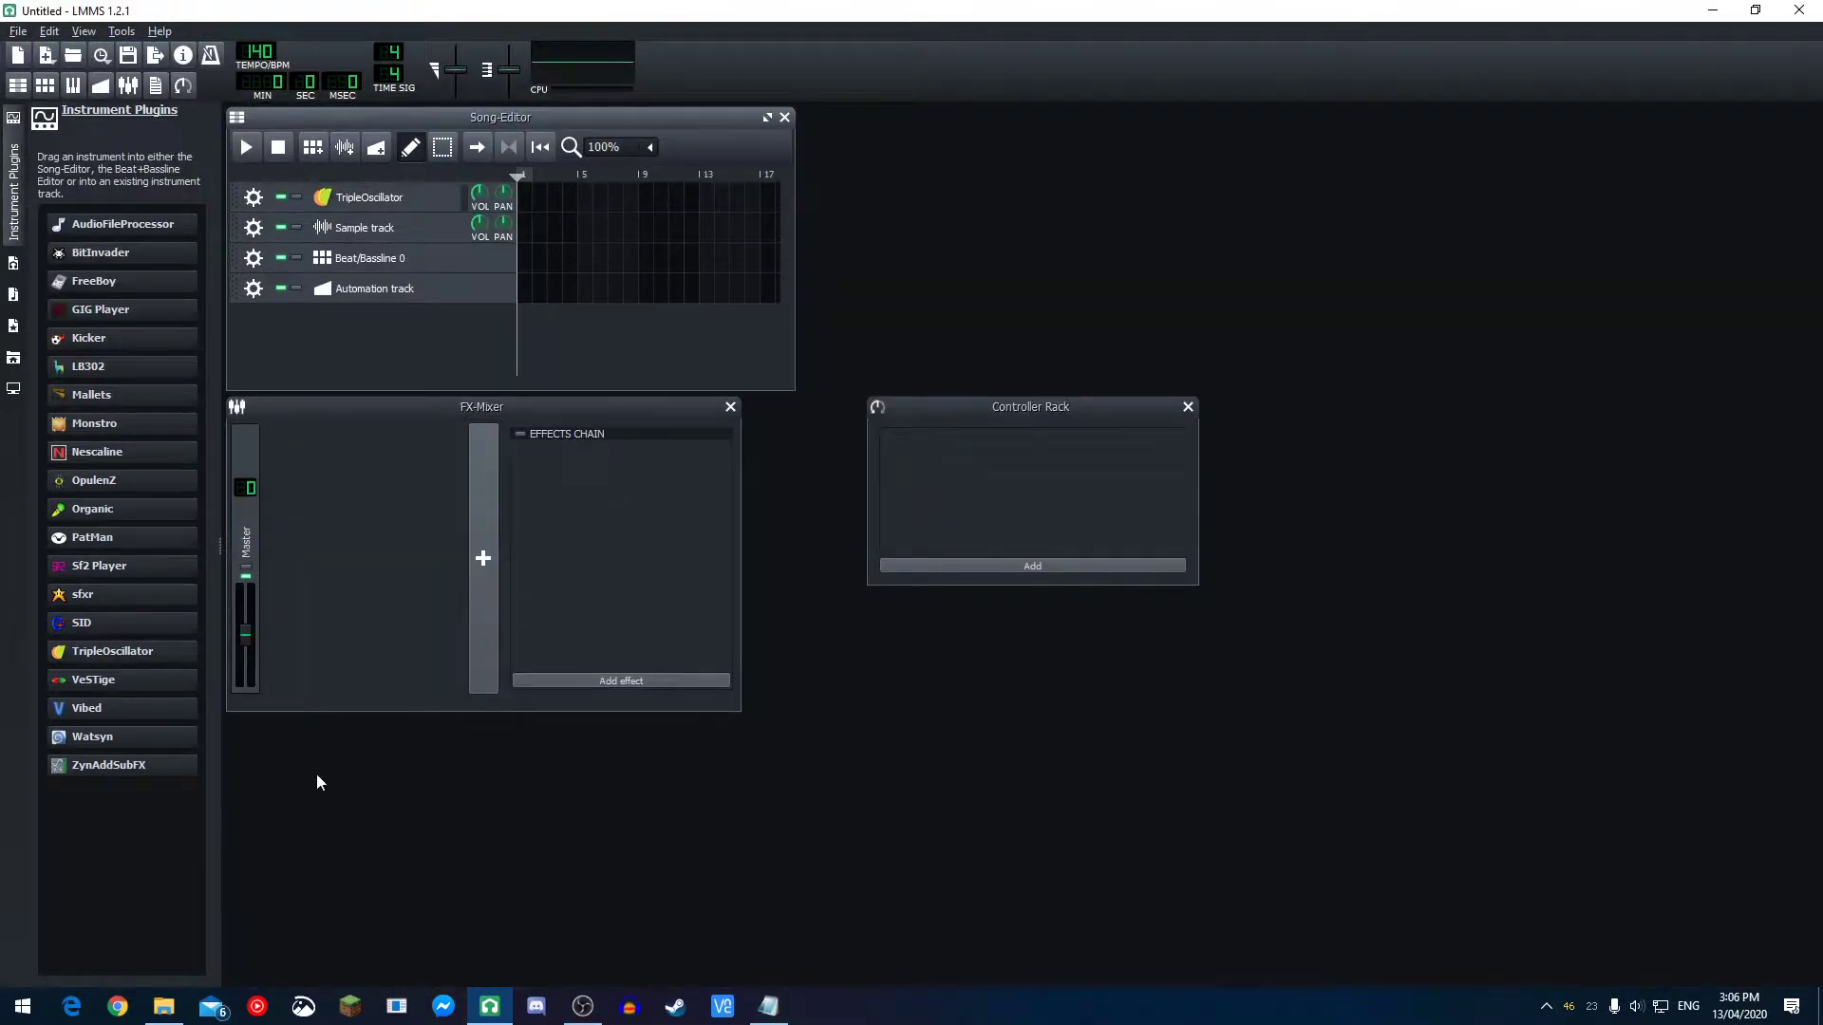
- Add a VeSTige track to the Song-Editor and load VK-1 Viking Synthesizer.dll into it
{"action": "left_click_drag", "start_coordinate": [75, 692], "coordinate": [443, 337]}
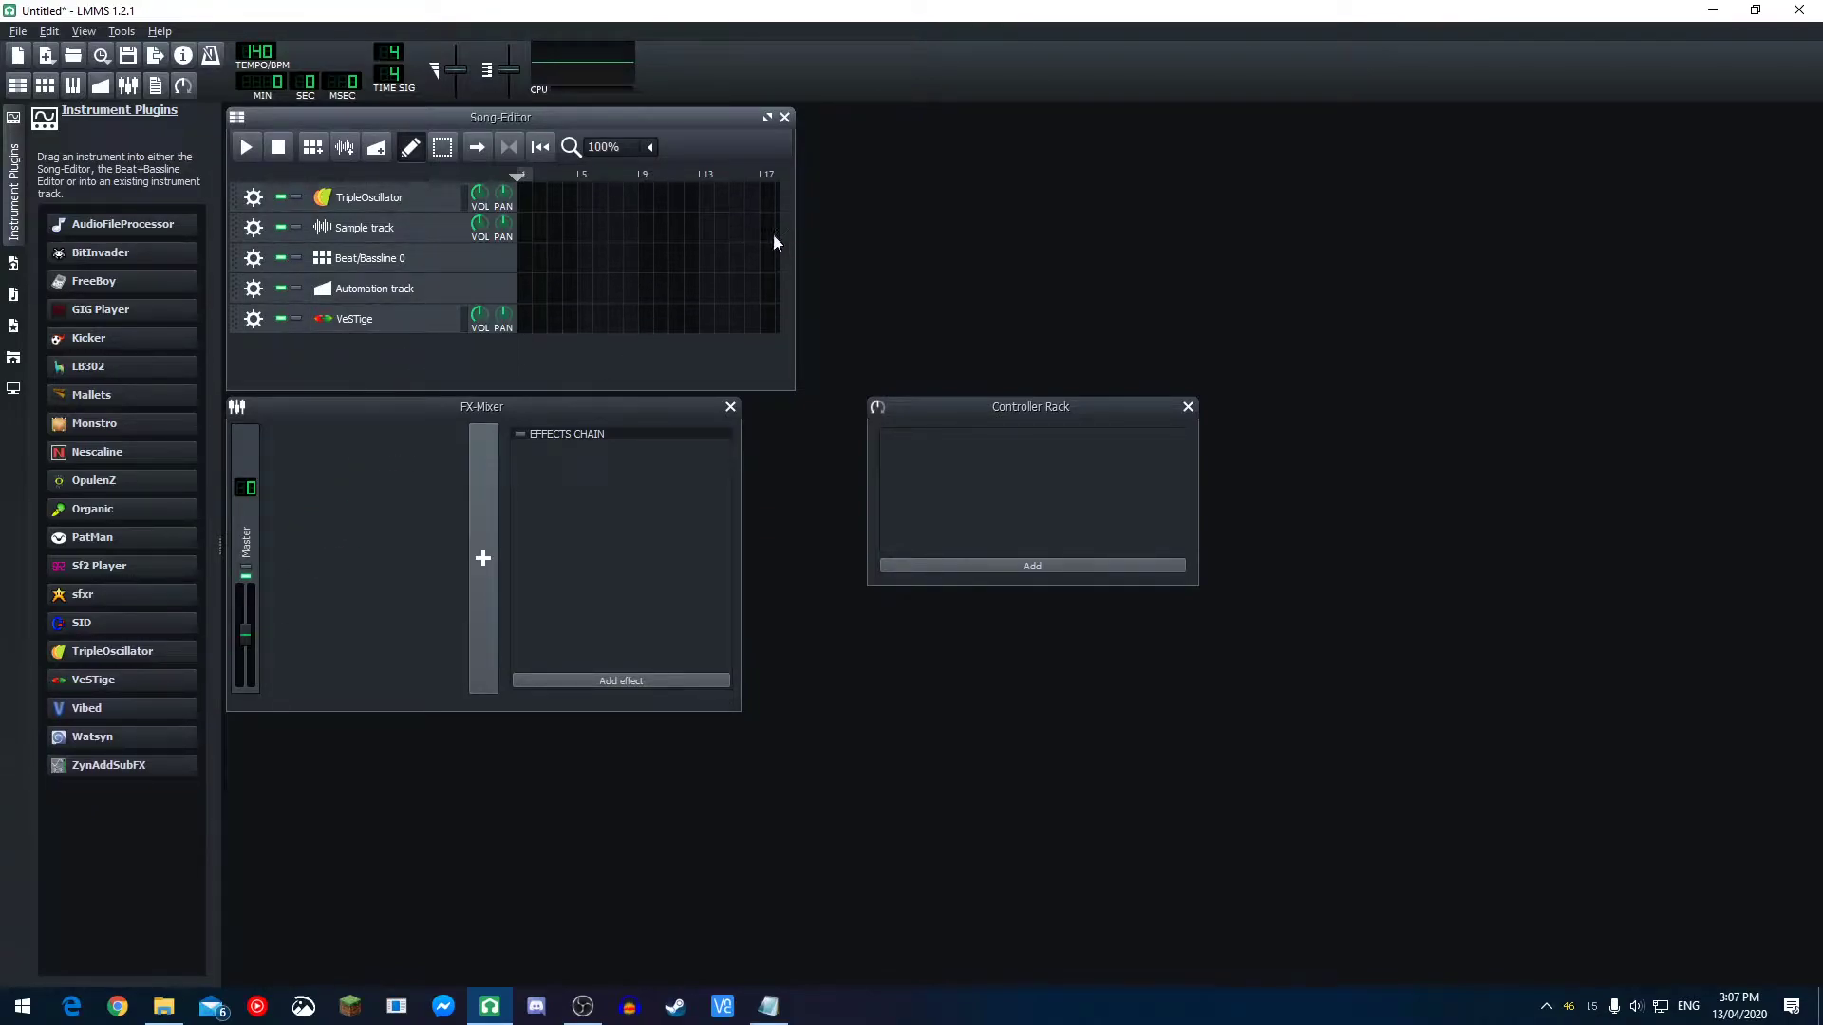
{"action": "left_click_drag", "start_coordinate": [794, 261], "coordinate": [1803, 291]}
{"action": "left_click", "coordinate": [393, 323]}
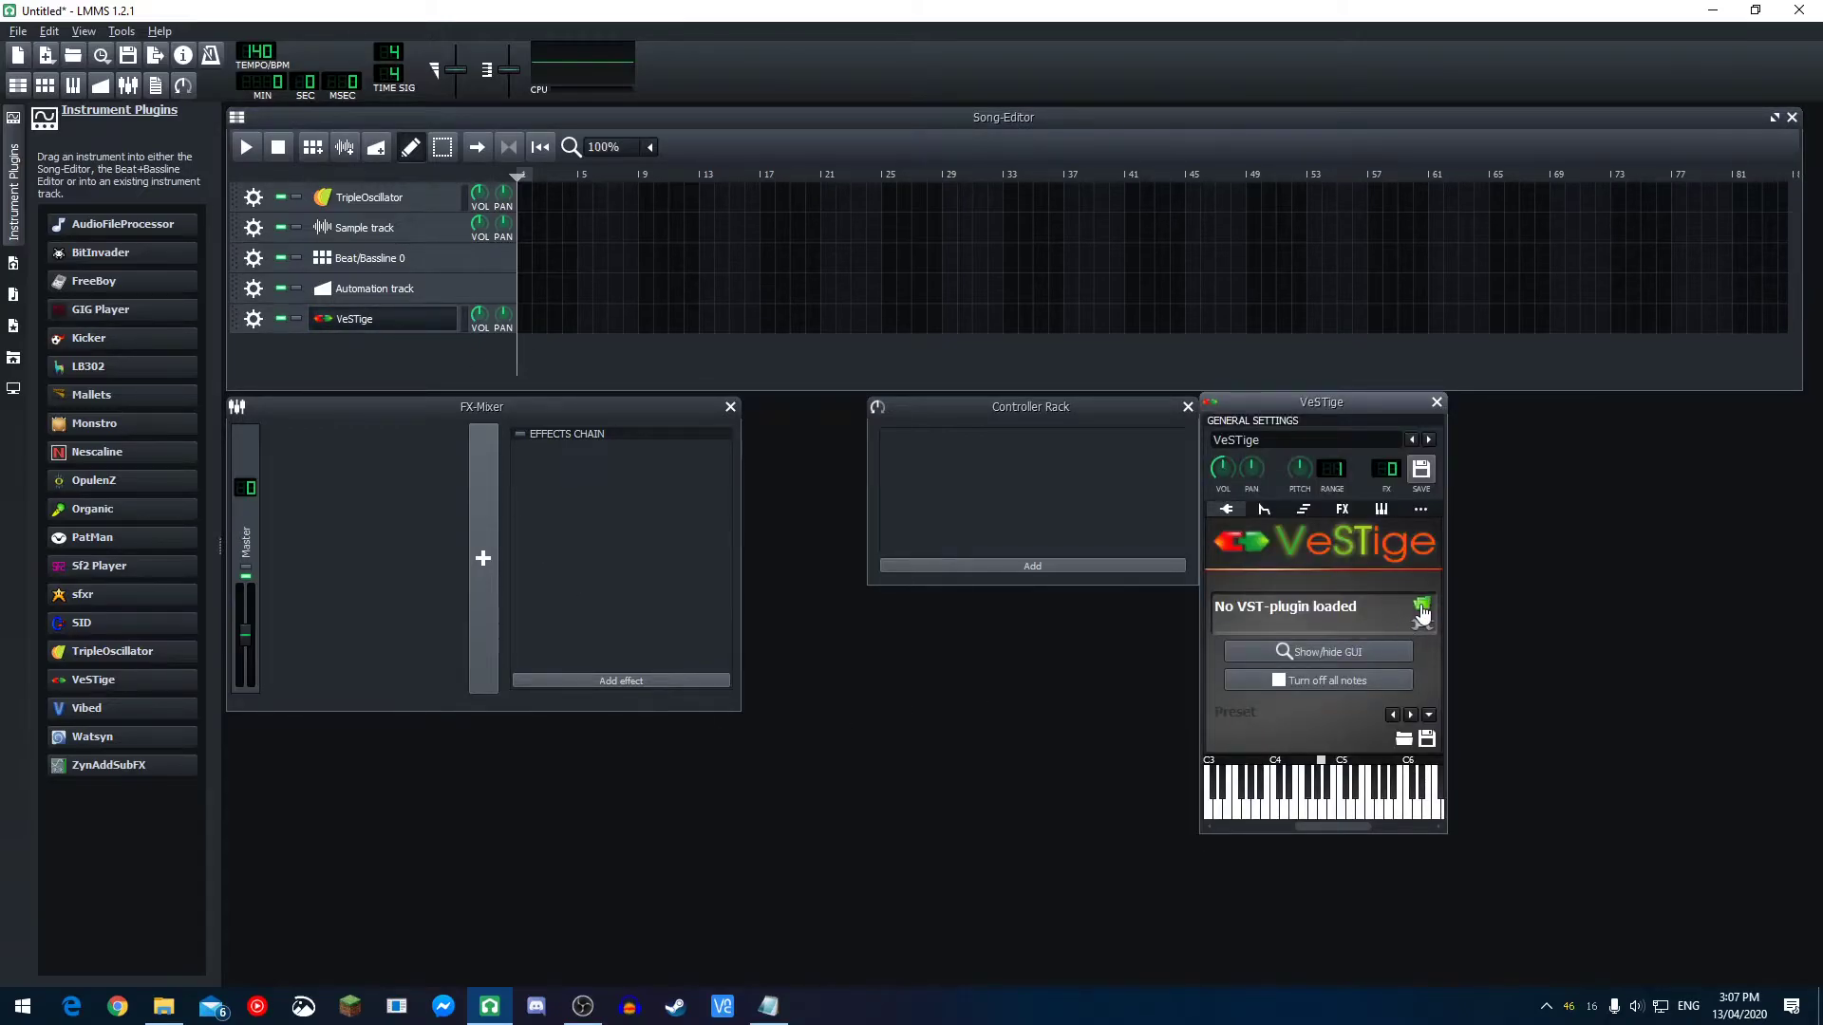
{"action": "left_click", "coordinate": [1422, 608]}
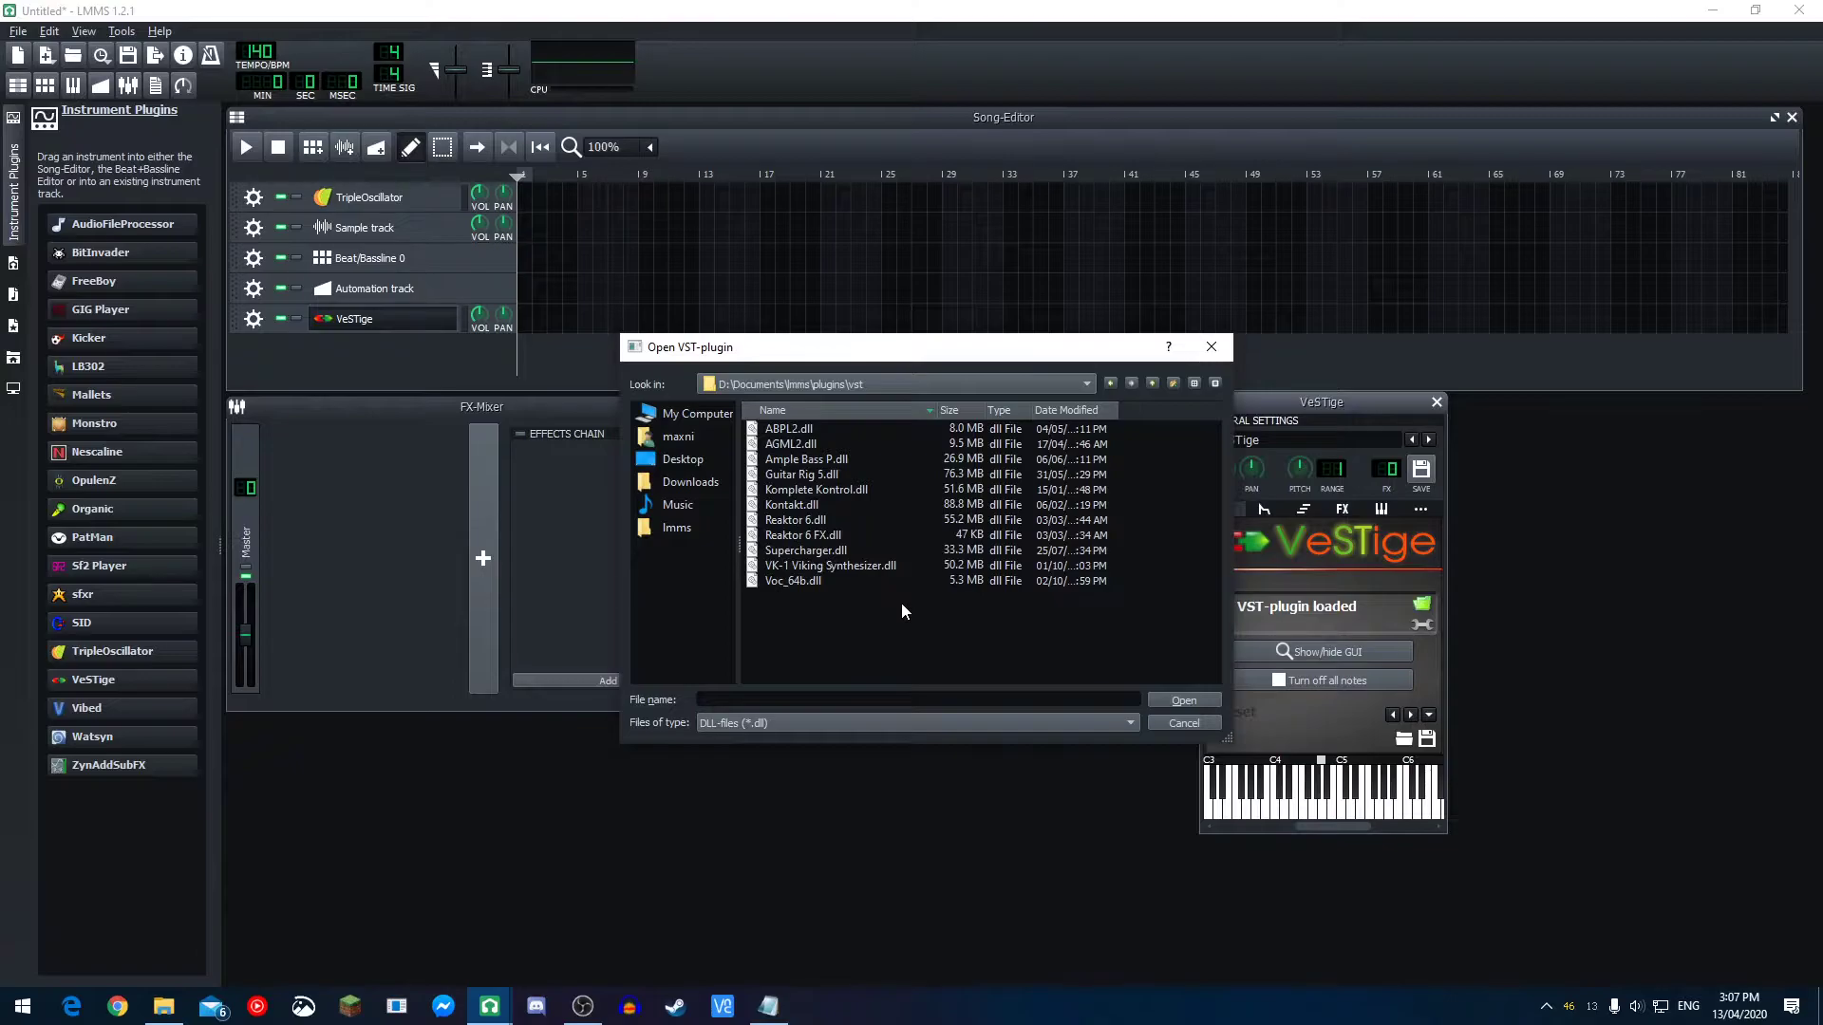
{"action": "double_click", "coordinate": [838, 566]}
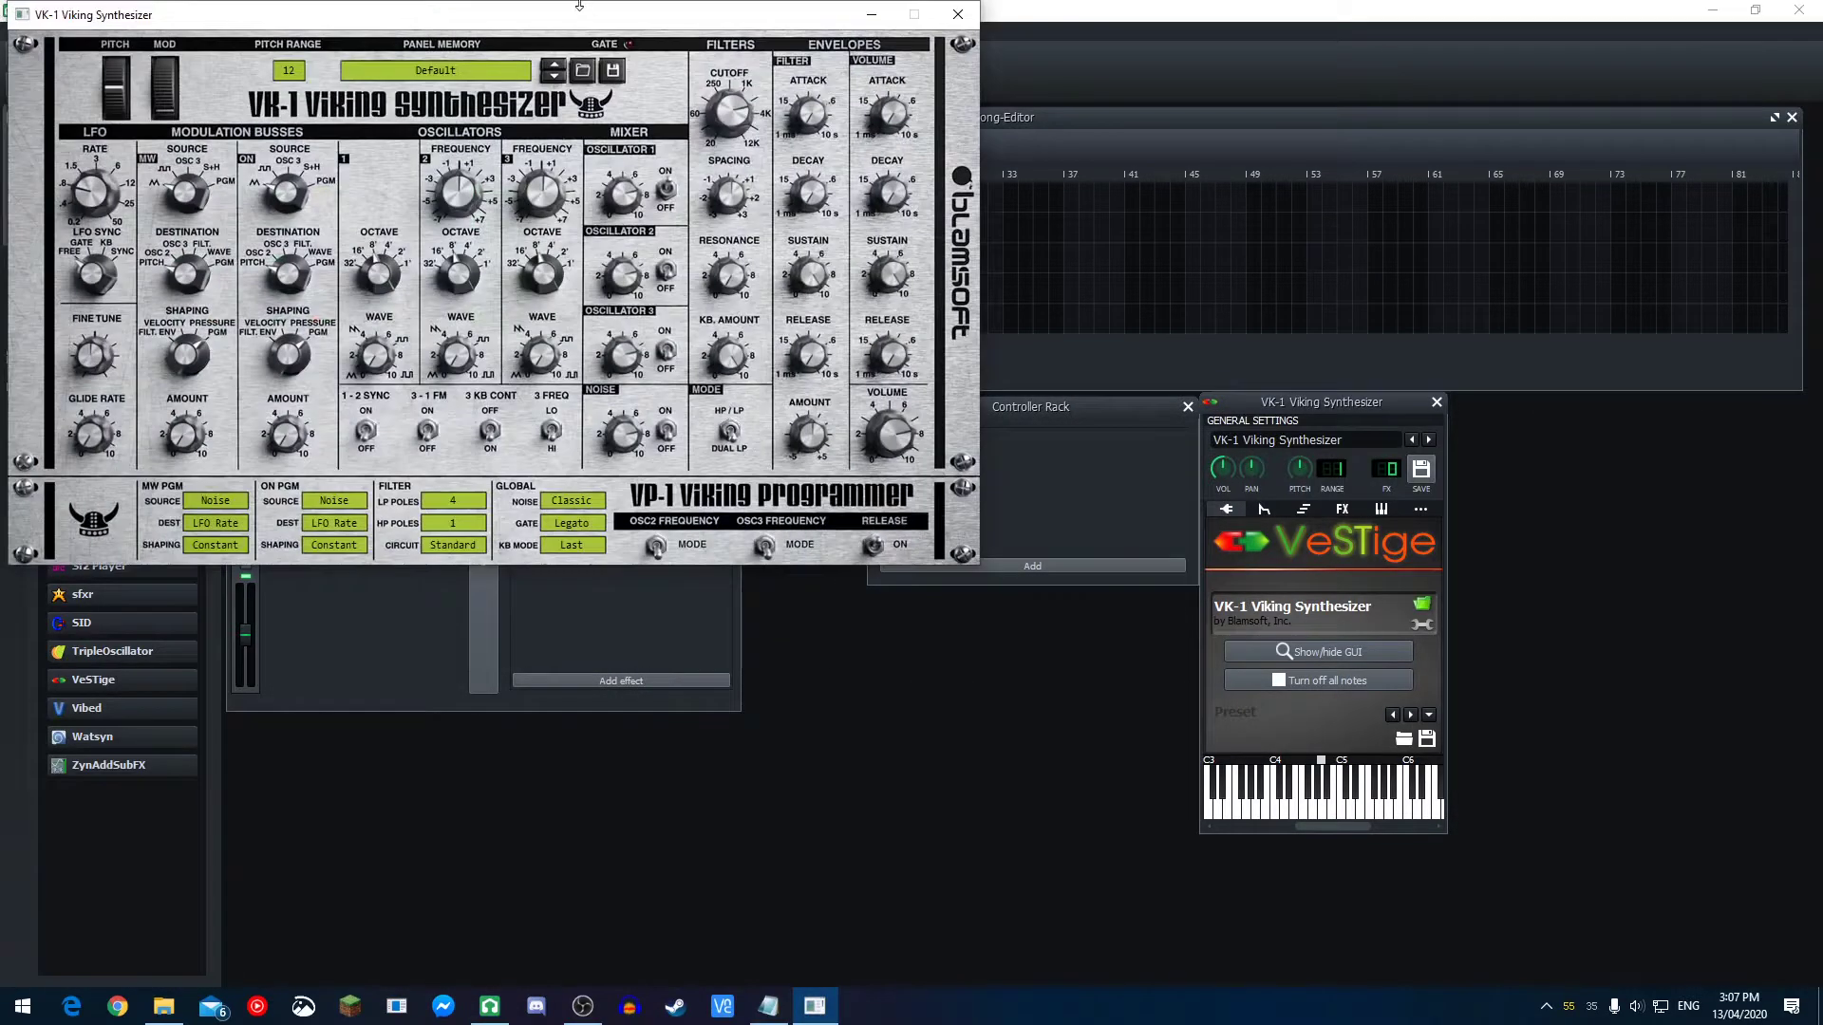
{"action": "left_click_drag", "start_coordinate": [499, 24], "coordinate": [1281, 419]}
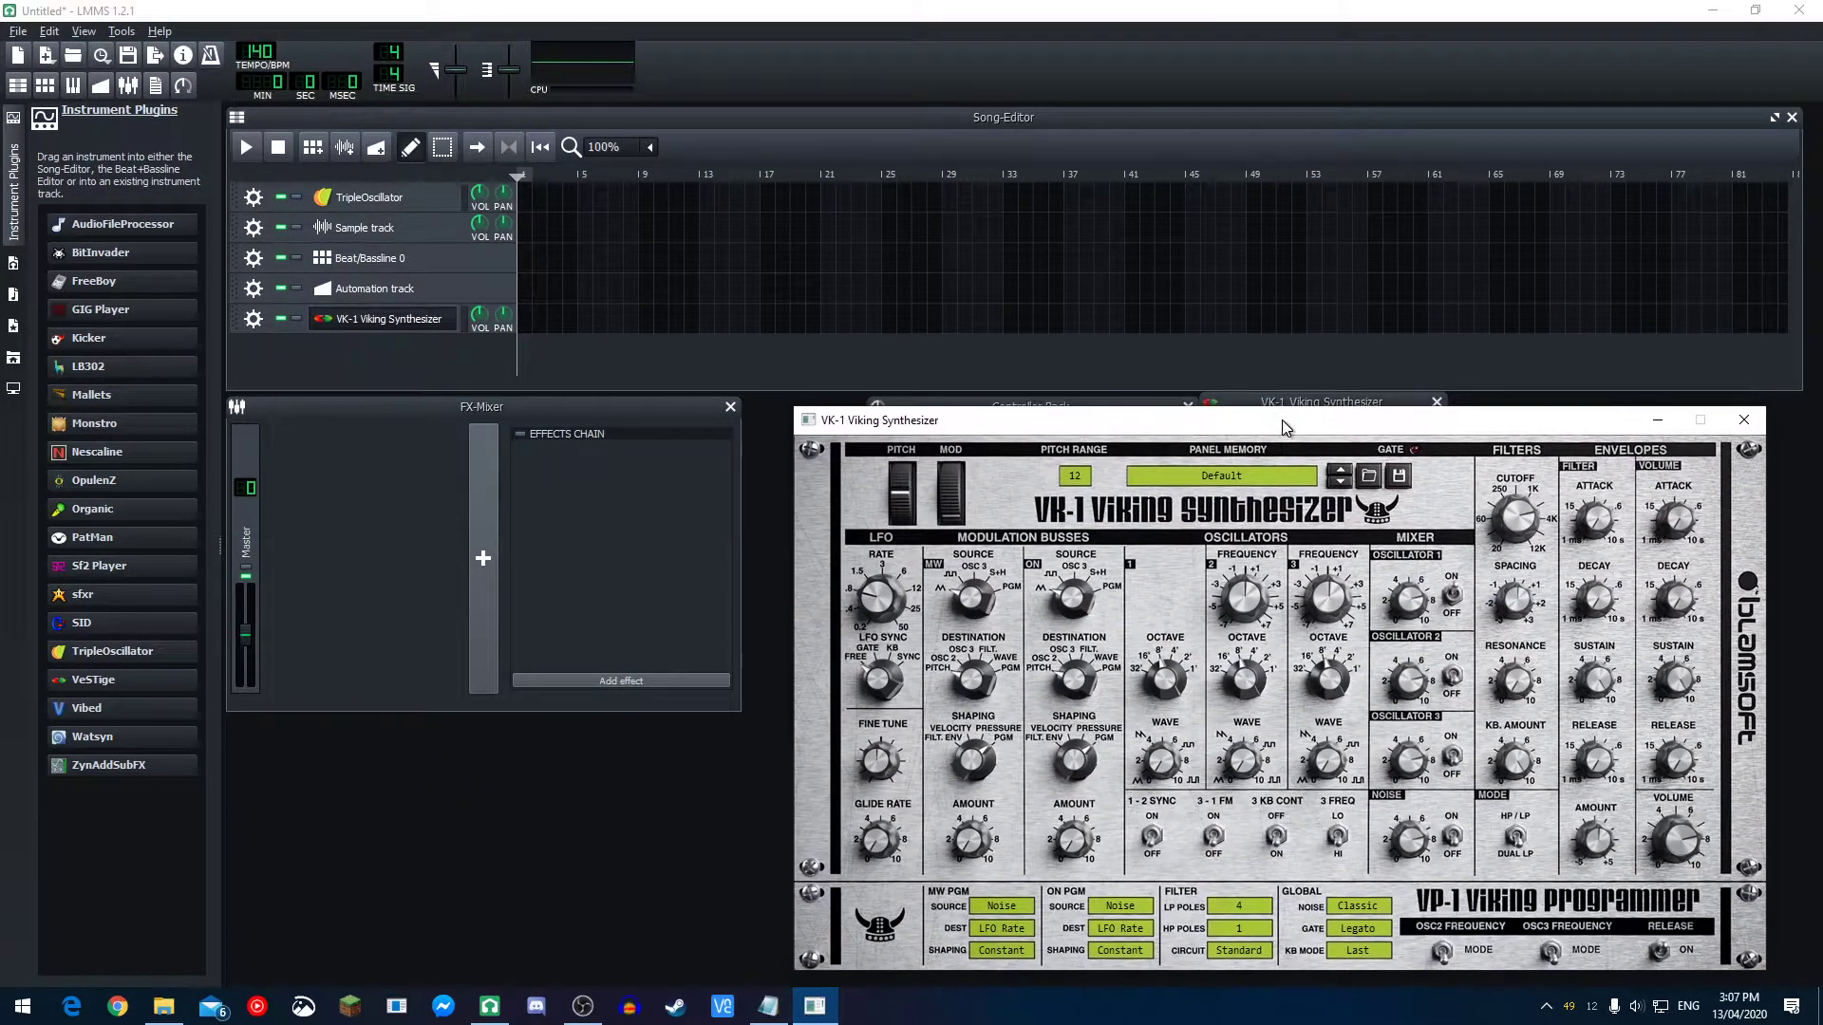
- Create a pattern in the first bar of the VK-1 Viking Synthesizer track and open it in a maximized piano roll
{"action": "double_click", "coordinate": [521, 314]}
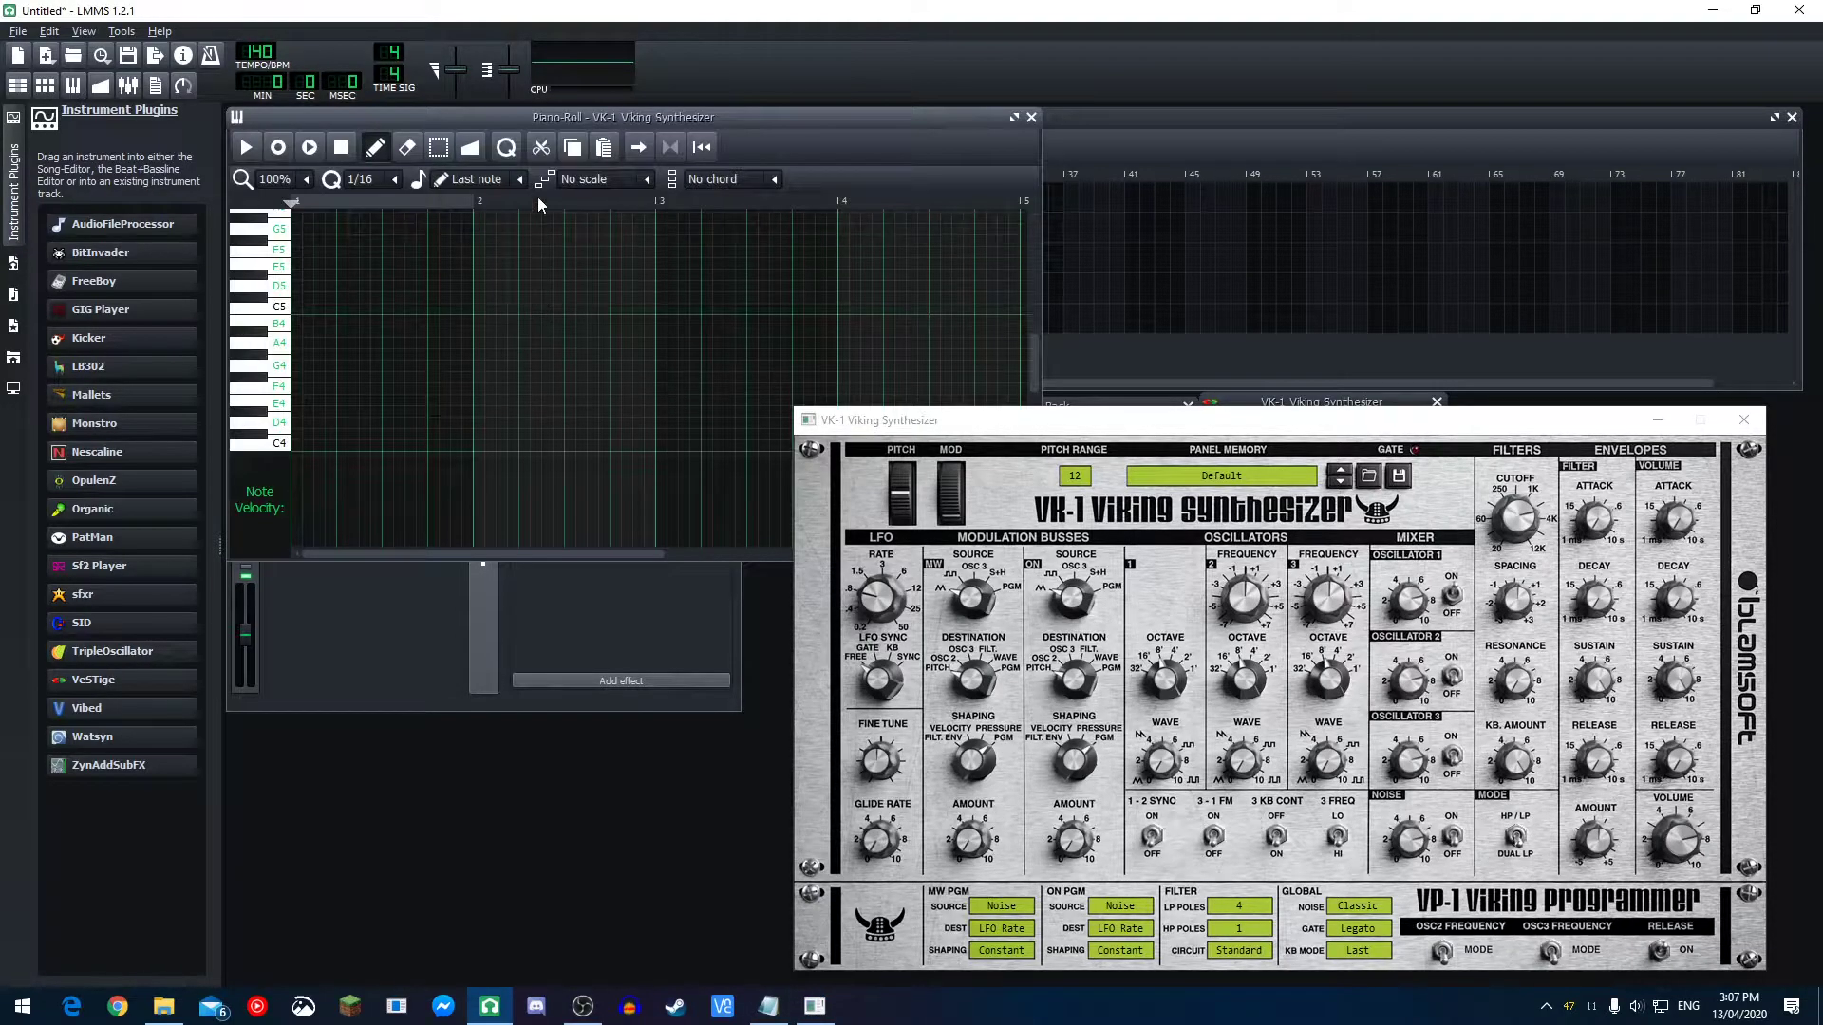
{"action": "left_click_drag", "start_coordinate": [553, 120], "coordinate": [556, 446]}
{"action": "left_click", "coordinate": [285, 594]}
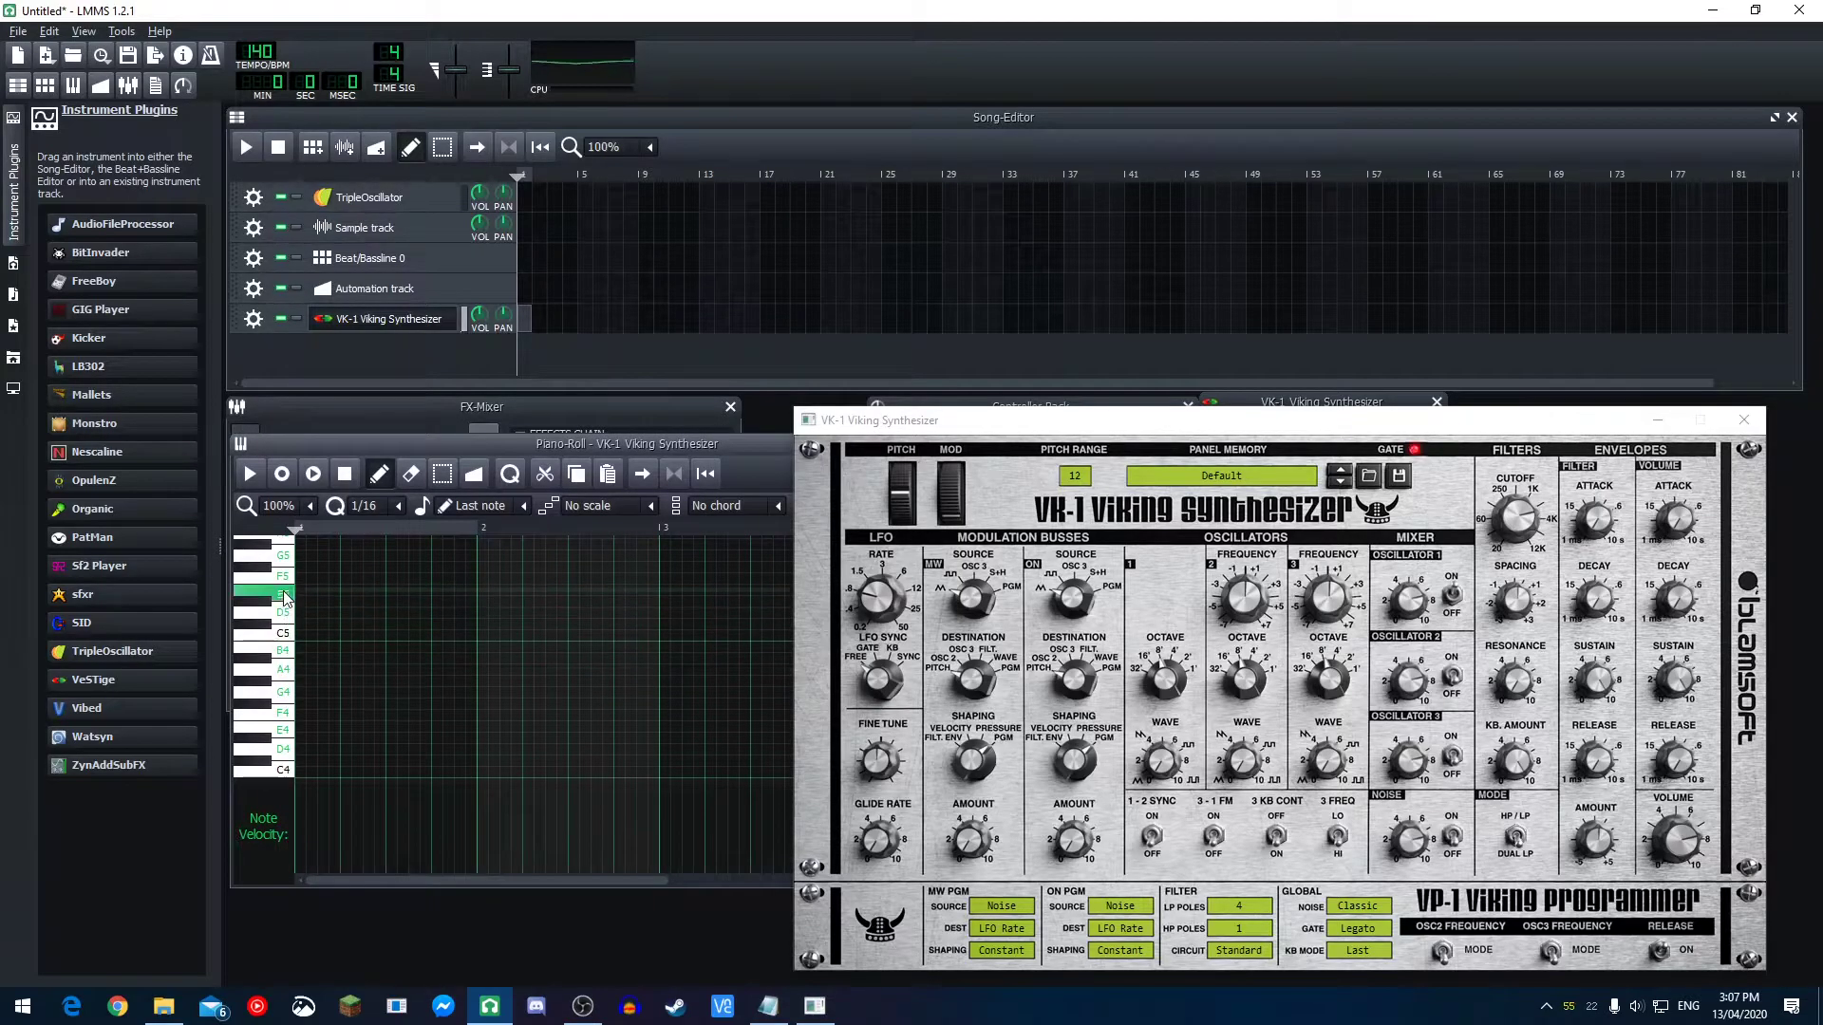
{"action": "left_click_drag", "start_coordinate": [434, 447], "coordinate": [515, 213]}
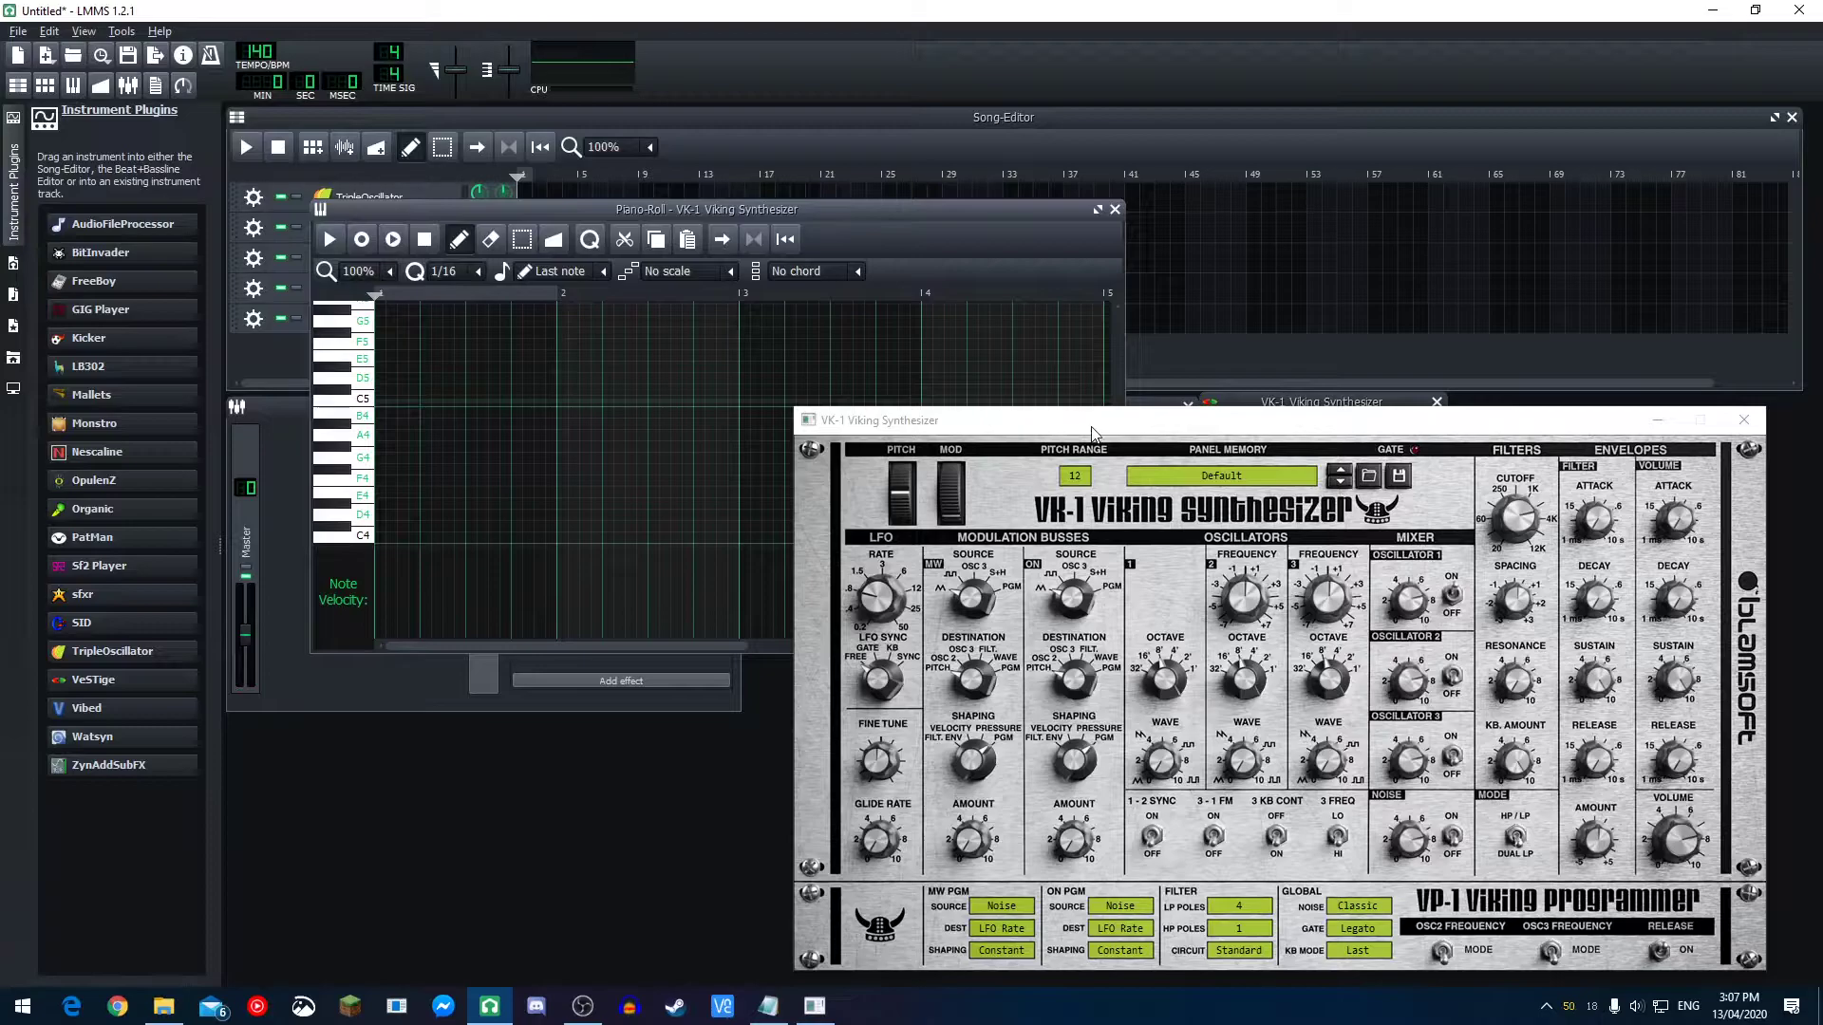
{"action": "left_click", "coordinate": [1658, 419]}
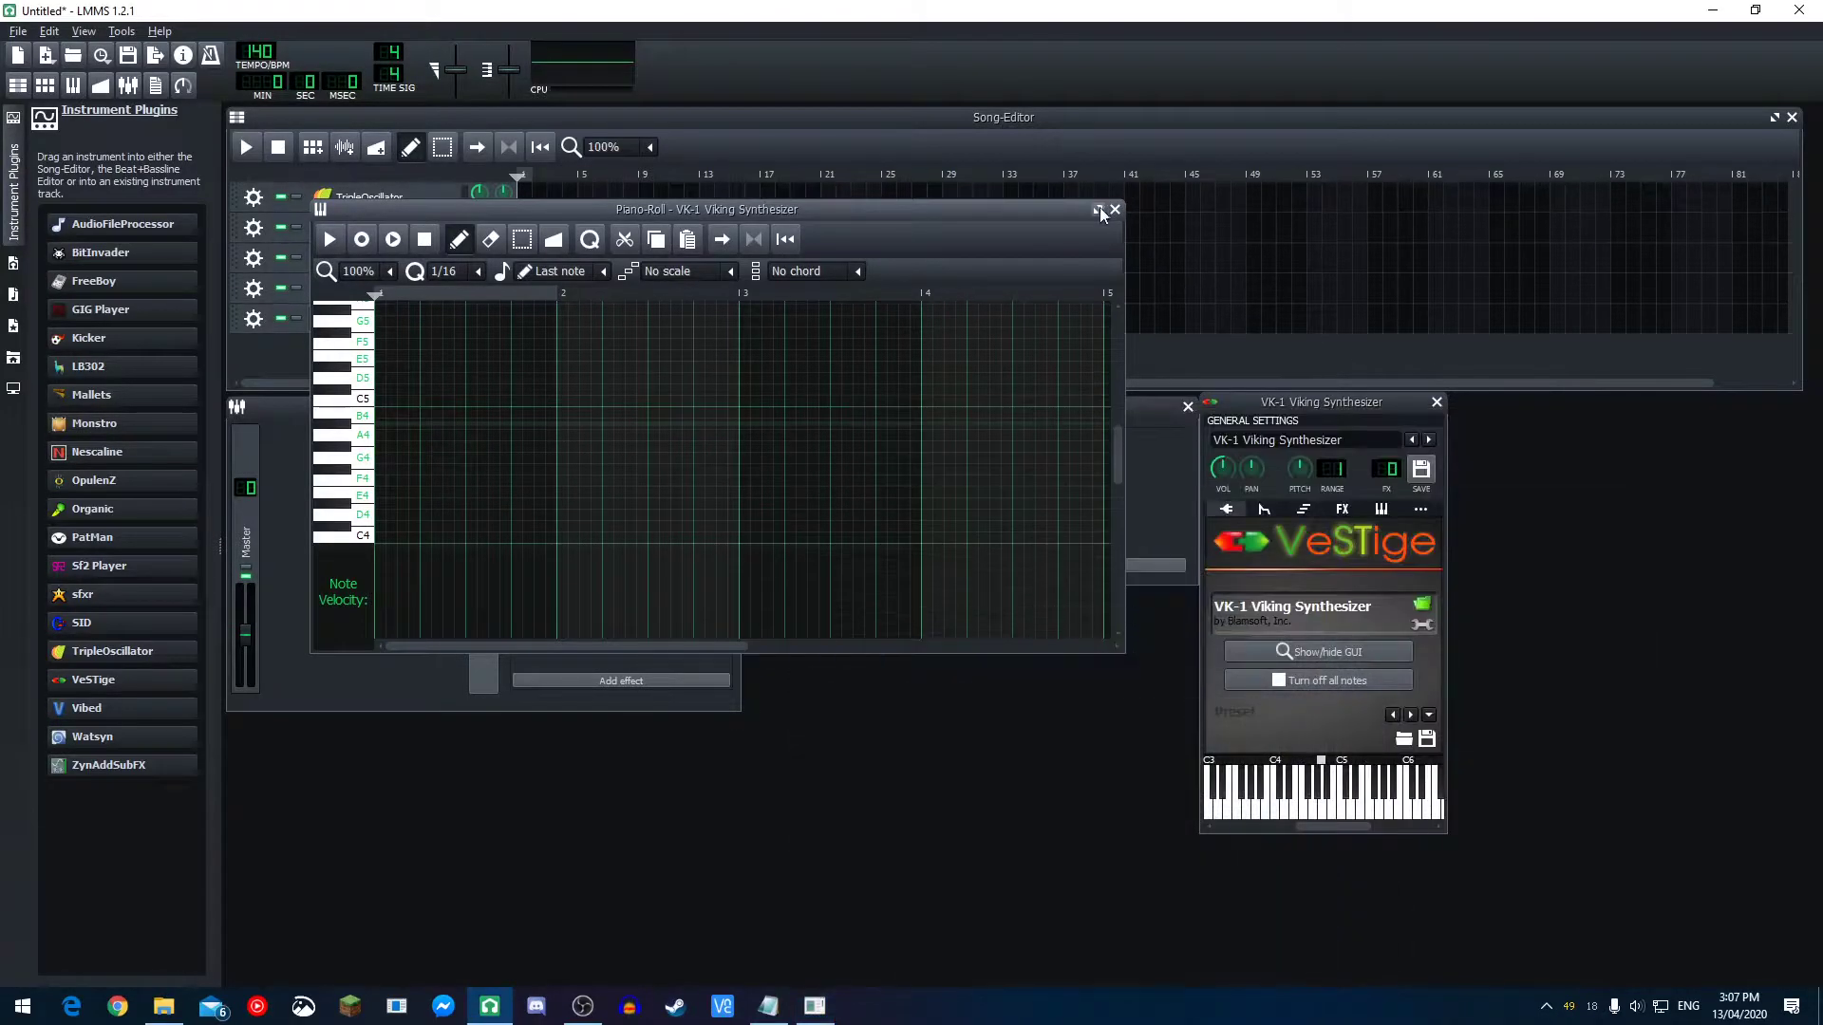
{"action": "left_click", "coordinate": [1097, 209]}
- Audition several pitches of the synthesizer on the piano roll's keyboard
{"action": "left_click", "coordinate": [269, 406]}
{"action": "left_click", "coordinate": [270, 634]}
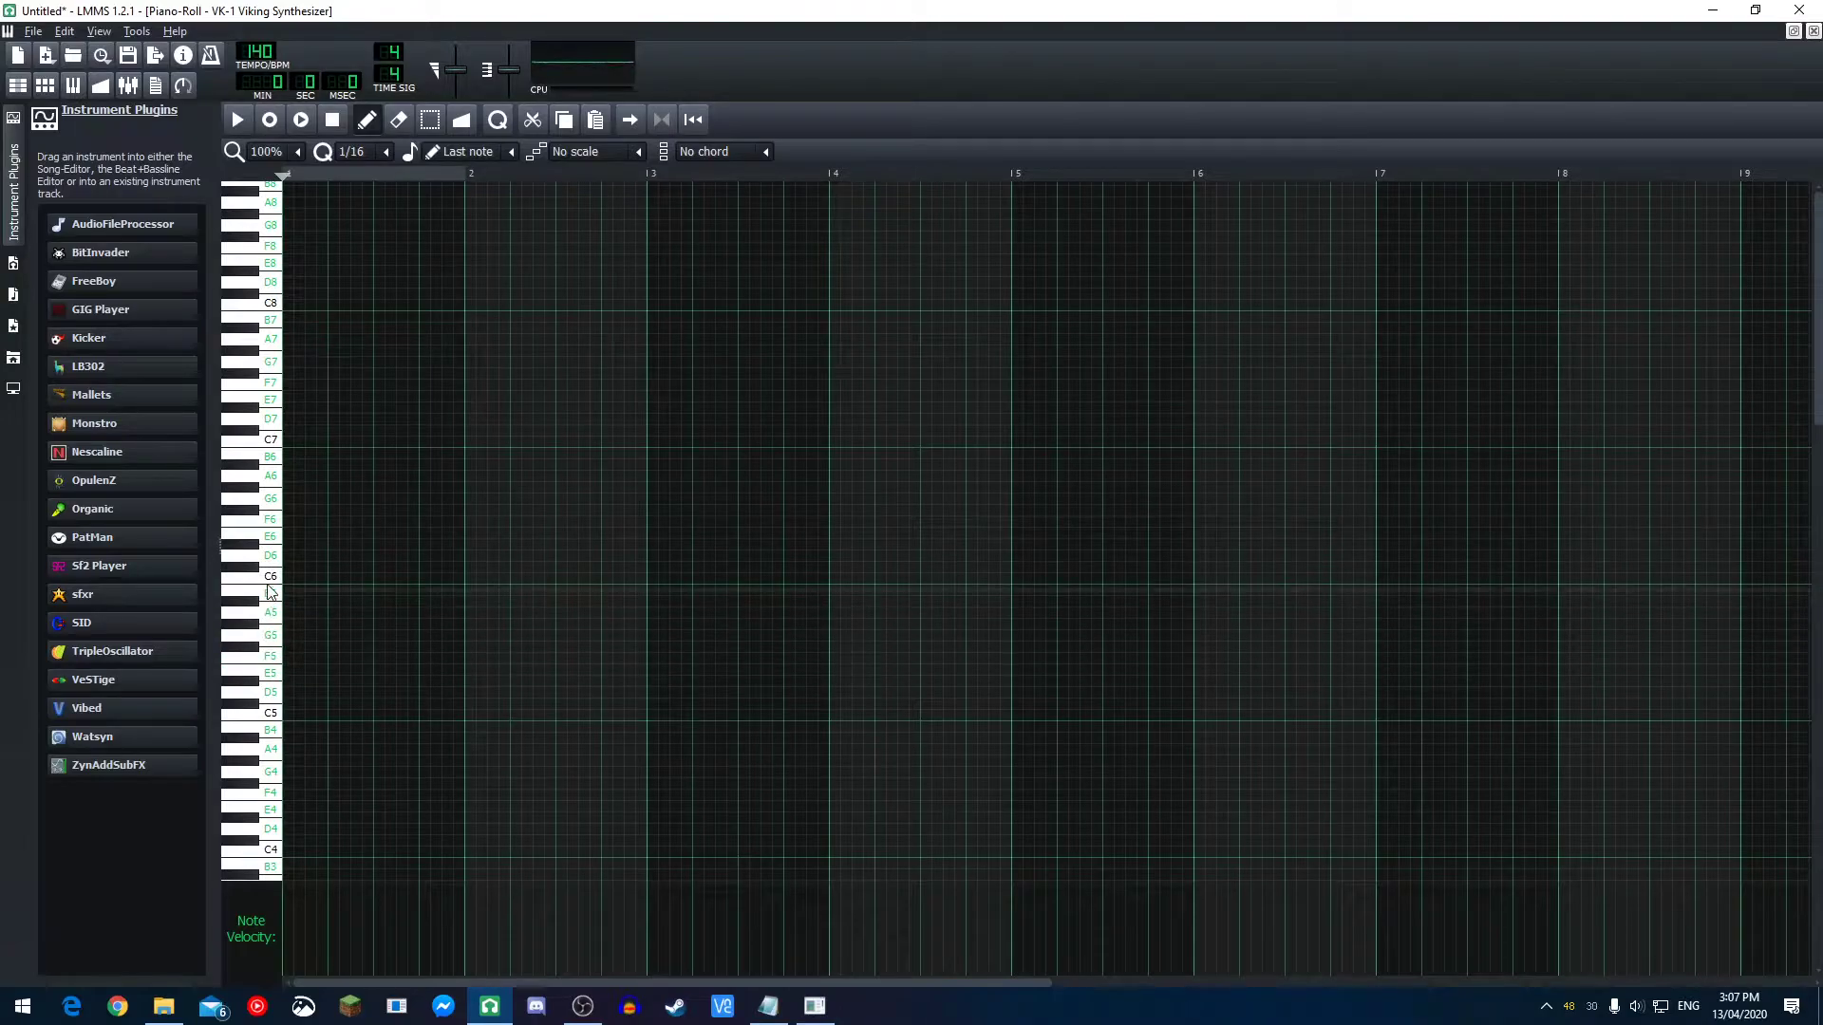
{"action": "scroll", "coordinate": [270, 590], "scroll_direction": "down", "scroll_amount": 4}
{"action": "left_click", "coordinate": [269, 635]}
{"action": "left_click", "coordinate": [276, 408]}
{"action": "scroll", "coordinate": [380, 569], "scroll_direction": "up", "scroll_amount": 2}
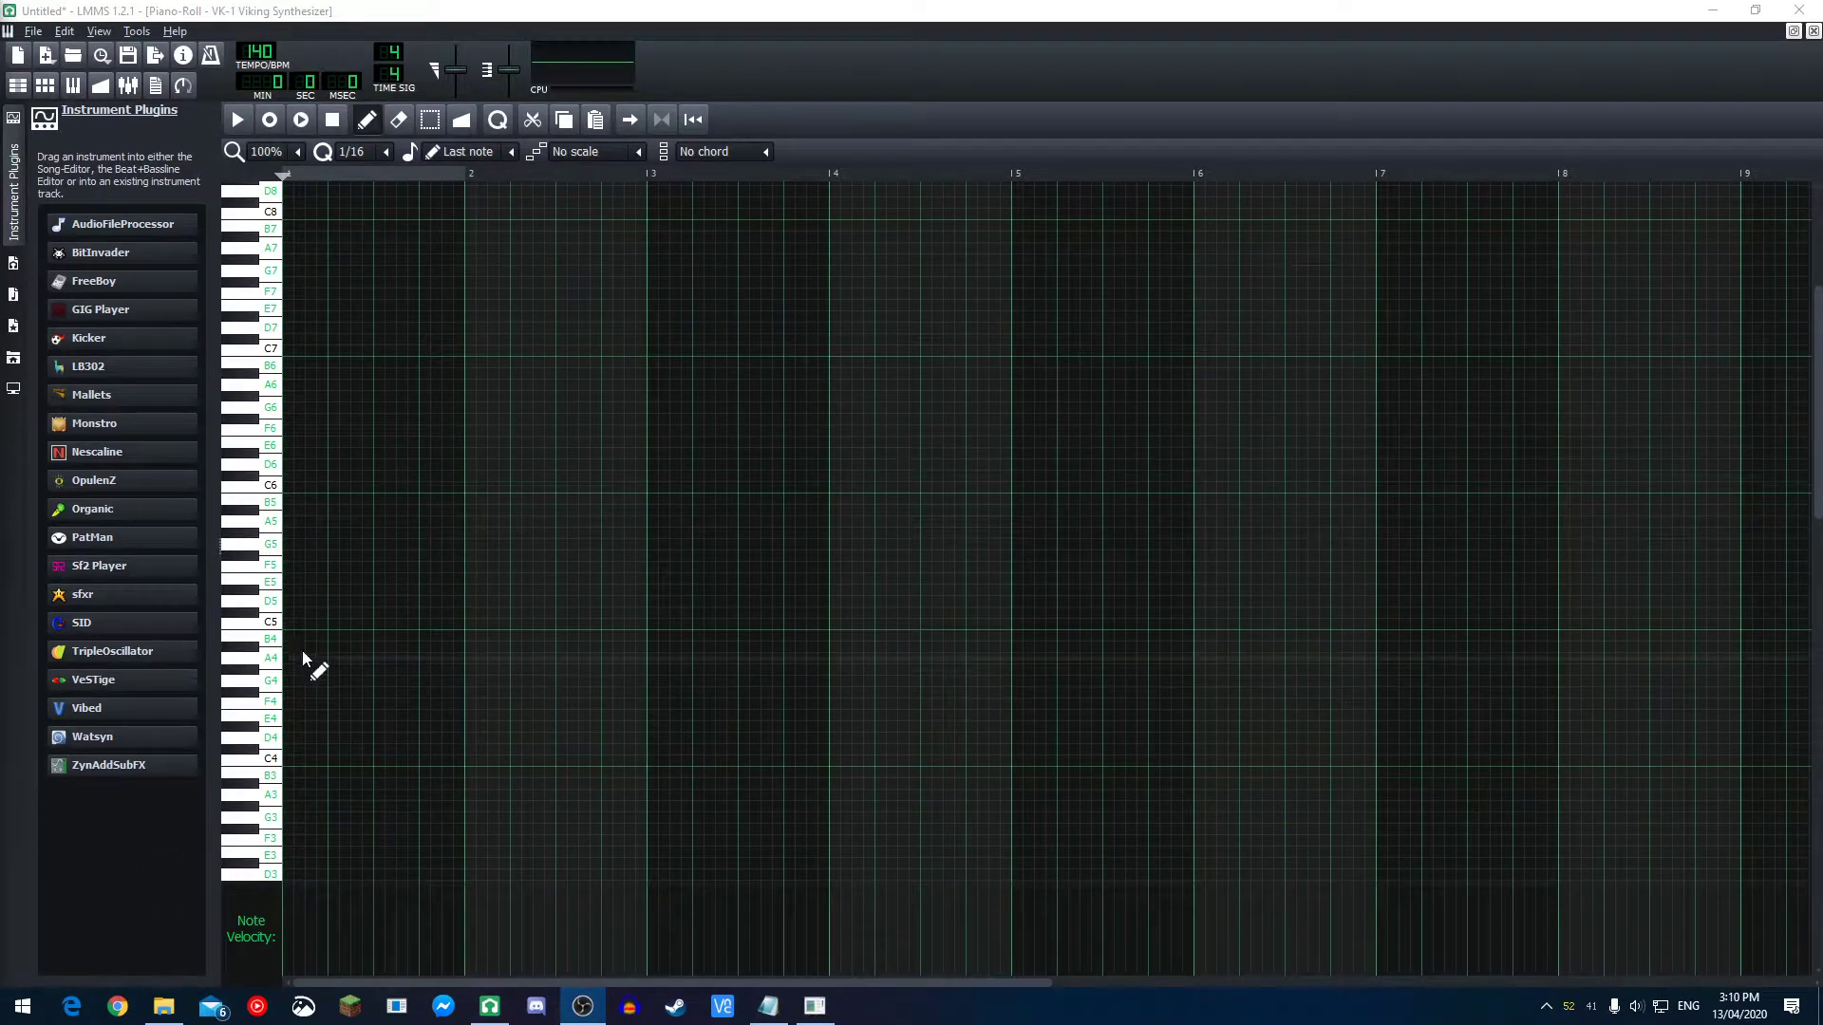
{"action": "left_click", "coordinate": [268, 568]}
{"action": "left_click_drag", "start_coordinate": [265, 573], "coordinate": [275, 546]}
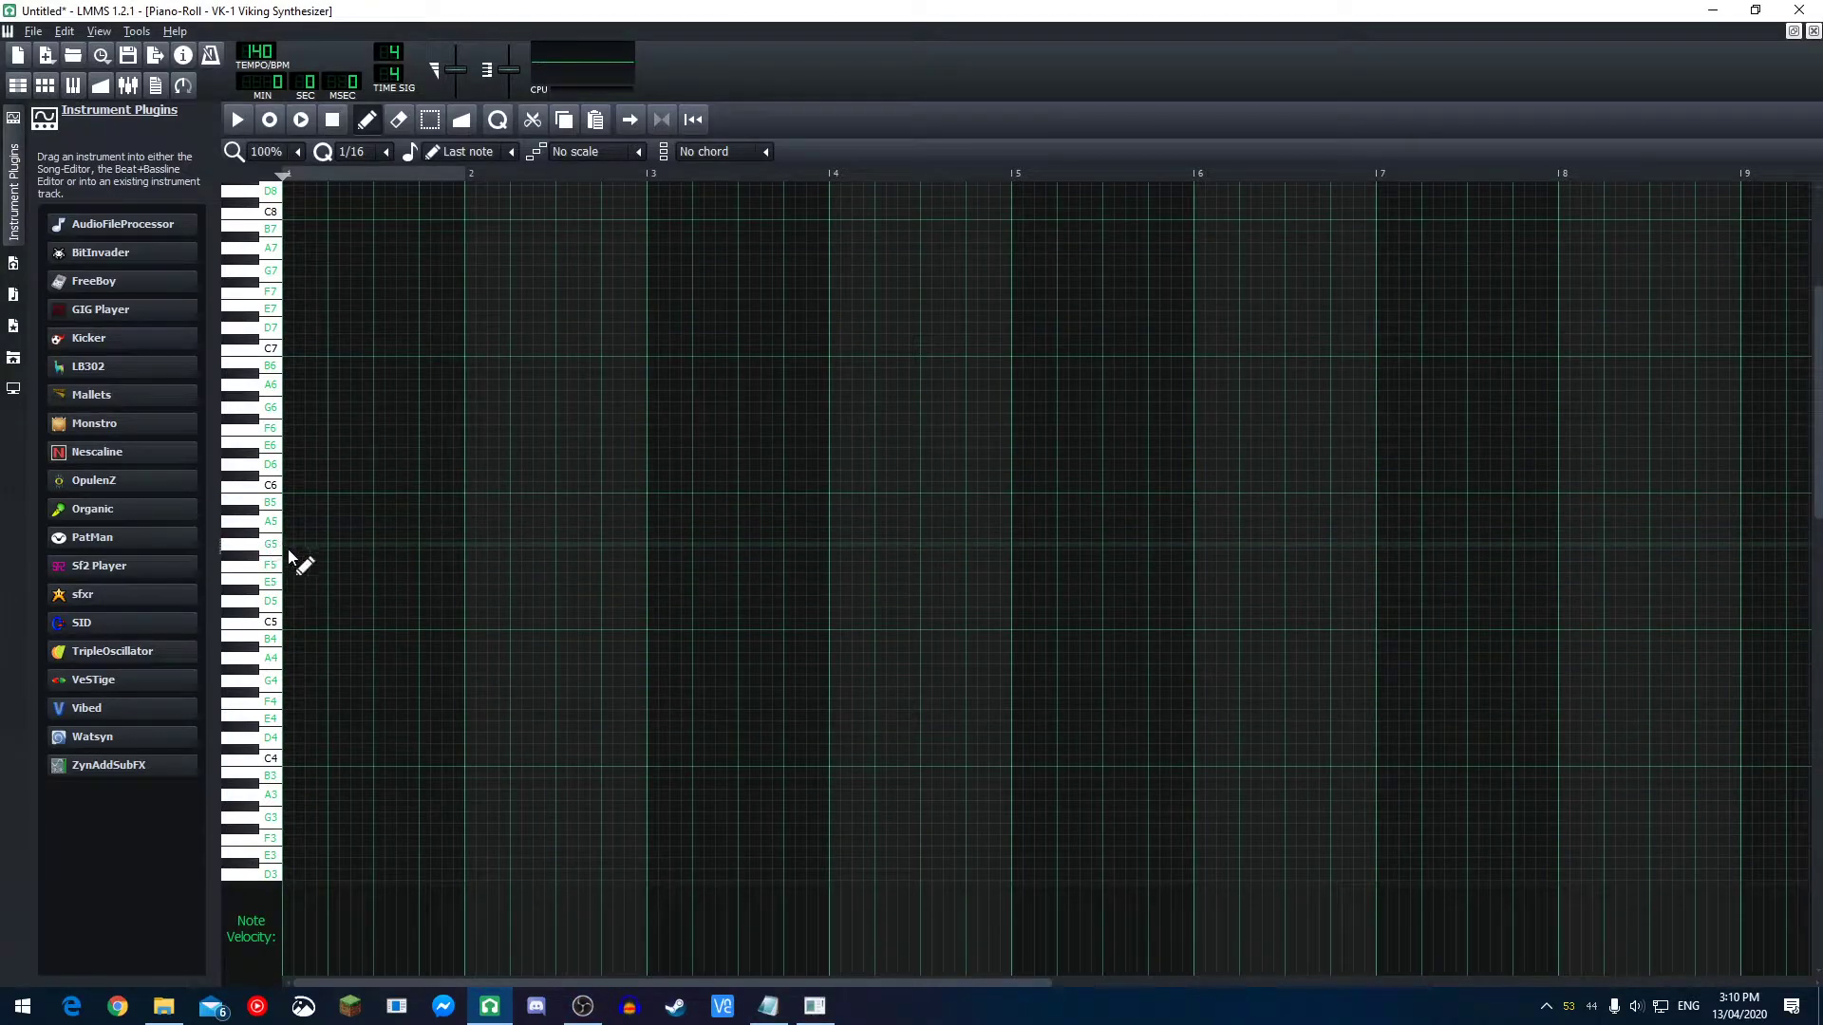
- Draw two consecutive half-bar notes in bar 1, G5 followed by A4
{"action": "left_click", "coordinate": [289, 545]}
{"action": "left_click_drag", "start_coordinate": [326, 543], "coordinate": [373, 548]}
{"action": "left_click", "coordinate": [373, 548]}
{"action": "left_click", "coordinate": [389, 657]}
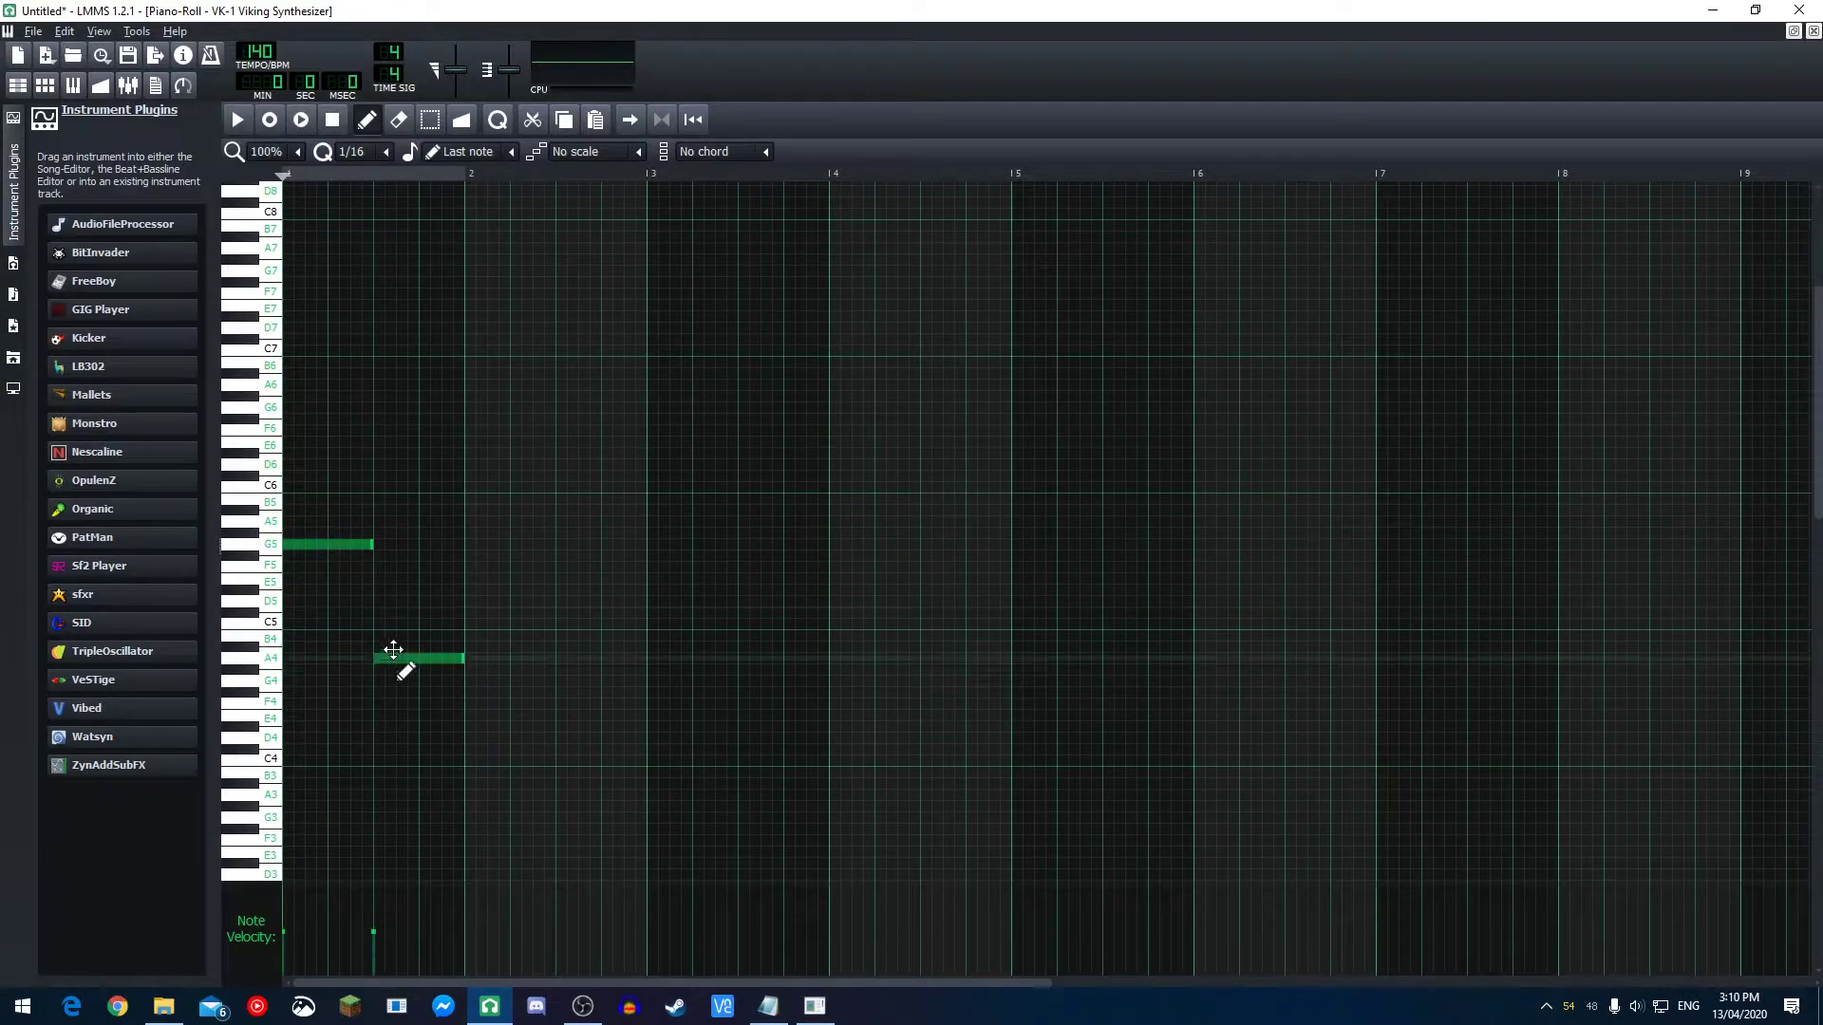
- Add half-bar G5 and G#5 notes in bar 2 and remove both again
{"action": "left_click", "coordinate": [468, 547]}
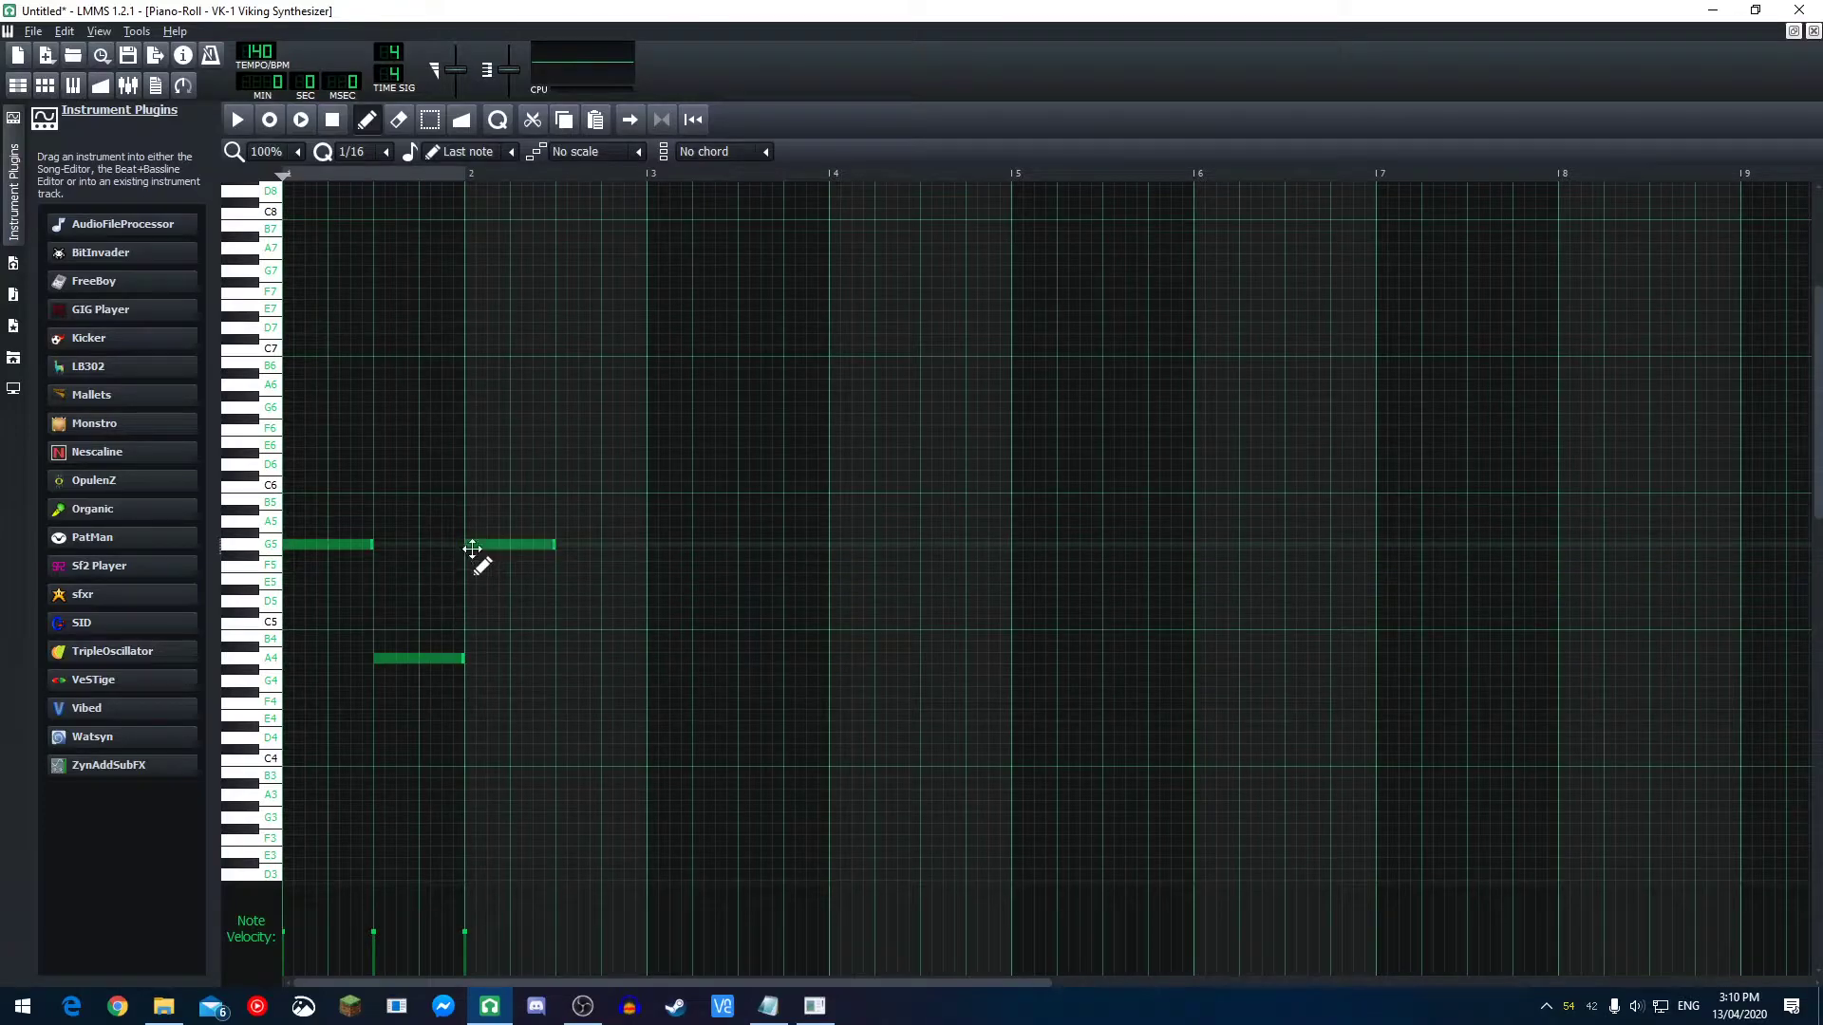
{"action": "left_click", "coordinate": [559, 534]}
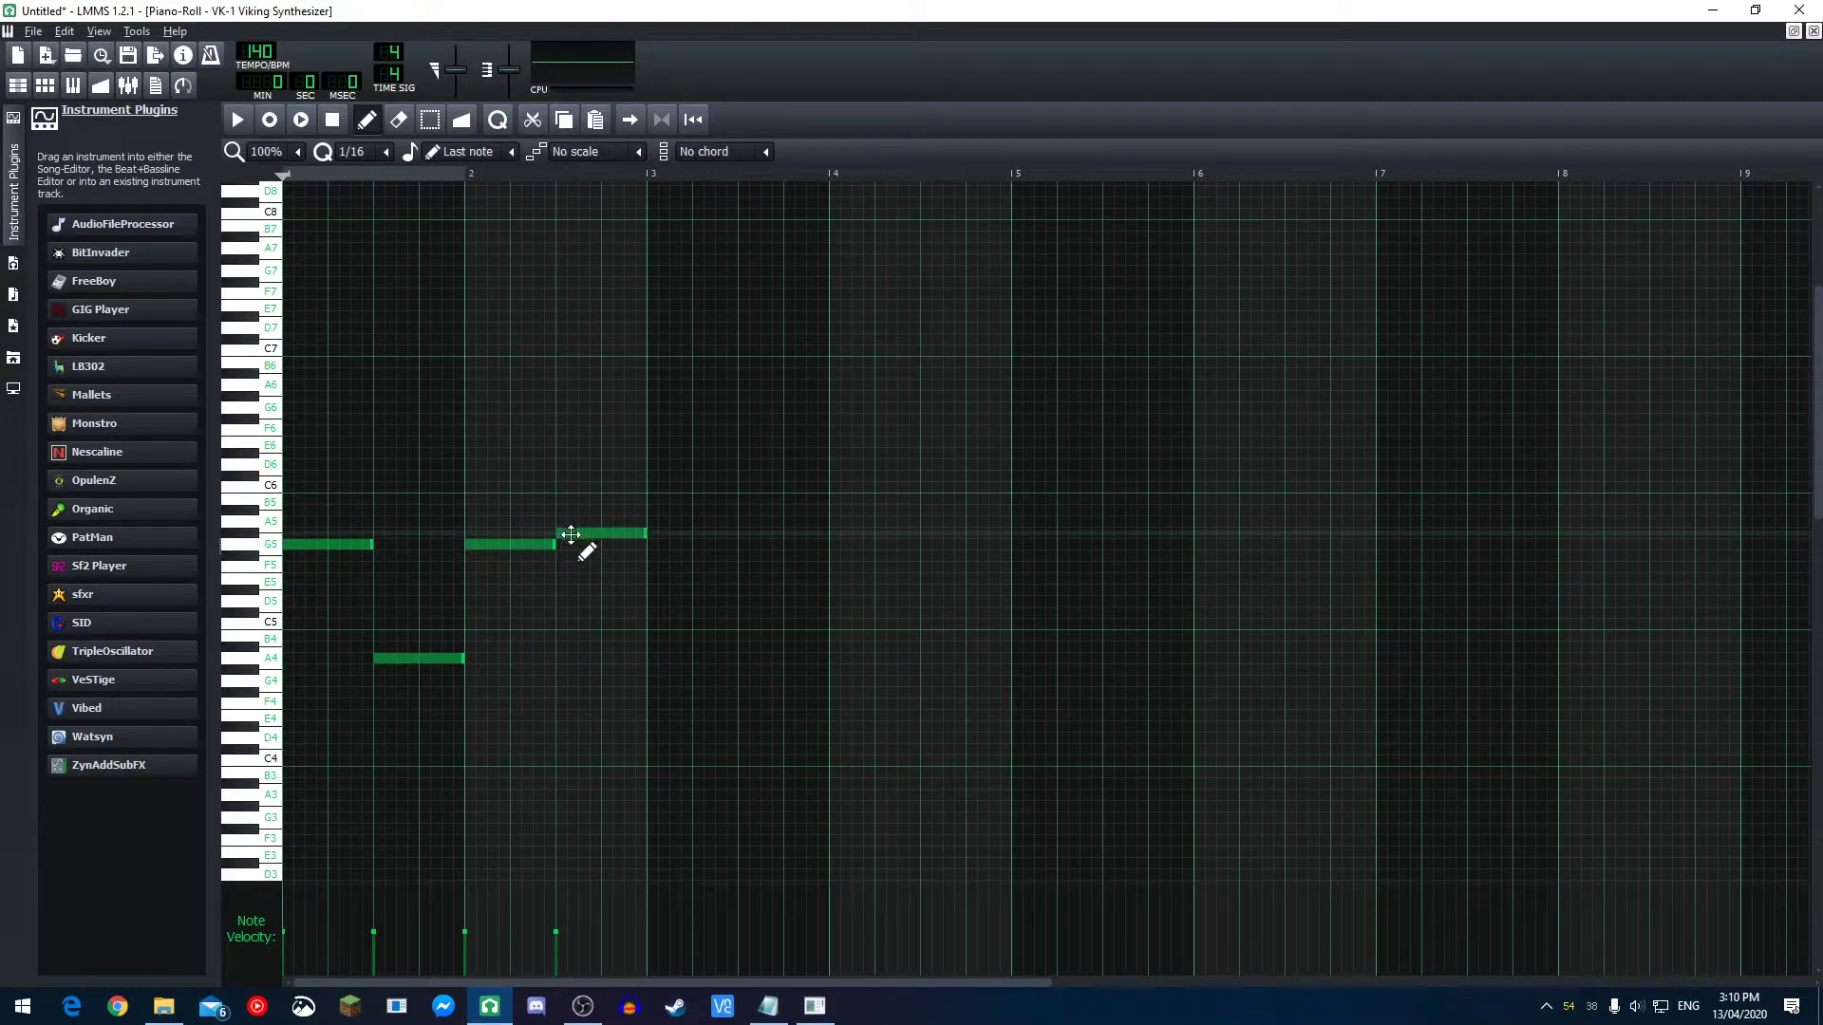
{"action": "right_click", "coordinate": [570, 535]}
{"action": "right_click", "coordinate": [533, 545]}
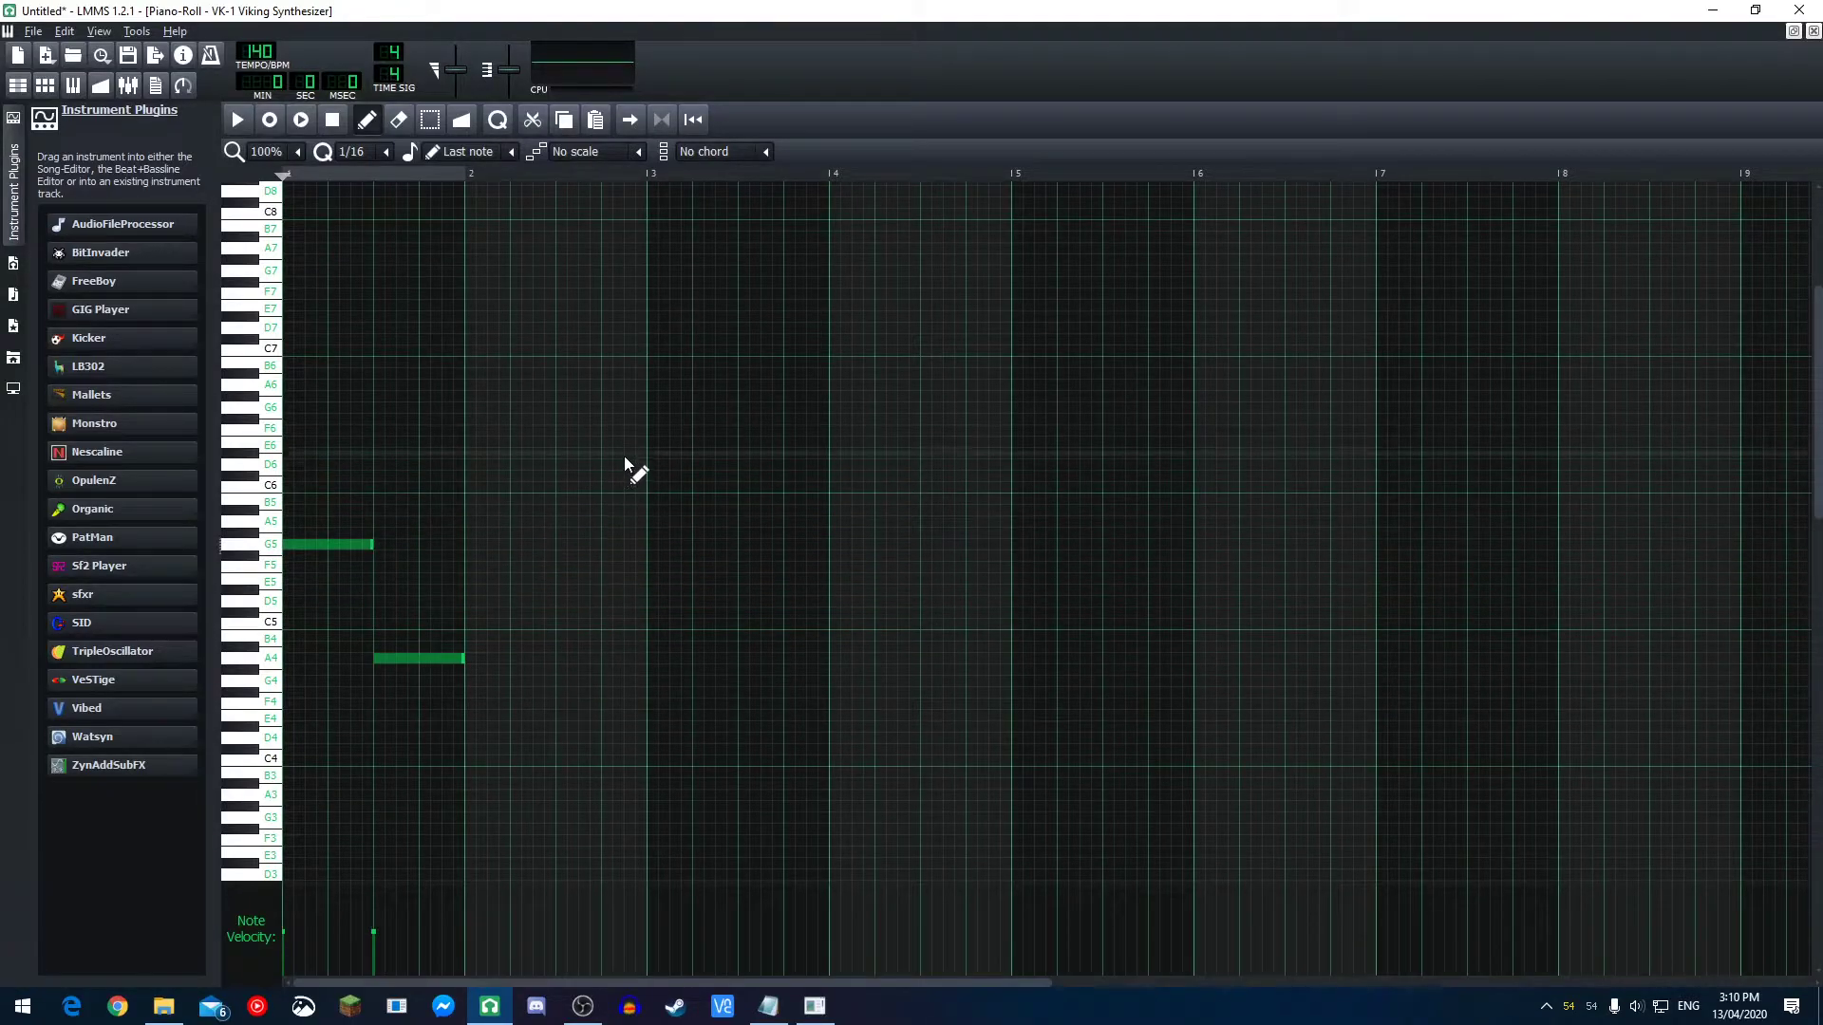
- Delete the two selected bar 1 notes together and undo the deletion
{"action": "left_click_drag", "start_coordinate": [625, 454], "coordinate": [326, 705]}
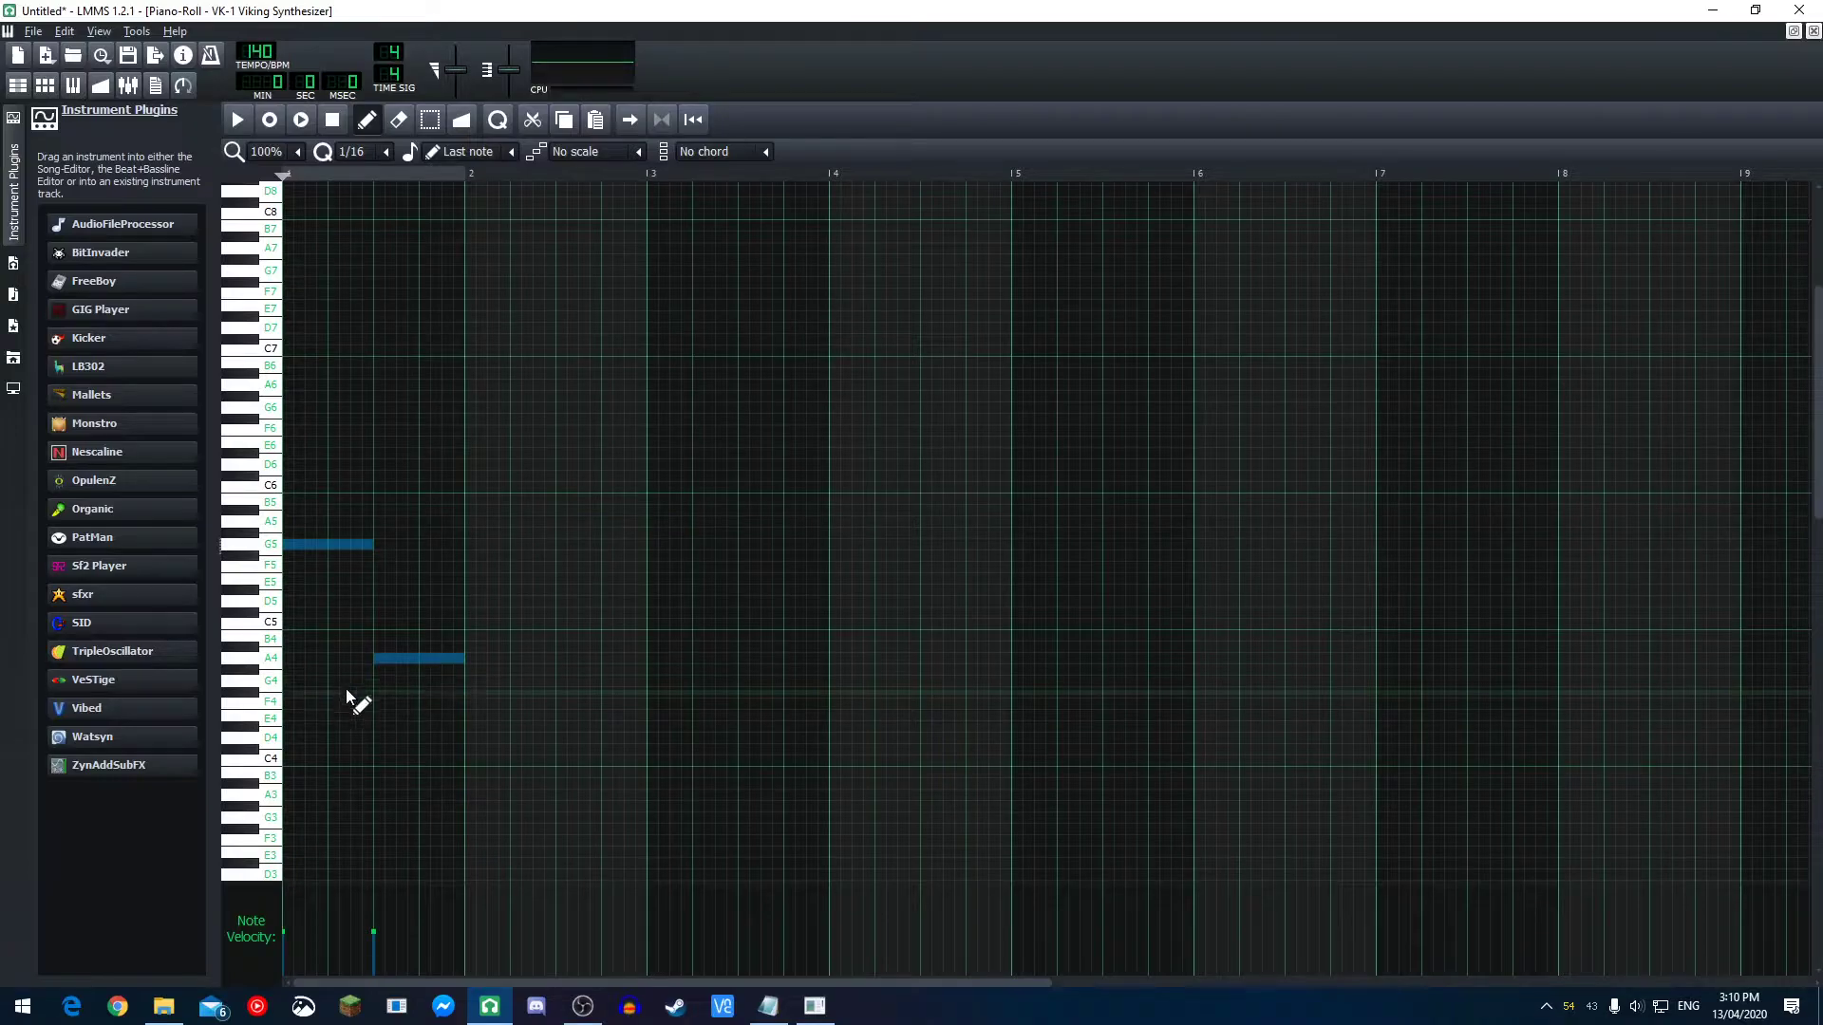
{"action": "key", "text": "Delete"}
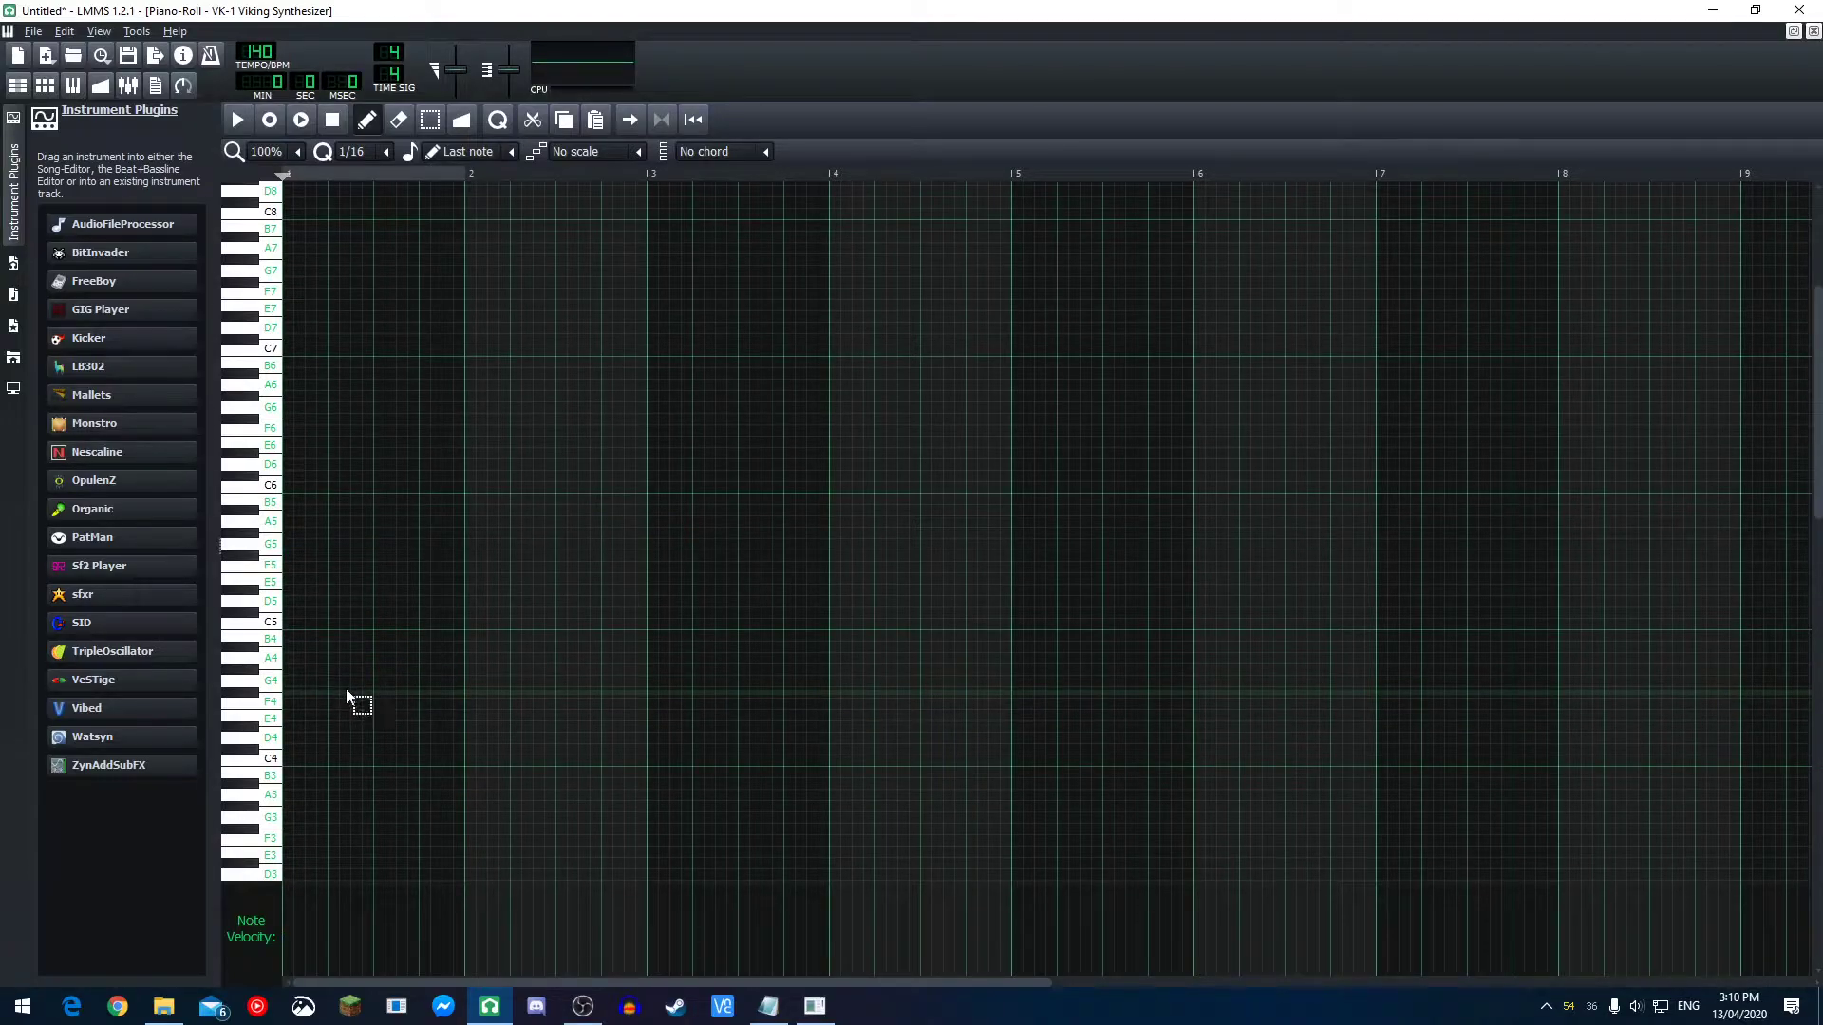
{"action": "key", "text": "ctrl+z"}
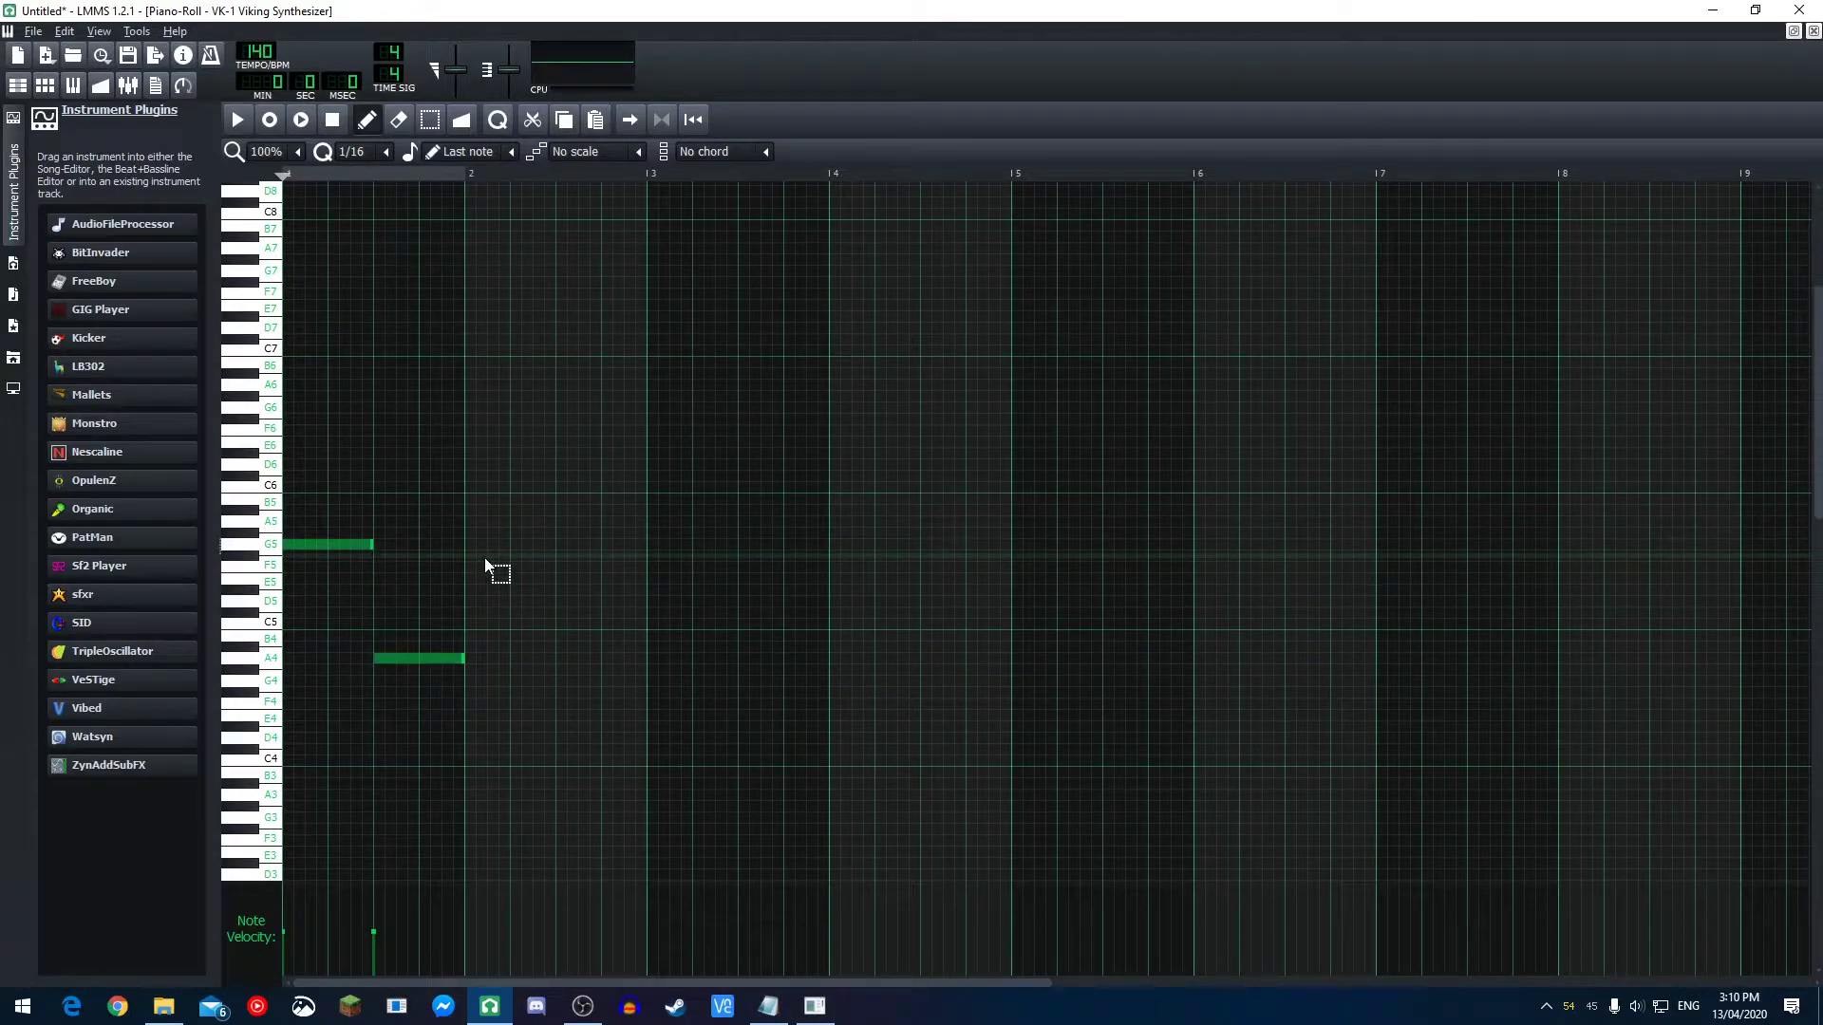
- Transpose all notes in the pattern down three semitones, to E5 and F#4
{"action": "key", "text": "ctrl+a"}
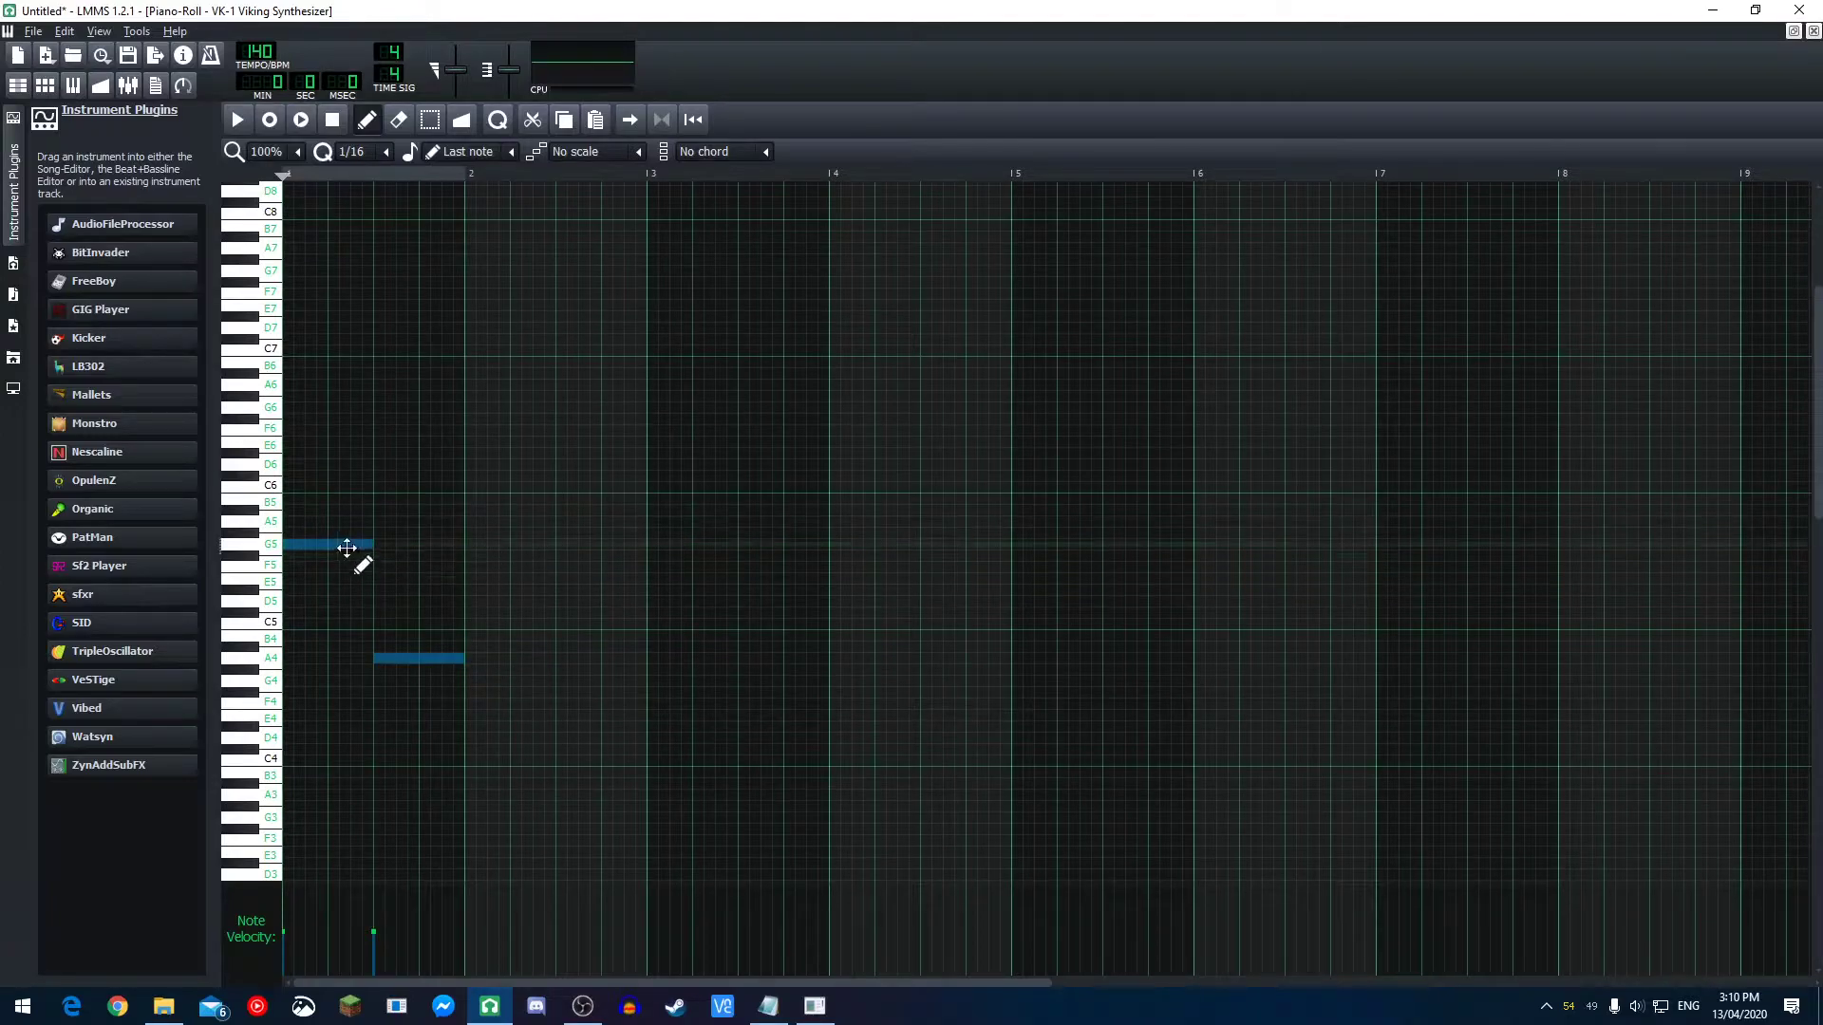
{"action": "left_click_drag", "start_coordinate": [343, 543], "coordinate": [358, 598]}
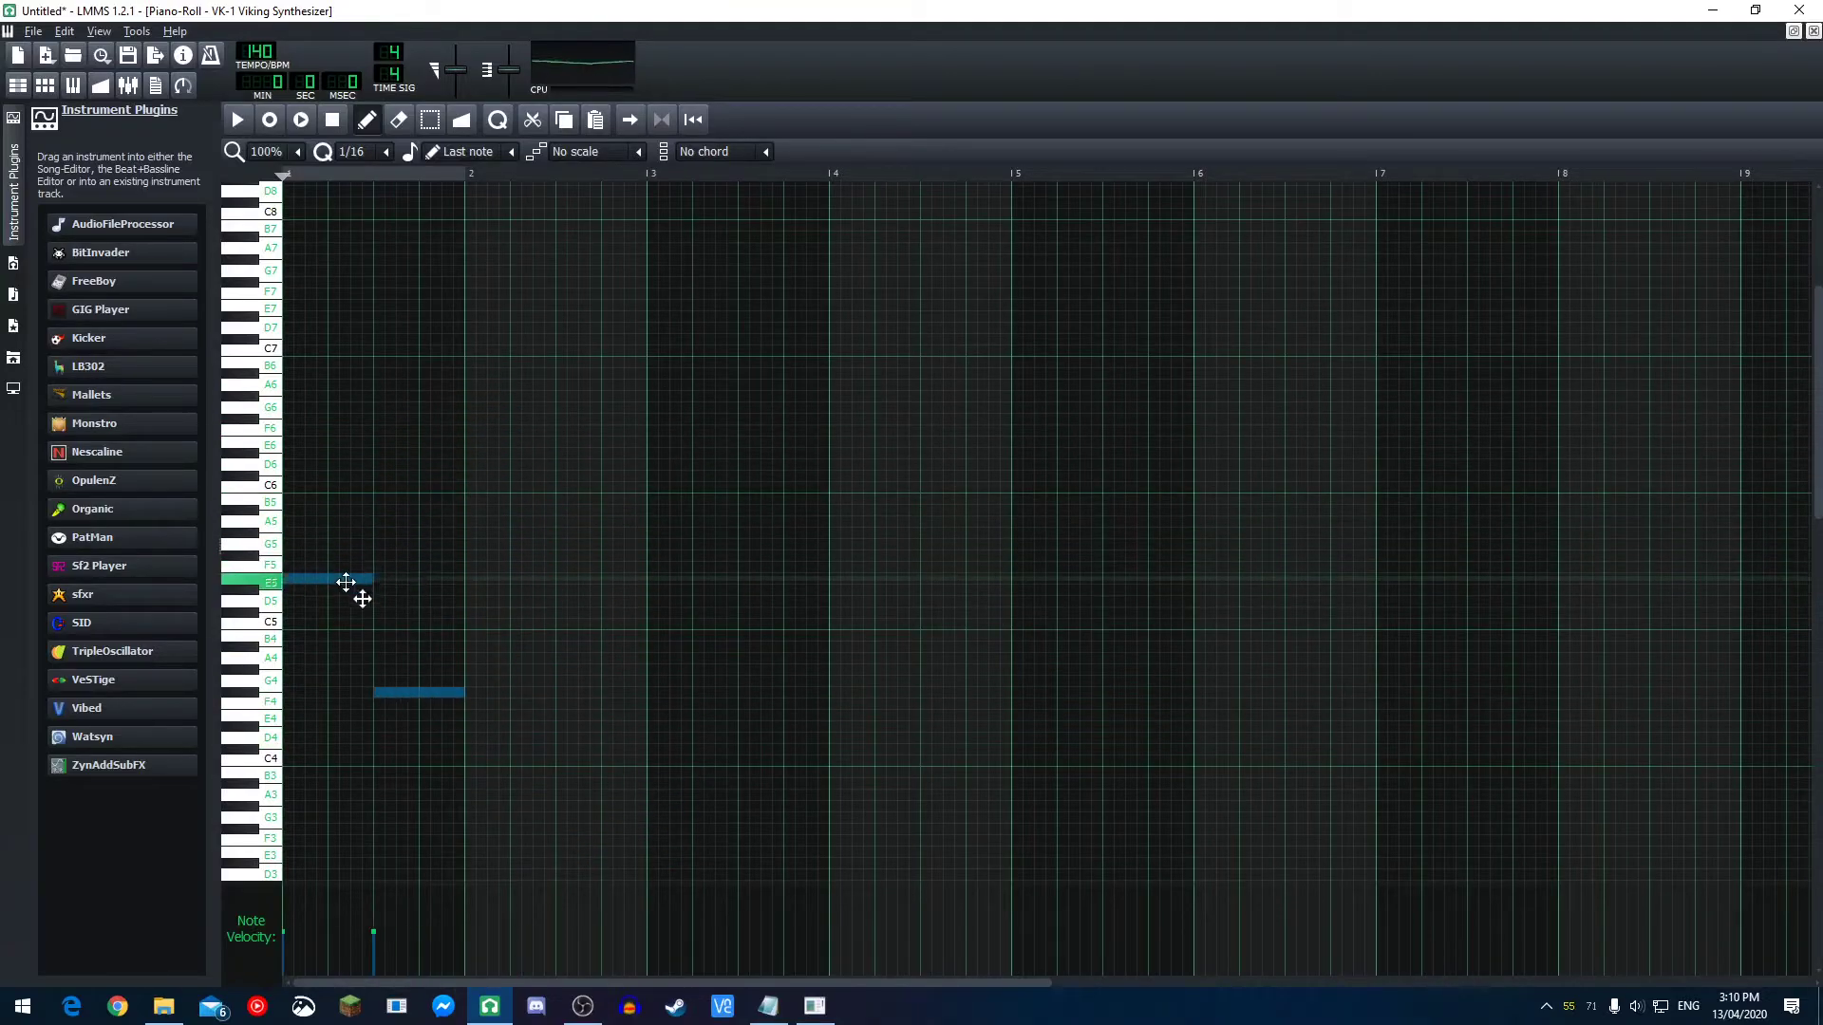
- Restore the piano roll to a floating window and place the VK-1 Viking Synthesizer window beside it
{"action": "left_click", "coordinate": [1791, 34]}
{"action": "left_click_drag", "start_coordinate": [874, 211], "coordinate": [1230, 479]}
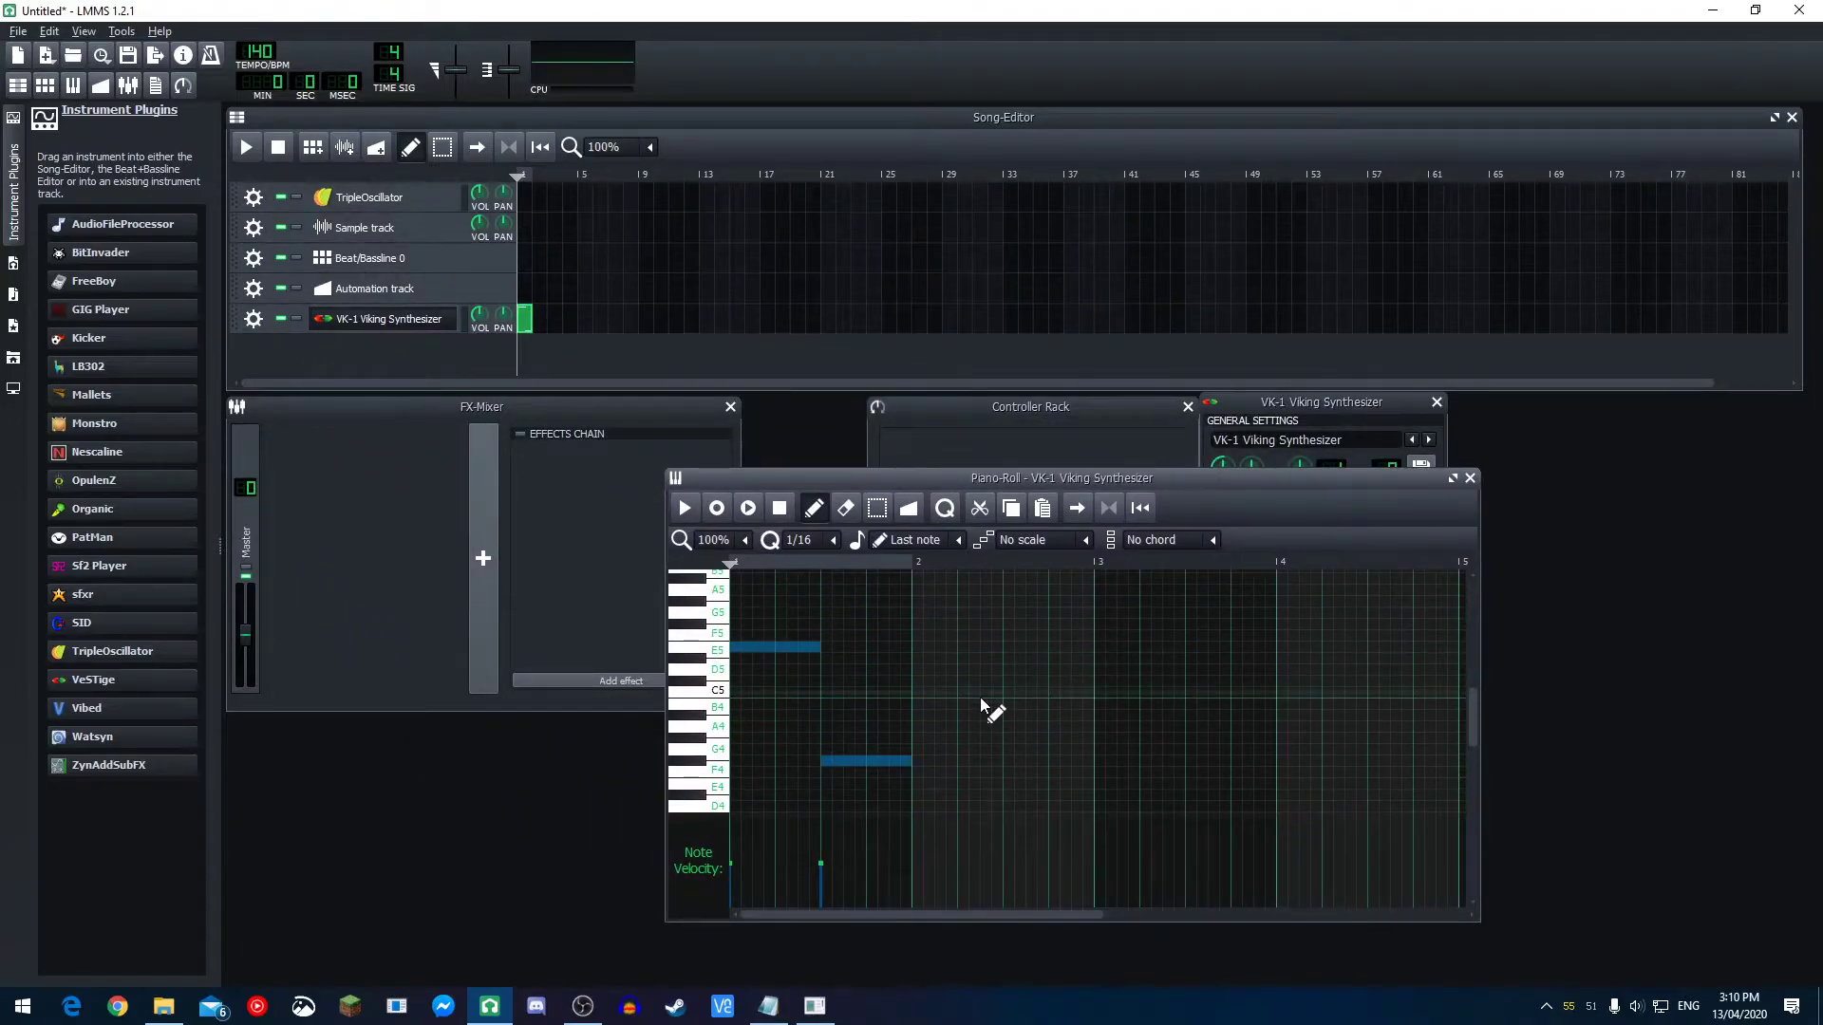
{"action": "left_click_drag", "start_coordinate": [1119, 481], "coordinate": [765, 440]}
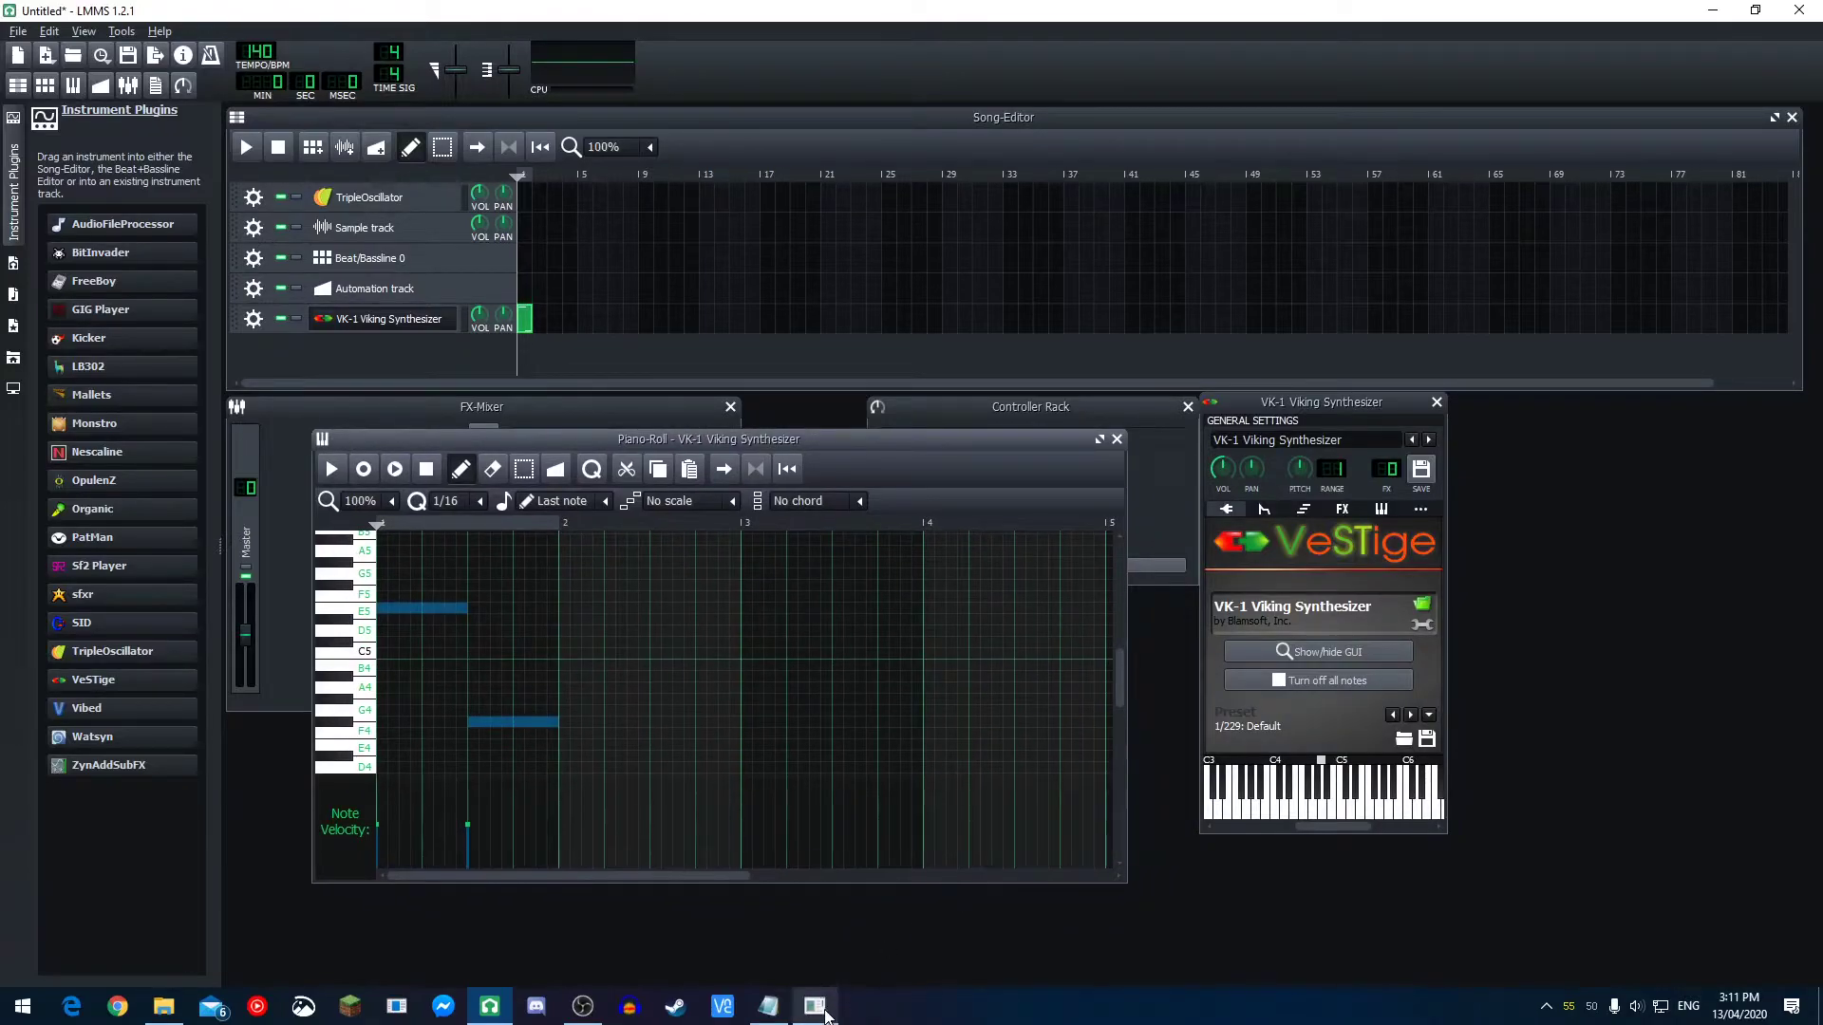
{"action": "left_click", "coordinate": [815, 1005]}
{"action": "left_click_drag", "start_coordinate": [1168, 429], "coordinate": [1266, 437]}
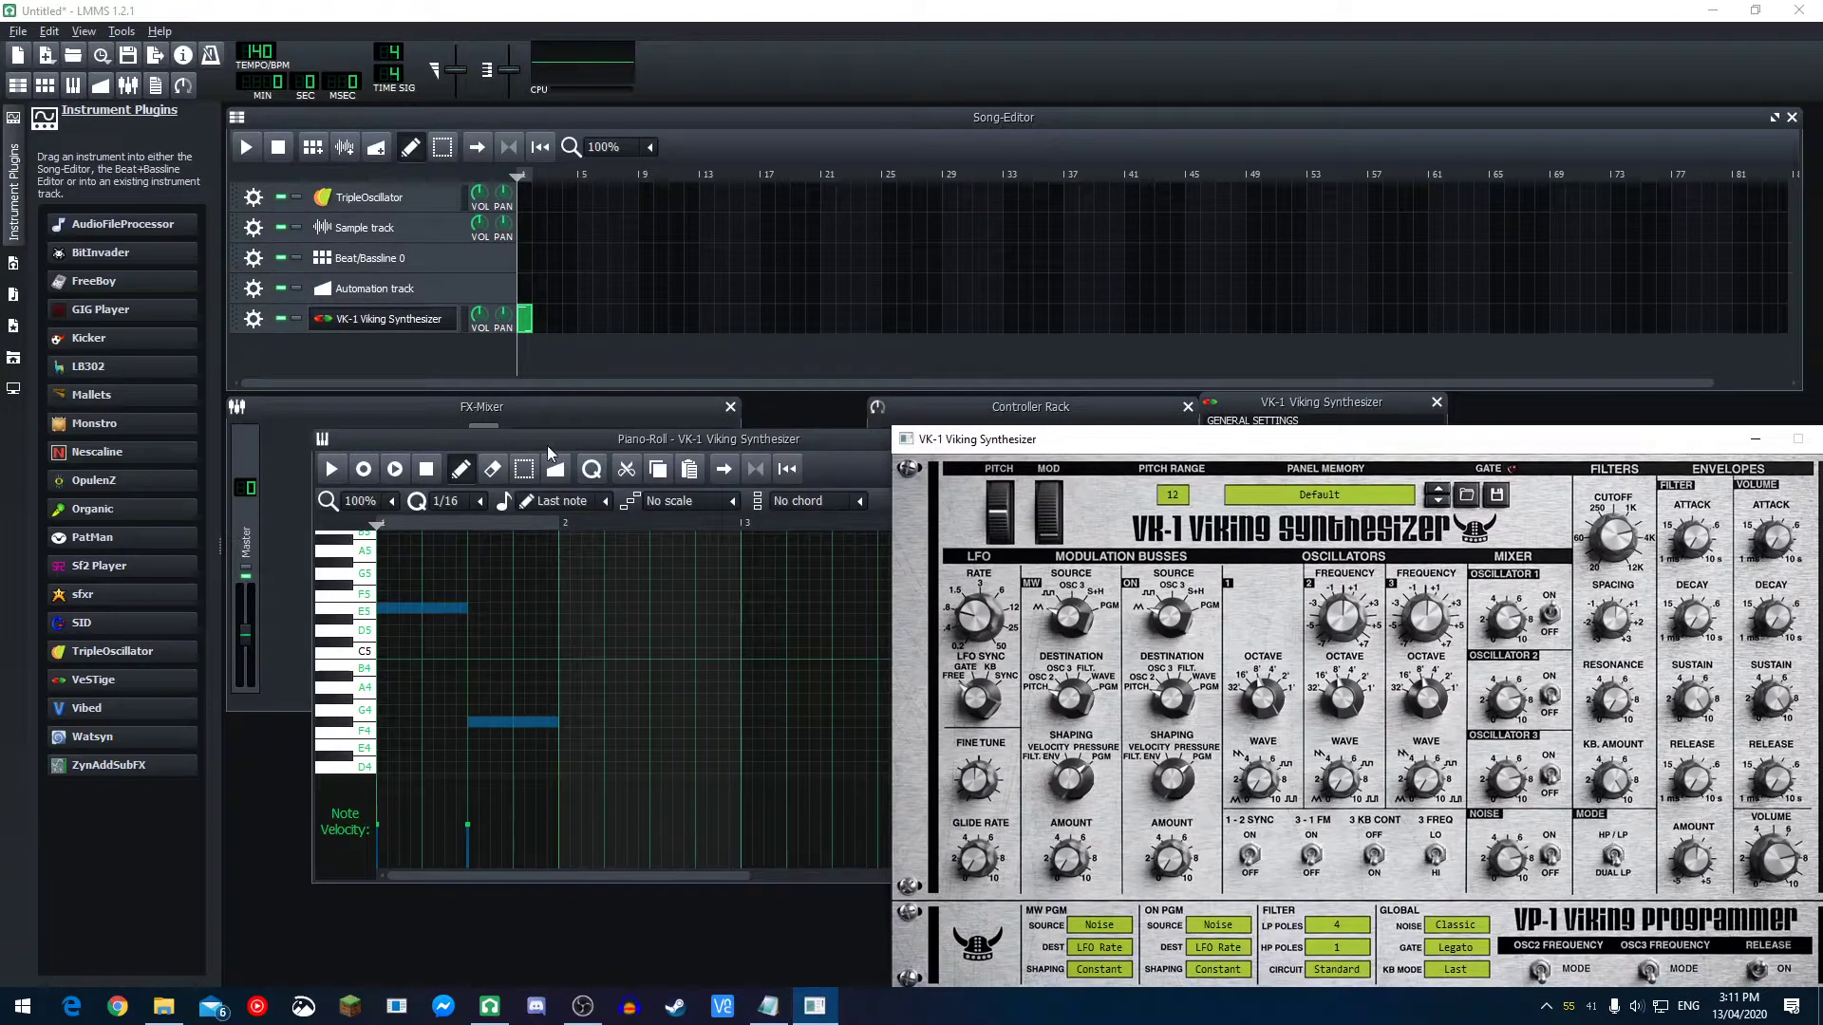
- Start playing the pattern and add half-bar C#5 and G#4 notes in bar 2
{"action": "left_click", "coordinate": [333, 468]}
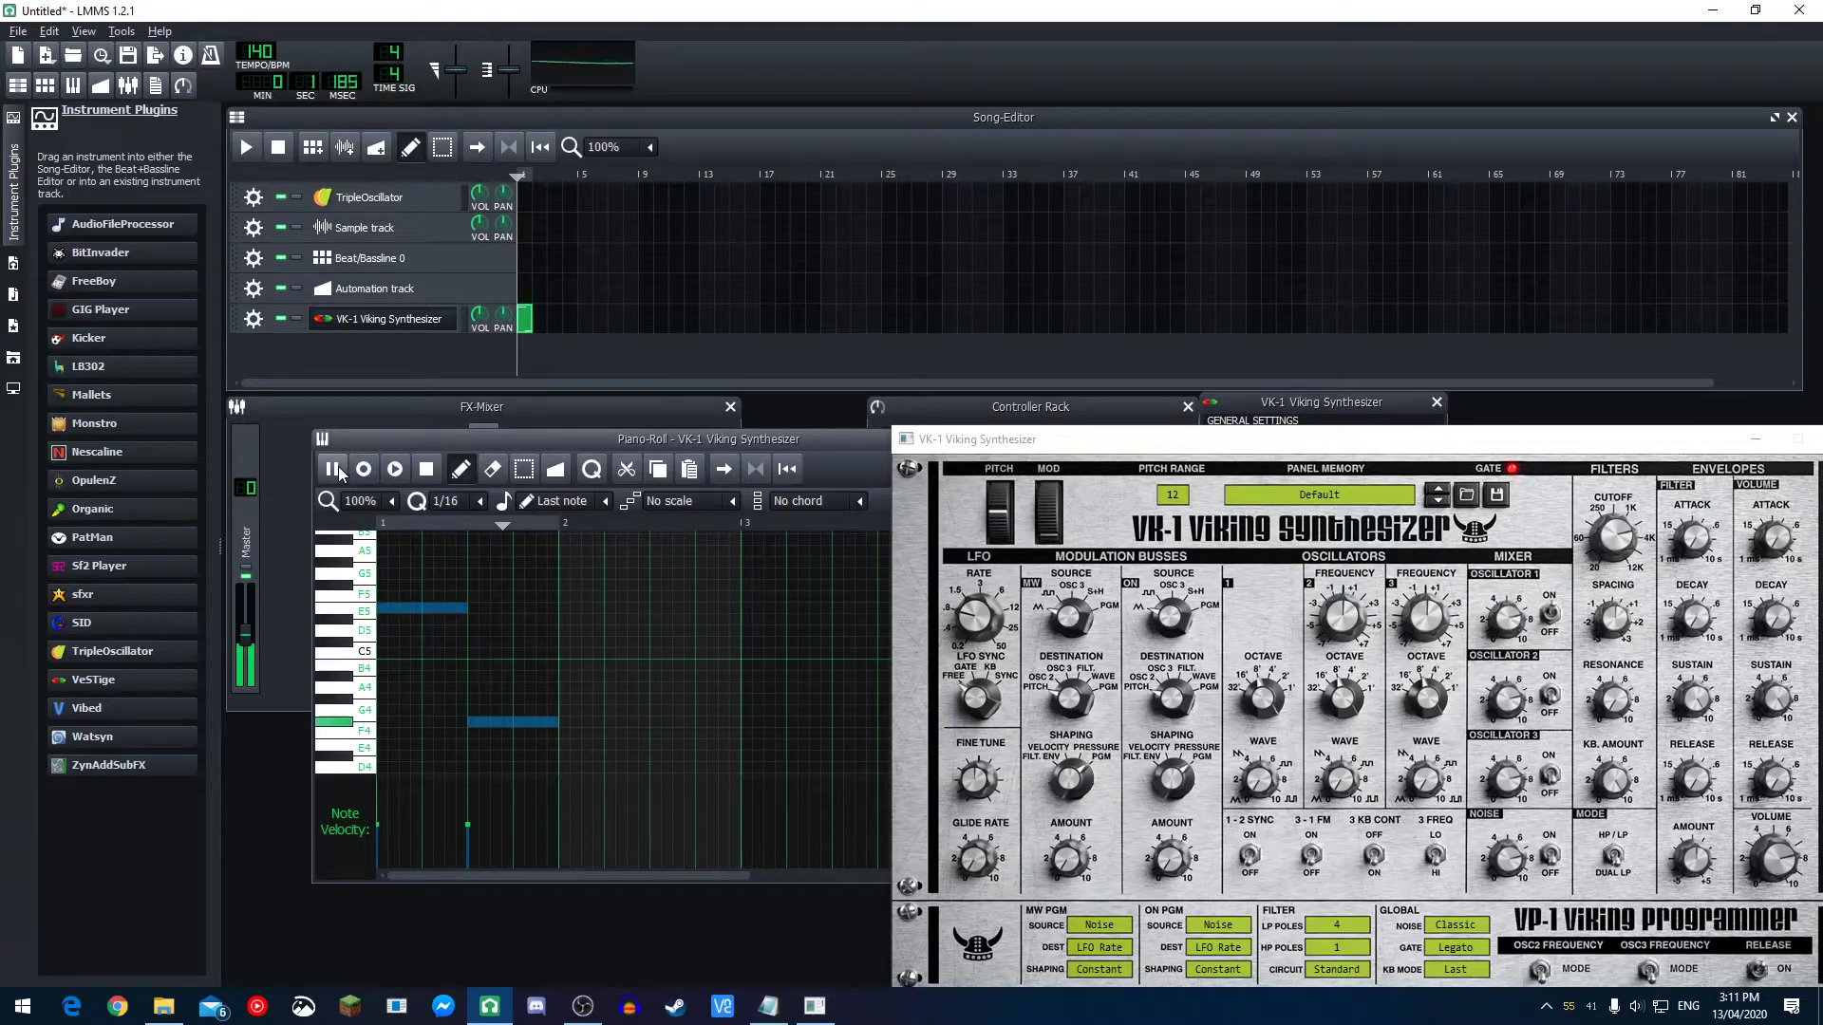
{"action": "left_click", "coordinate": [562, 643]}
{"action": "left_click", "coordinate": [653, 701]}
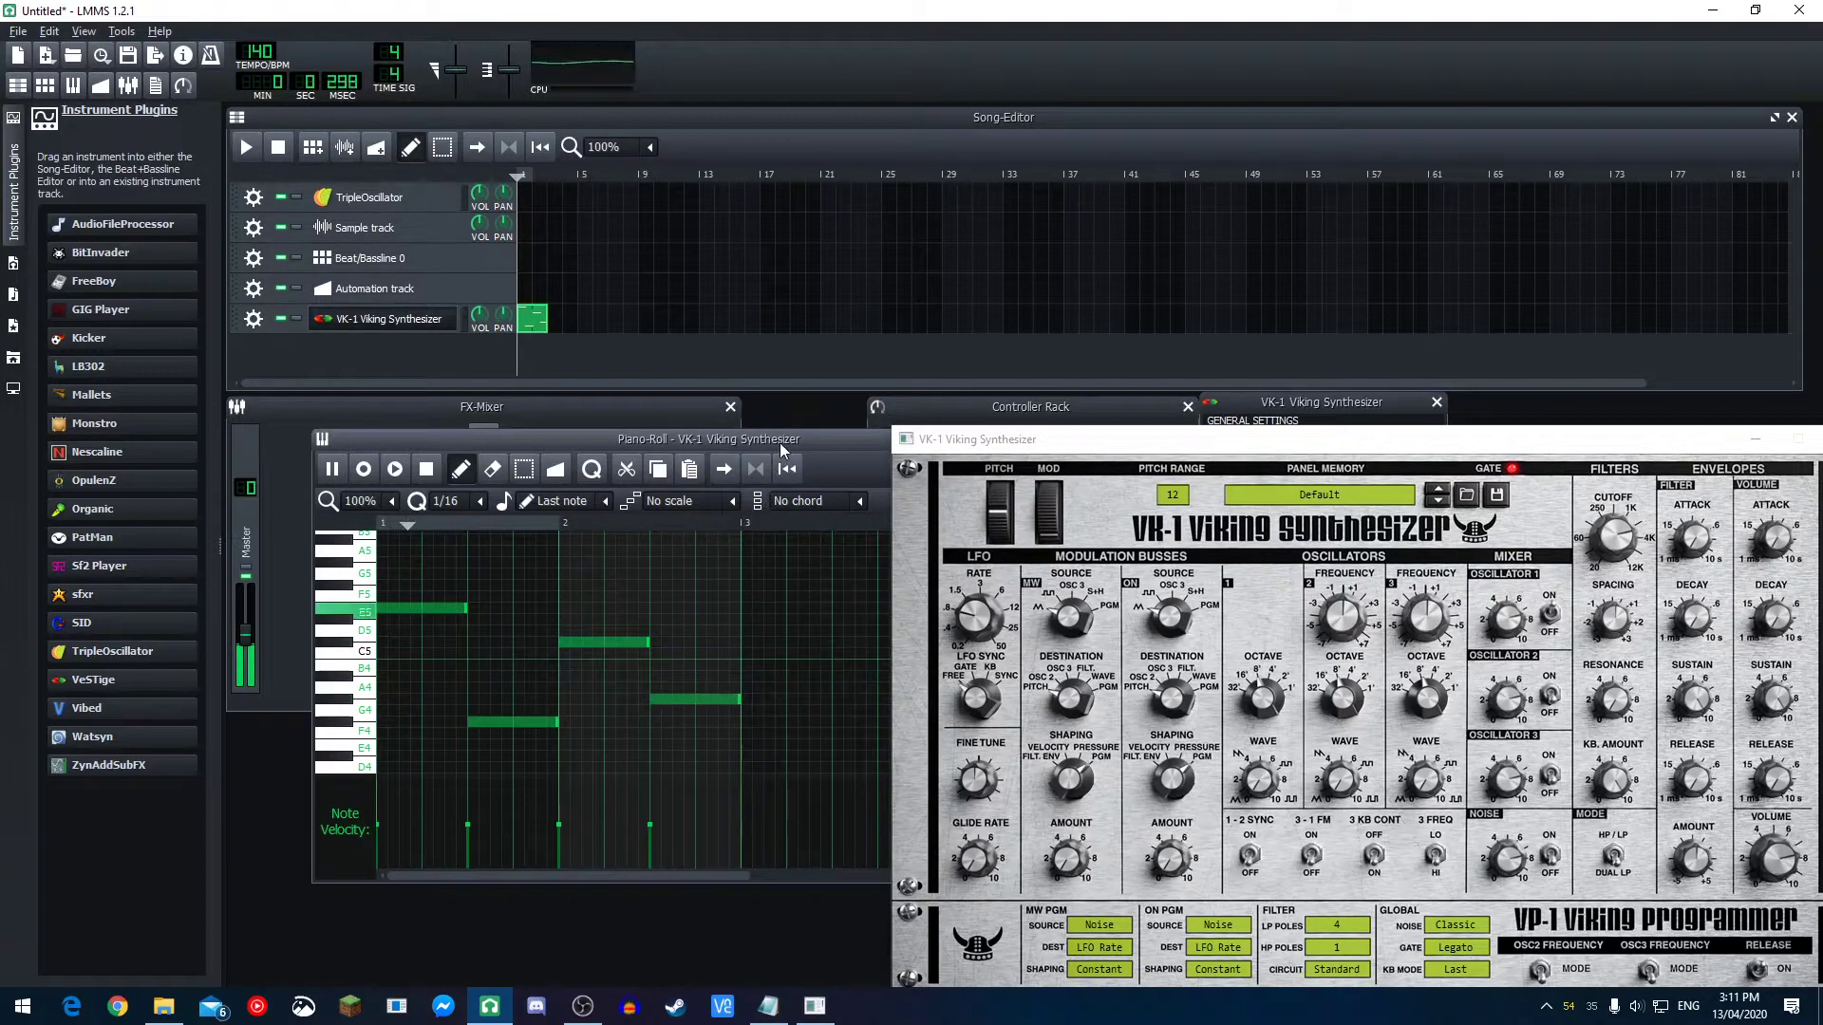
- Rearrange the piano roll and synthesizer windows, and adjust the synth's ON modulation source to OSC 3 and its glide rate
{"action": "left_click_drag", "start_coordinate": [784, 450], "coordinate": [704, 443]}
{"action": "left_click_drag", "start_coordinate": [1102, 439], "coordinate": [940, 349]}
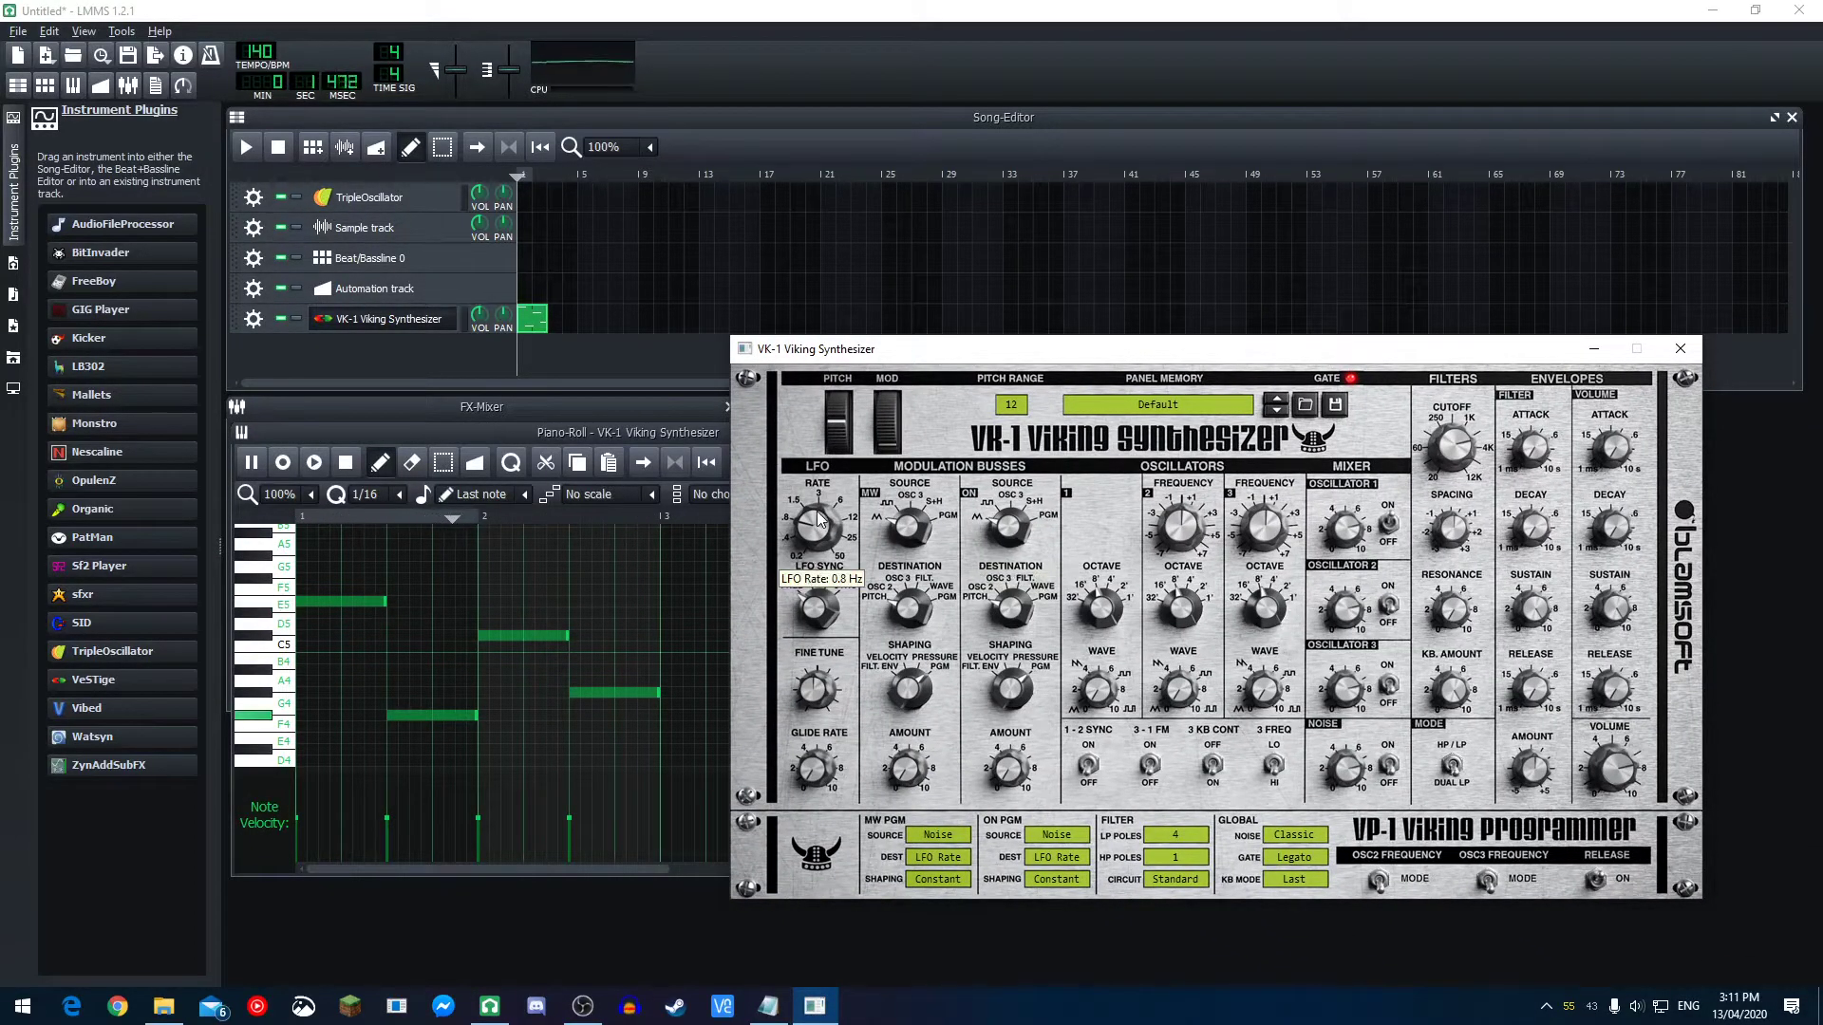
{"action": "left_click_drag", "start_coordinate": [1011, 530], "coordinate": [1006, 490]}
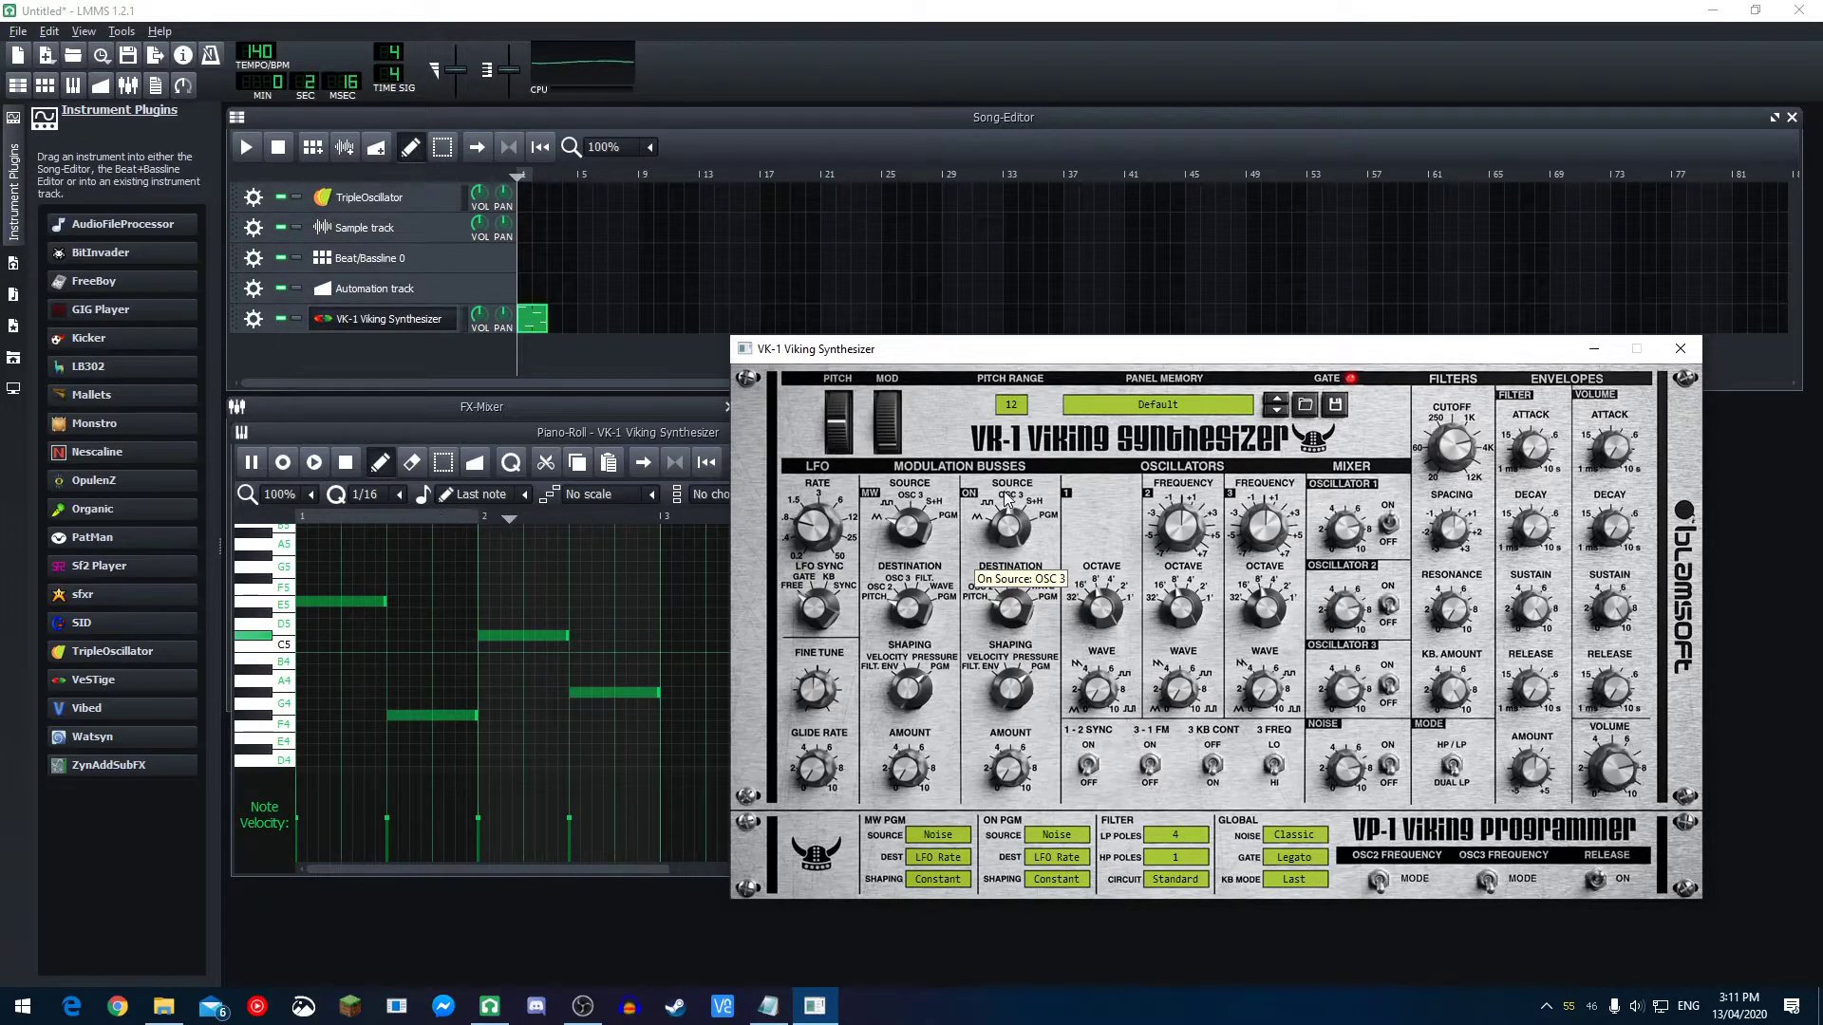
{"action": "left_click_drag", "start_coordinate": [817, 769], "coordinate": [817, 631]}
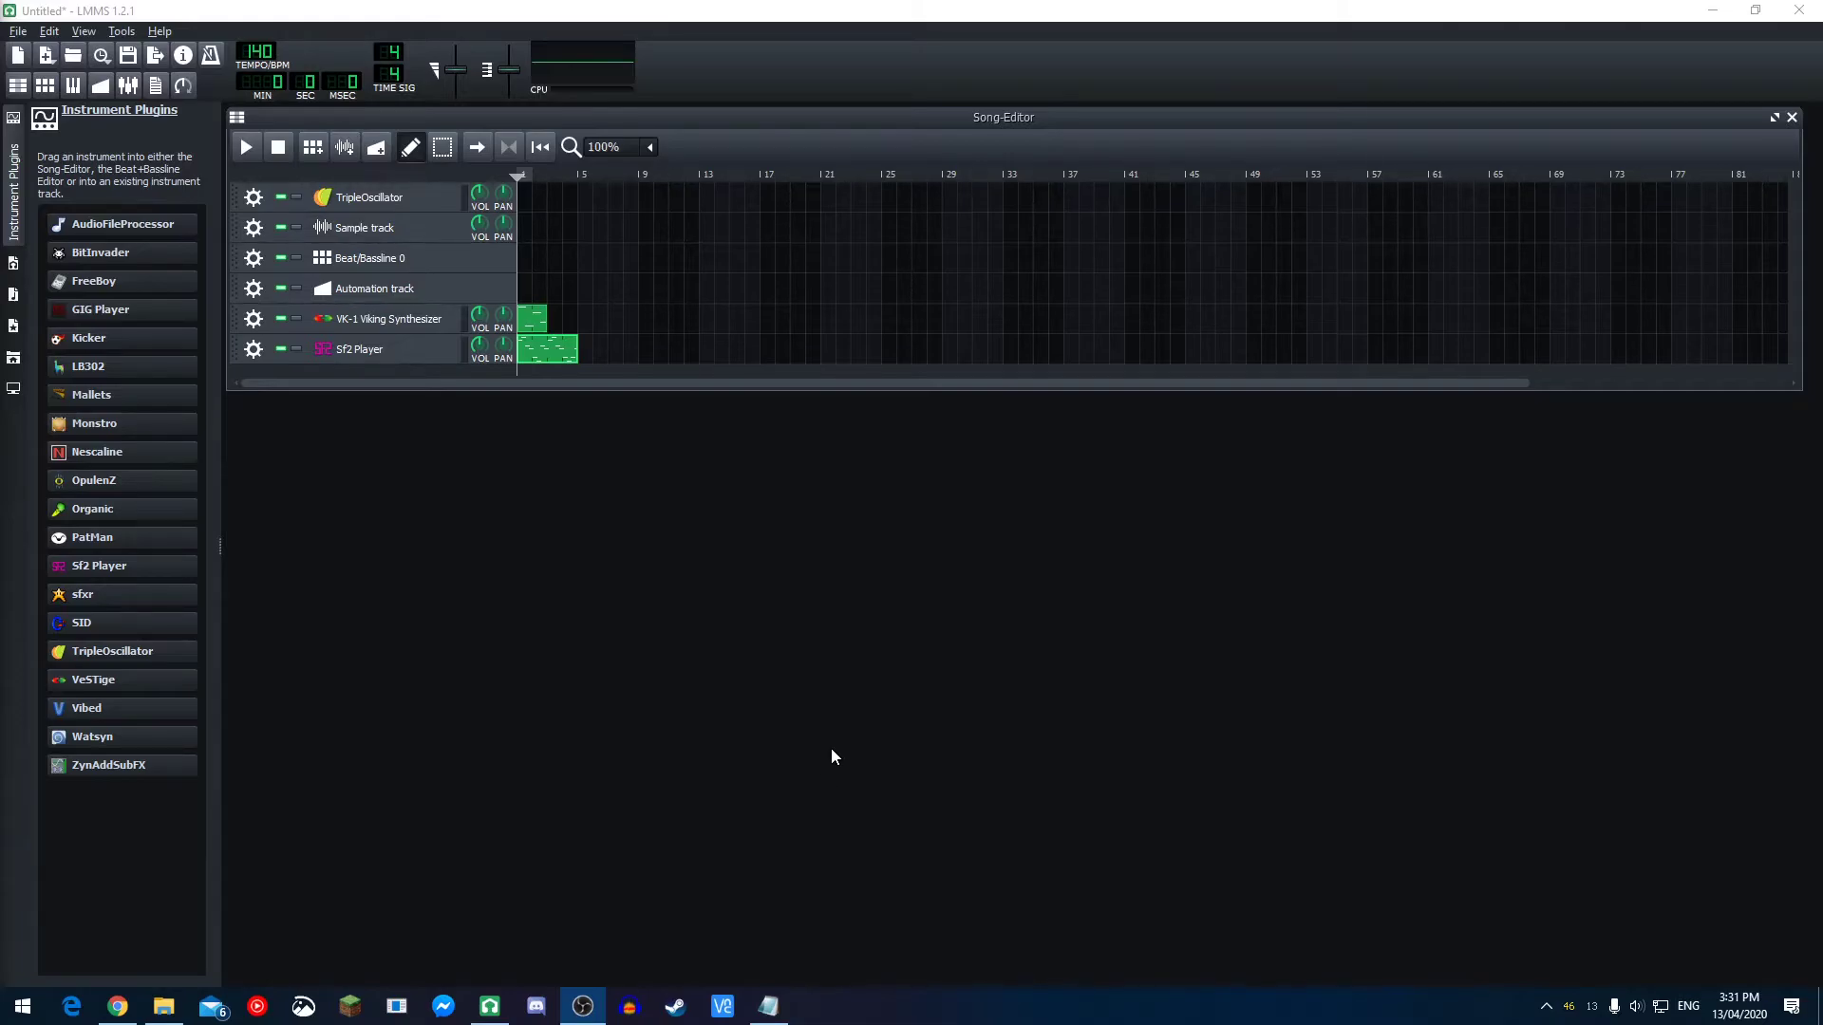
- Switch to Chrome and look through the Google results for VST download
{"action": "left_click", "coordinate": [117, 1006]}
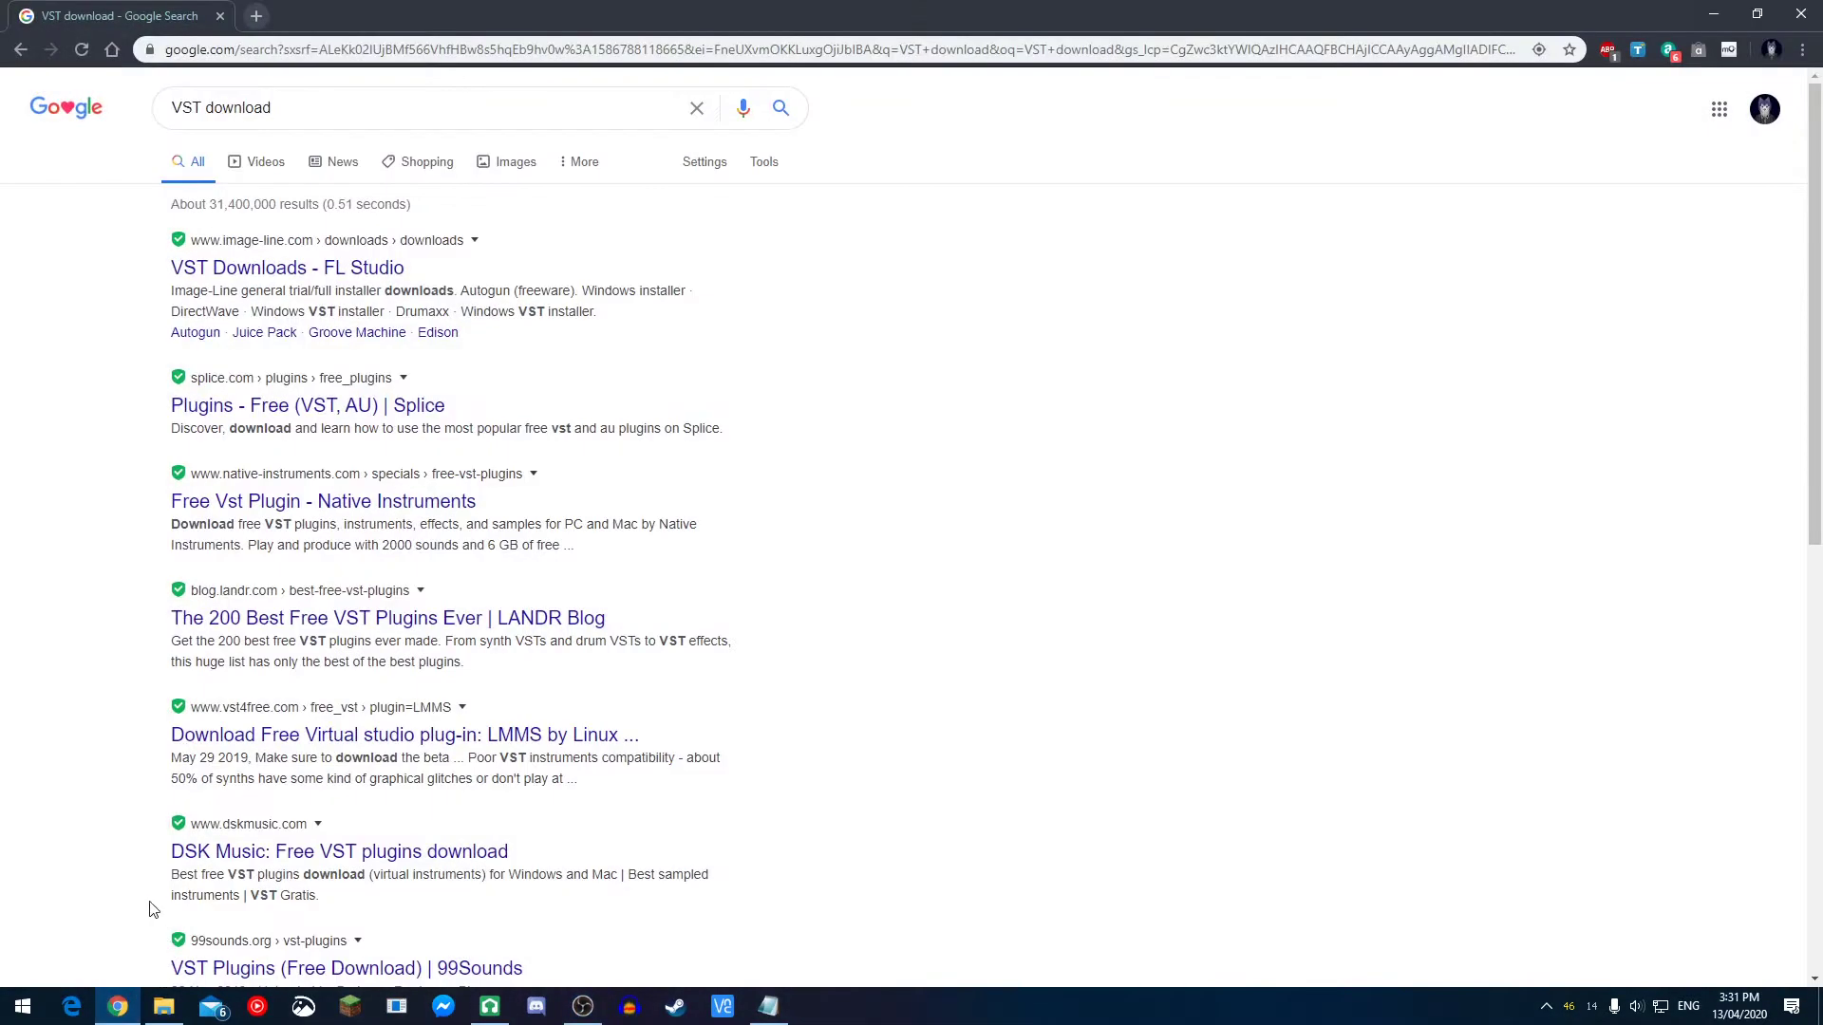
{"action": "scroll", "coordinate": [100, 570], "scroll_direction": "down", "scroll_amount": 9}
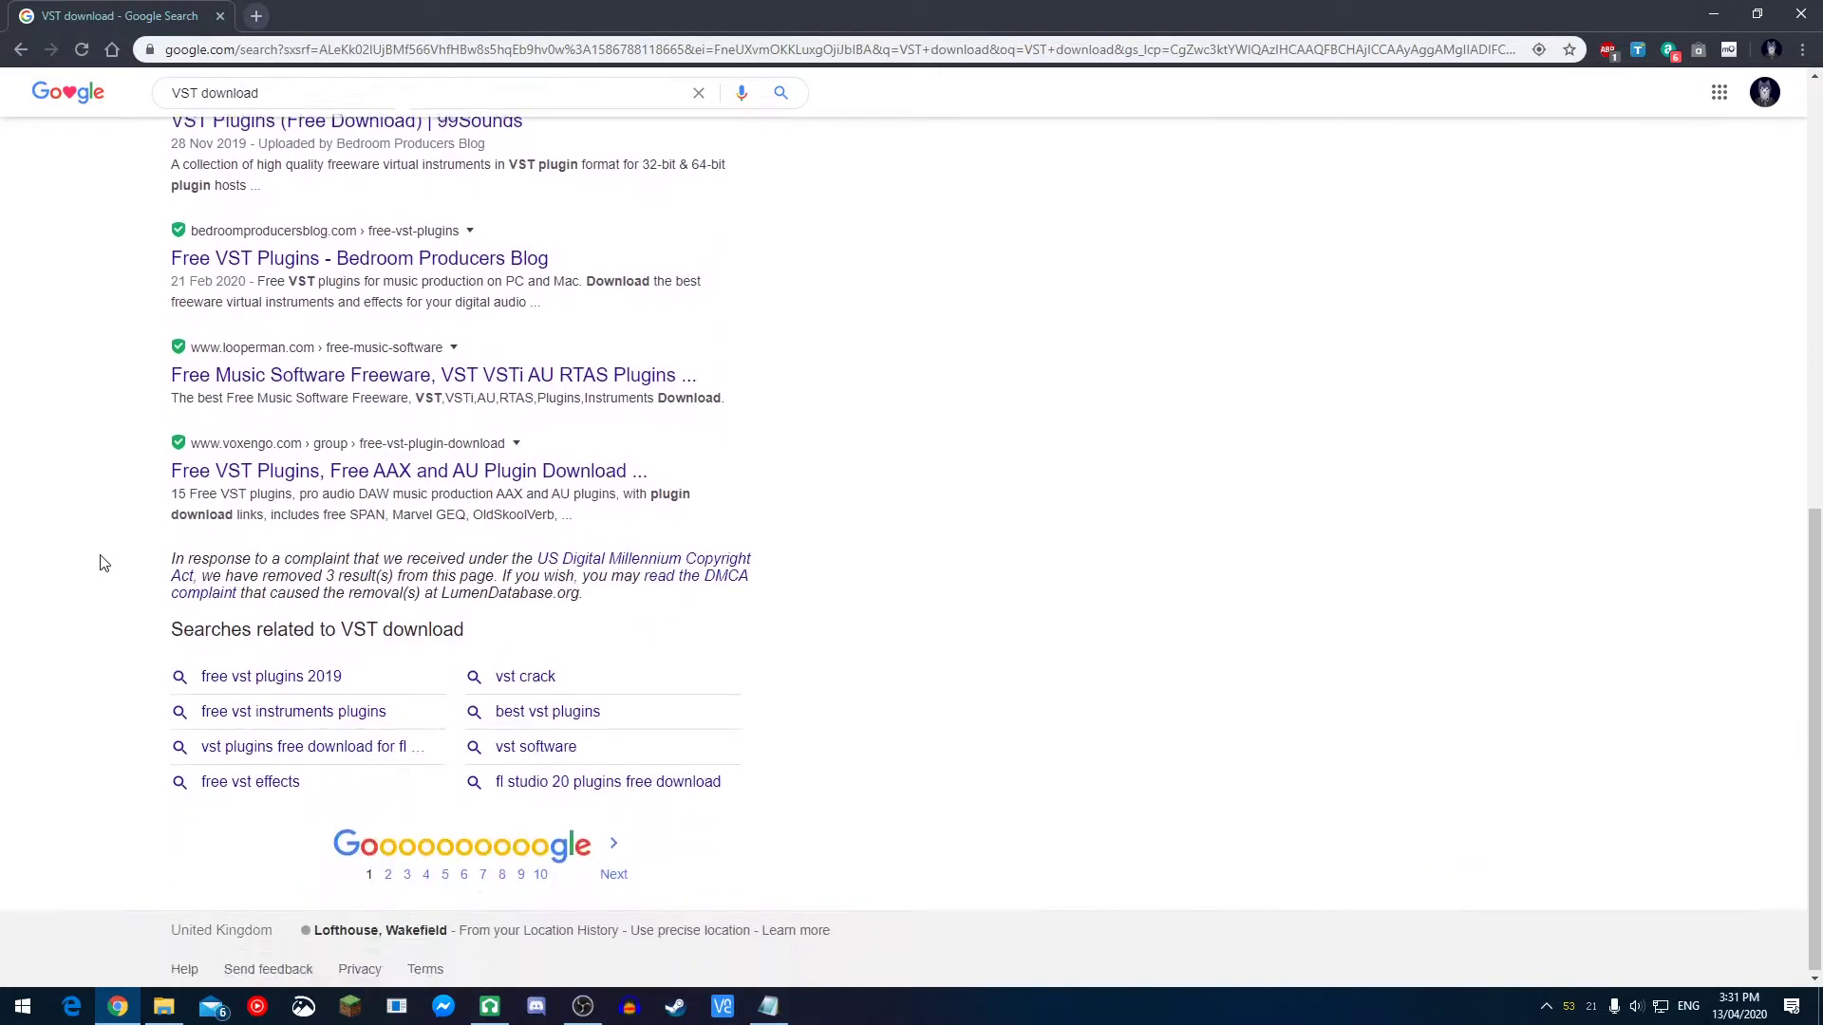
- Return to the start of the VST download search results and close the browser tab
{"action": "scroll", "coordinate": [95, 589], "scroll_direction": "up", "scroll_amount": 9}
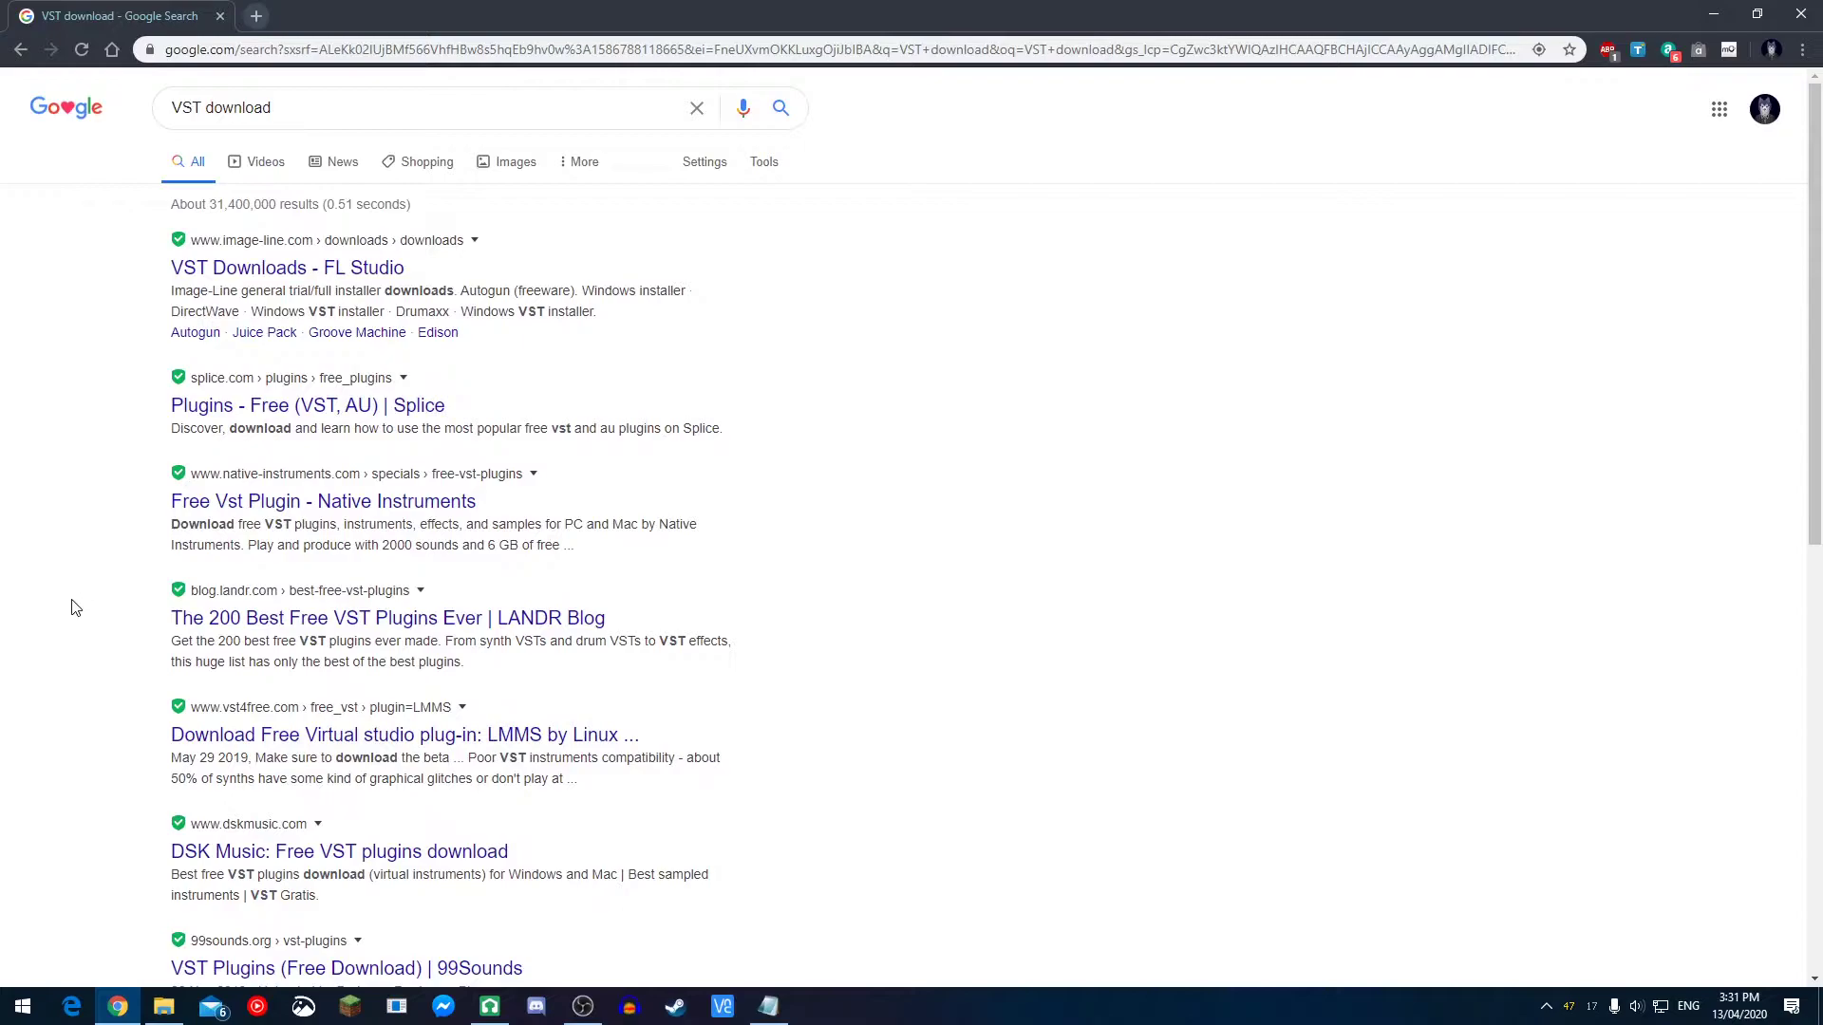
{"action": "left_click", "coordinate": [219, 17]}
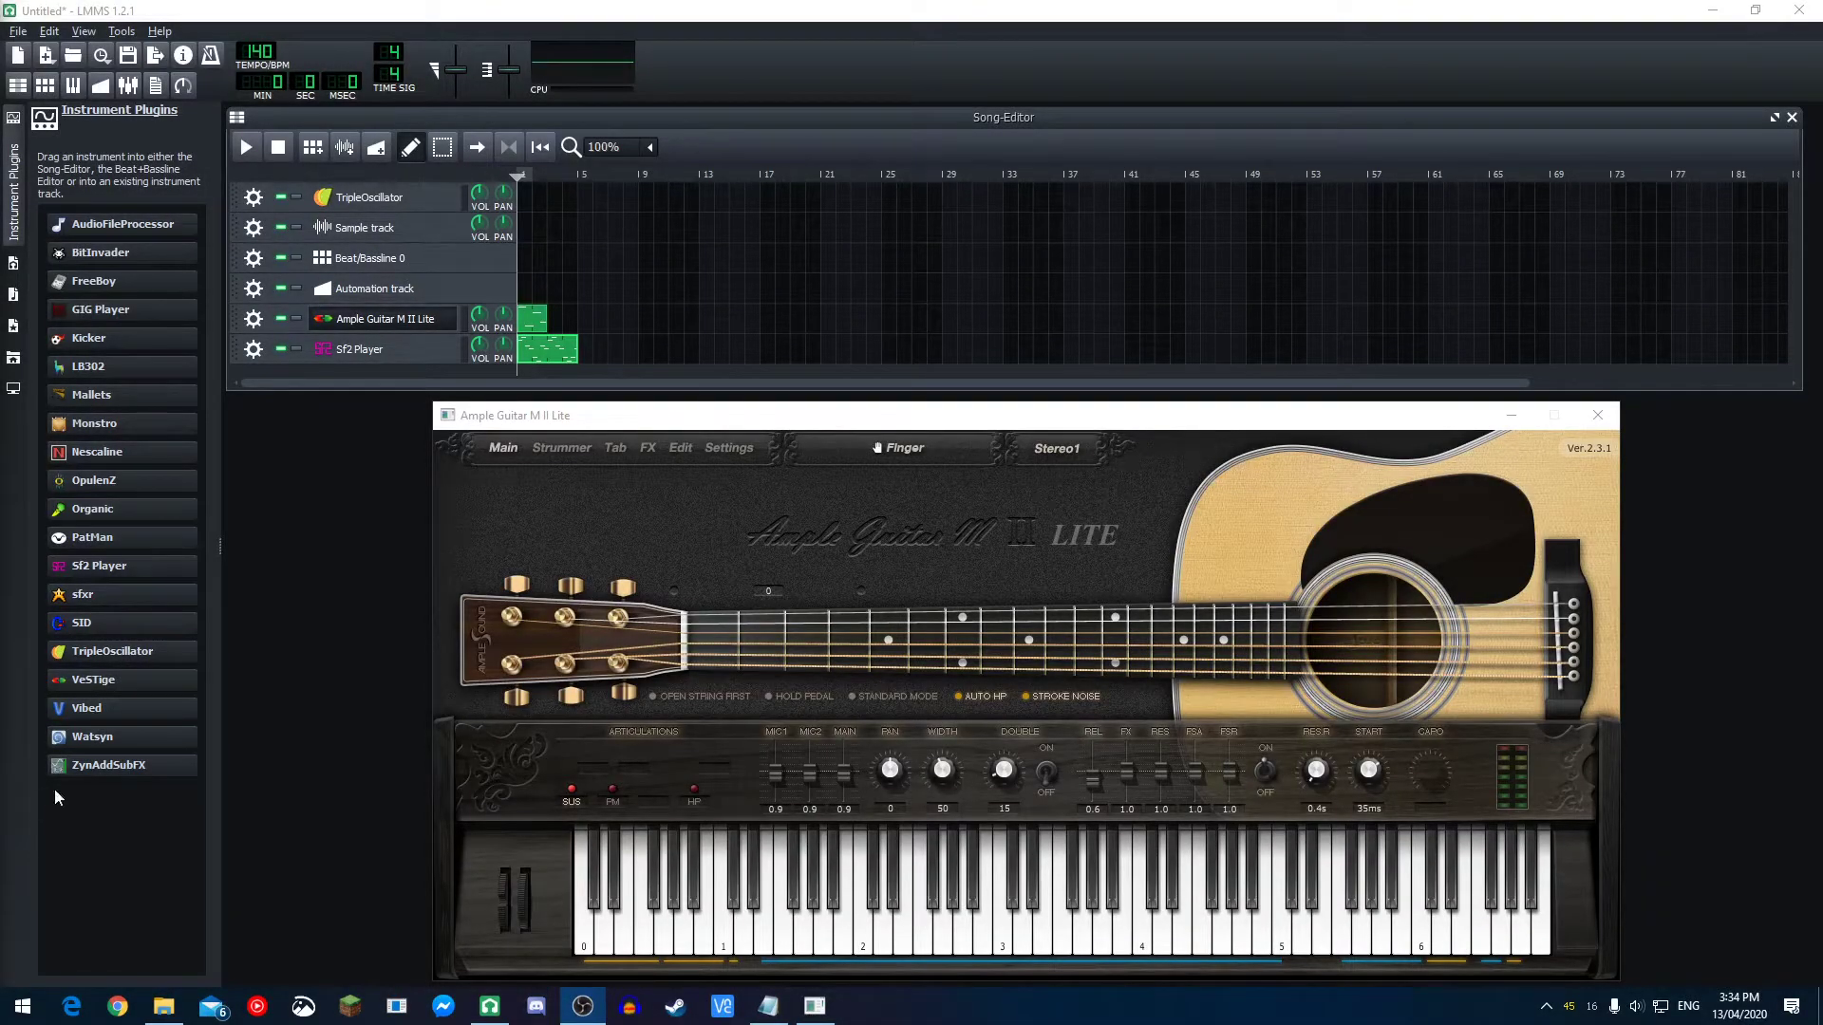
- Audition several notes on the Ample Guitar M II Lite virtual keyboard
{"action": "mouse_move", "coordinate": [861, 938]}
{"action": "left_mouse_down"}
{"action": "mouse_move", "coordinate": [1101, 927]}
{"action": "mouse_move", "coordinate": [1055, 893]}
{"action": "left_mouse_up"}
{"action": "left_click", "coordinate": [1062, 906]}
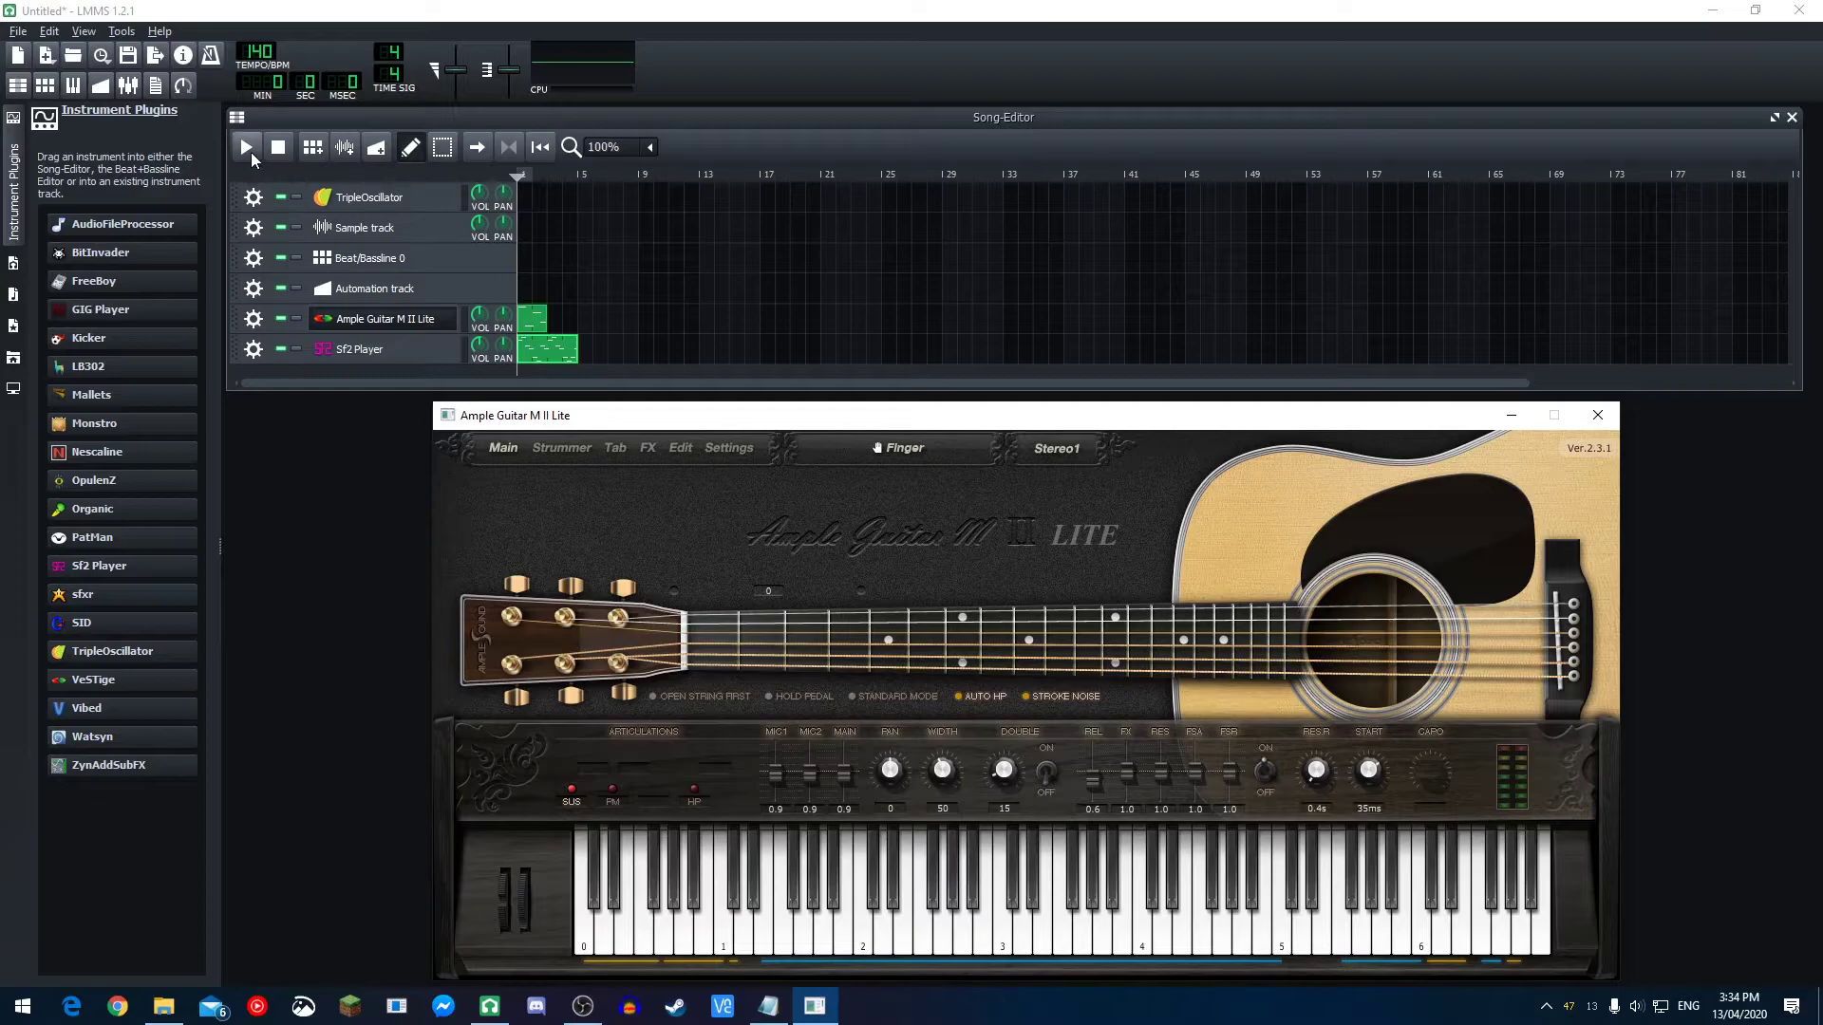
- Open the Sf2 Player pattern, play it, move the piano roll over the Song-Editor and close it
{"action": "double_click", "coordinate": [543, 353]}
{"action": "left_click", "coordinate": [253, 461]}
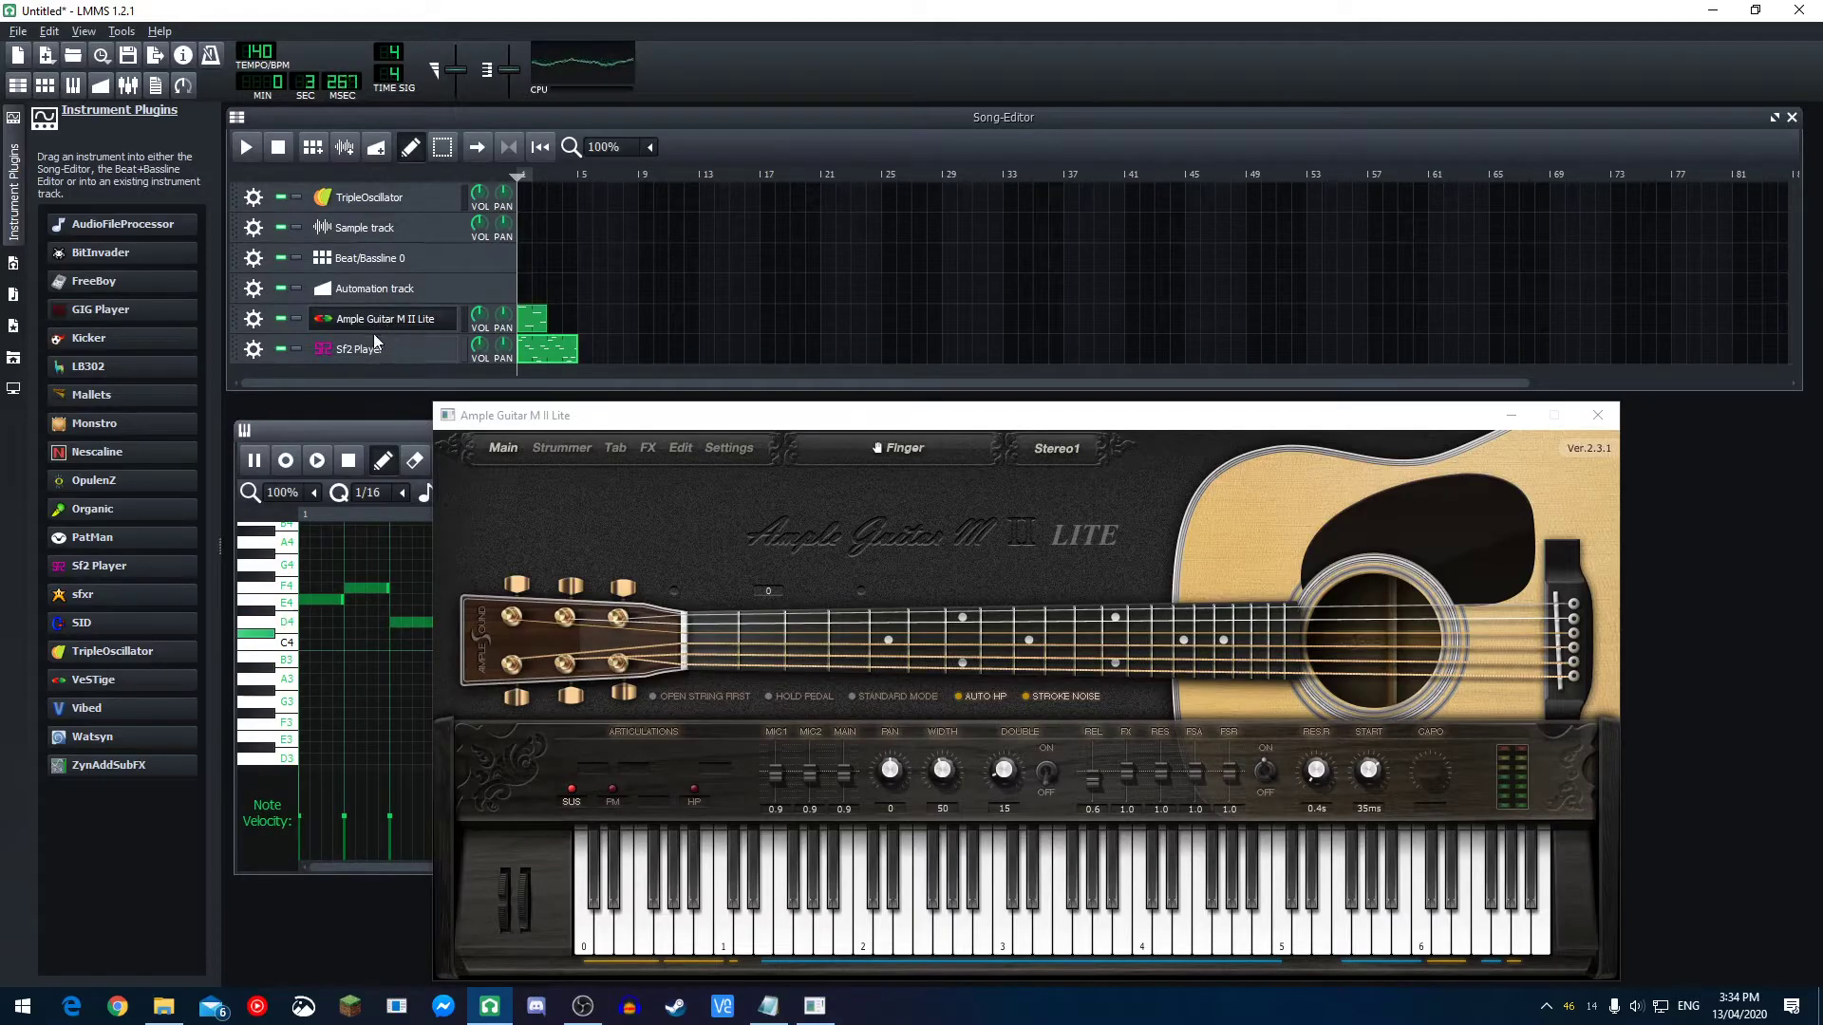
{"action": "left_click_drag", "start_coordinate": [366, 429], "coordinate": [498, 160]}
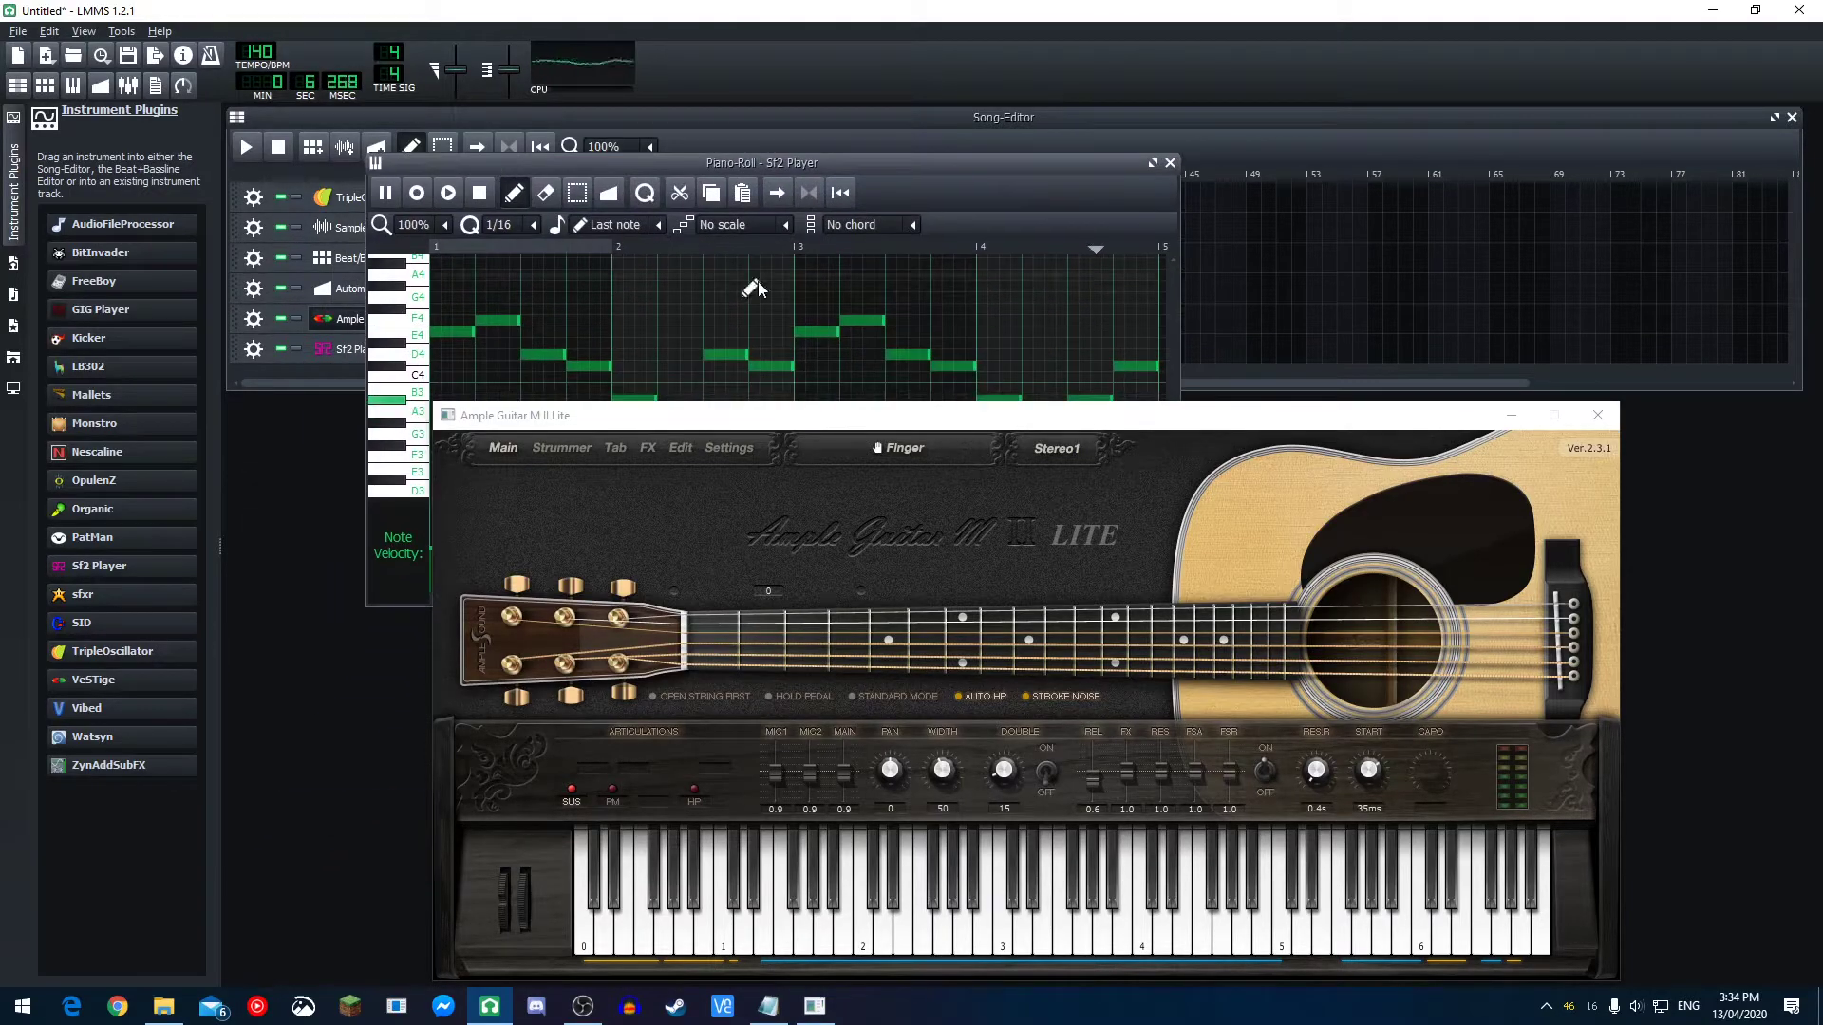
{"action": "left_click", "coordinate": [1171, 163]}
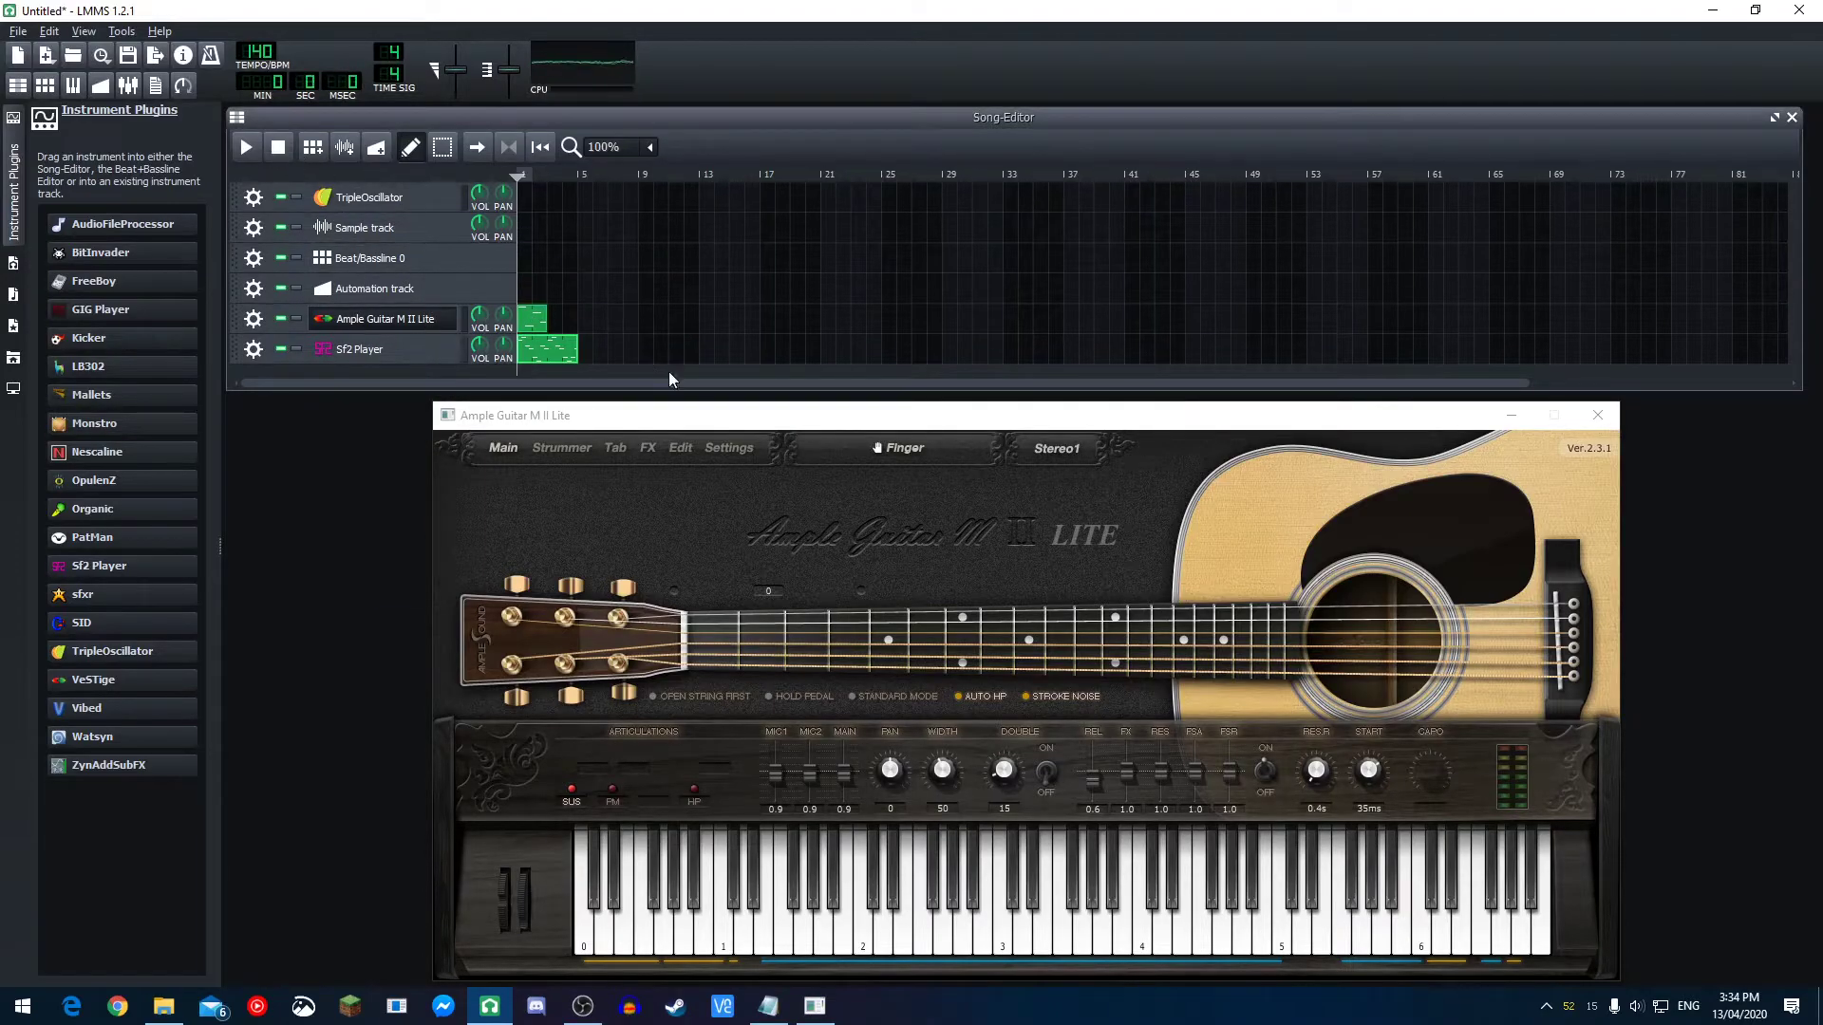
- Open and play the Ample Guitar M II Lite pattern, and set the guitar's pan to 2
{"action": "double_click", "coordinate": [551, 323]}
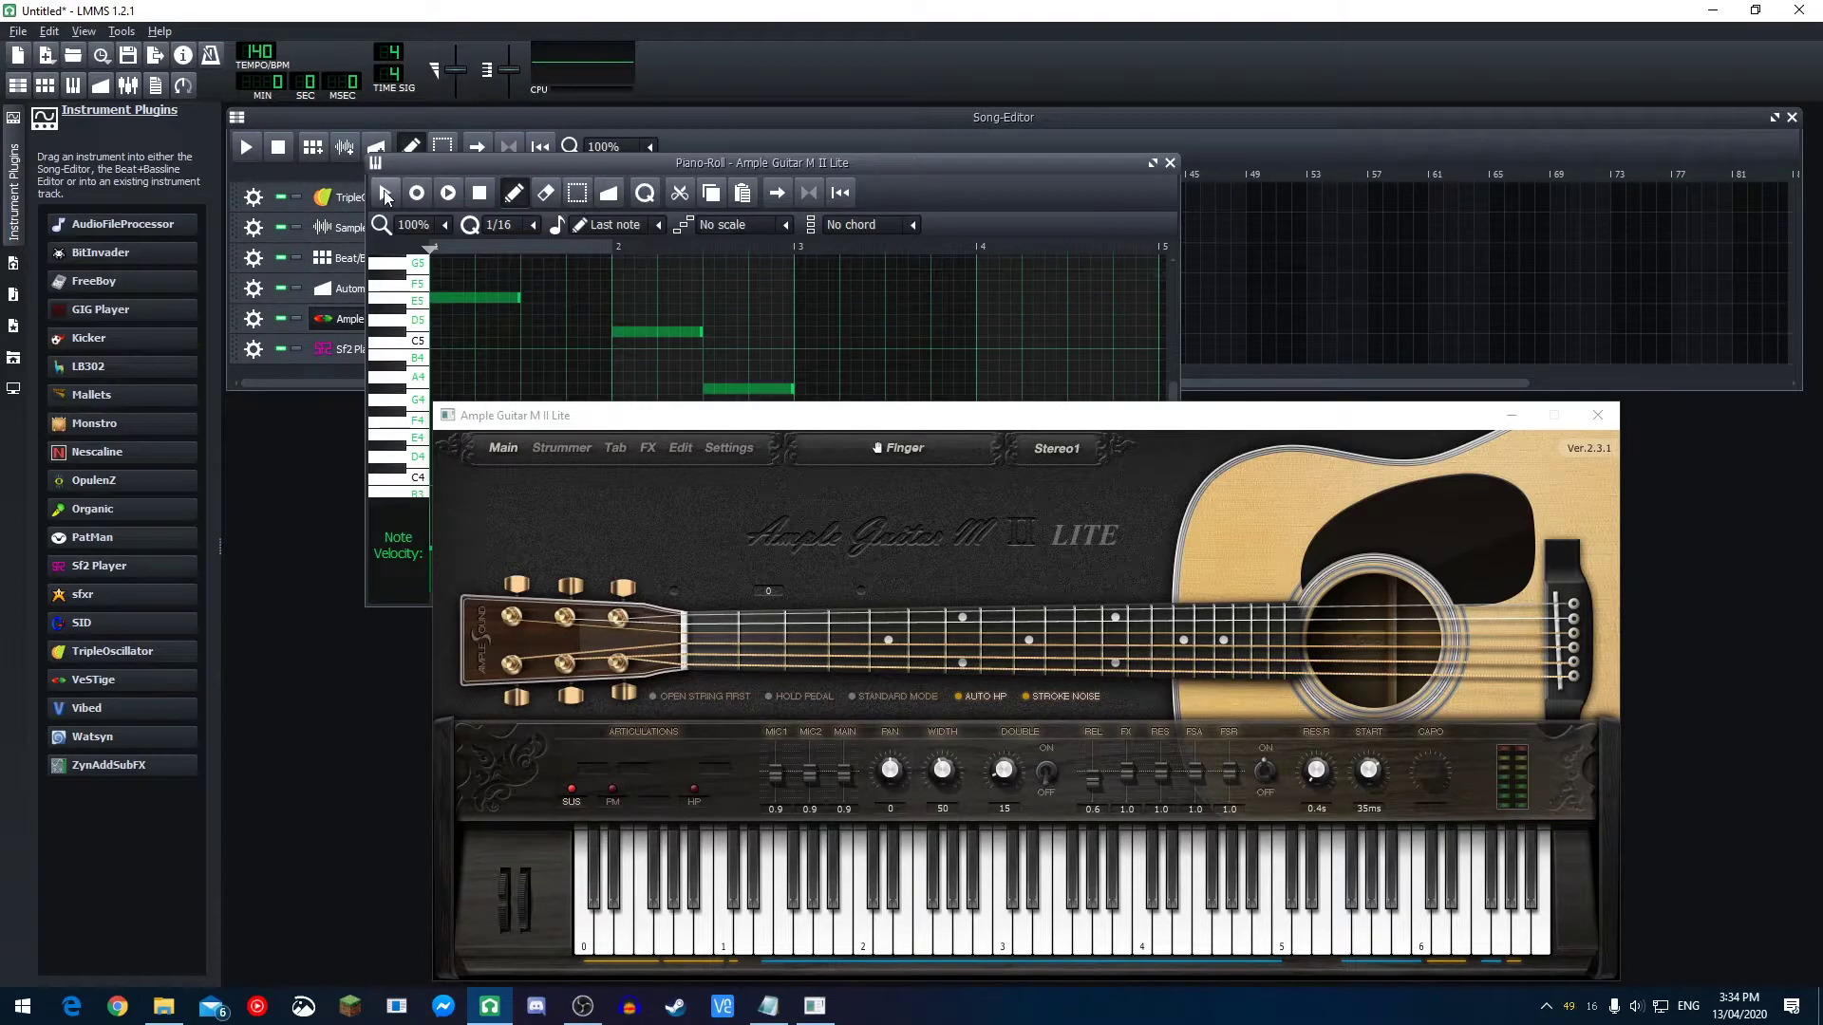
{"action": "left_click", "coordinate": [386, 194]}
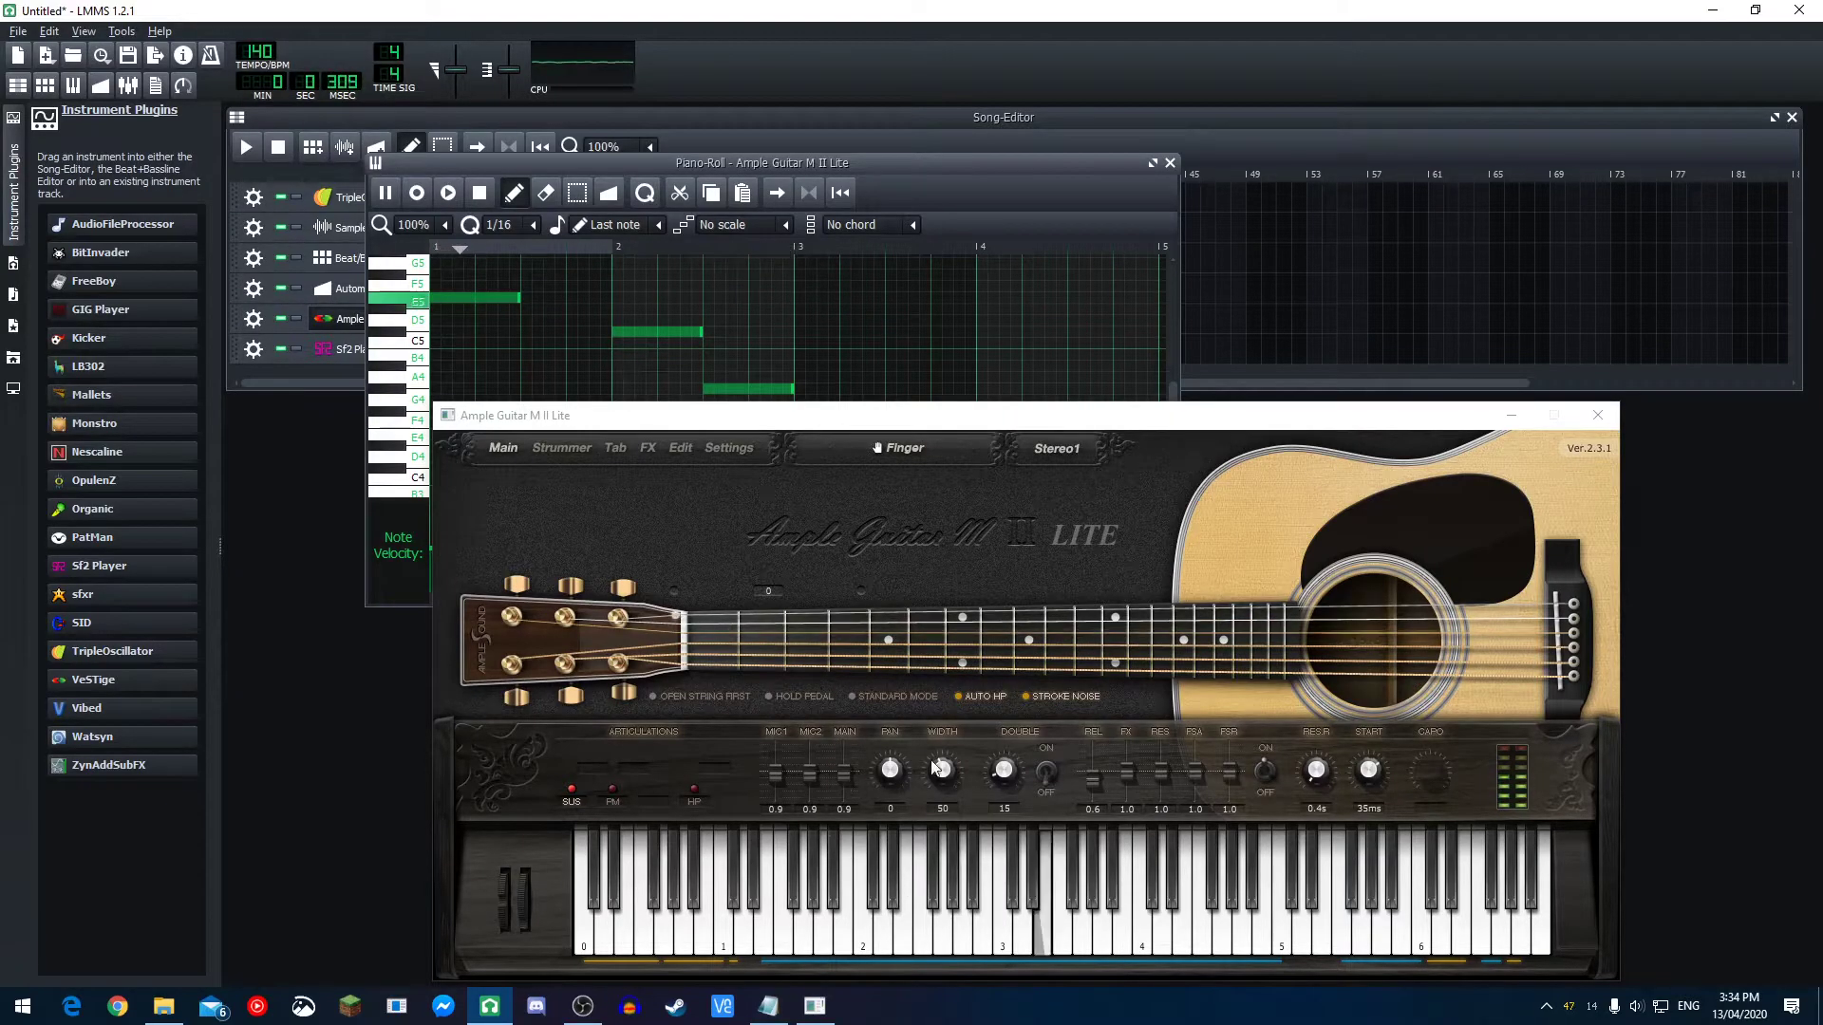
{"action": "mouse_move", "coordinate": [891, 762]}
{"action": "left_mouse_down"}
{"action": "mouse_move", "coordinate": [892, 703]}
{"action": "mouse_move", "coordinate": [888, 773]}
{"action": "left_mouse_up"}
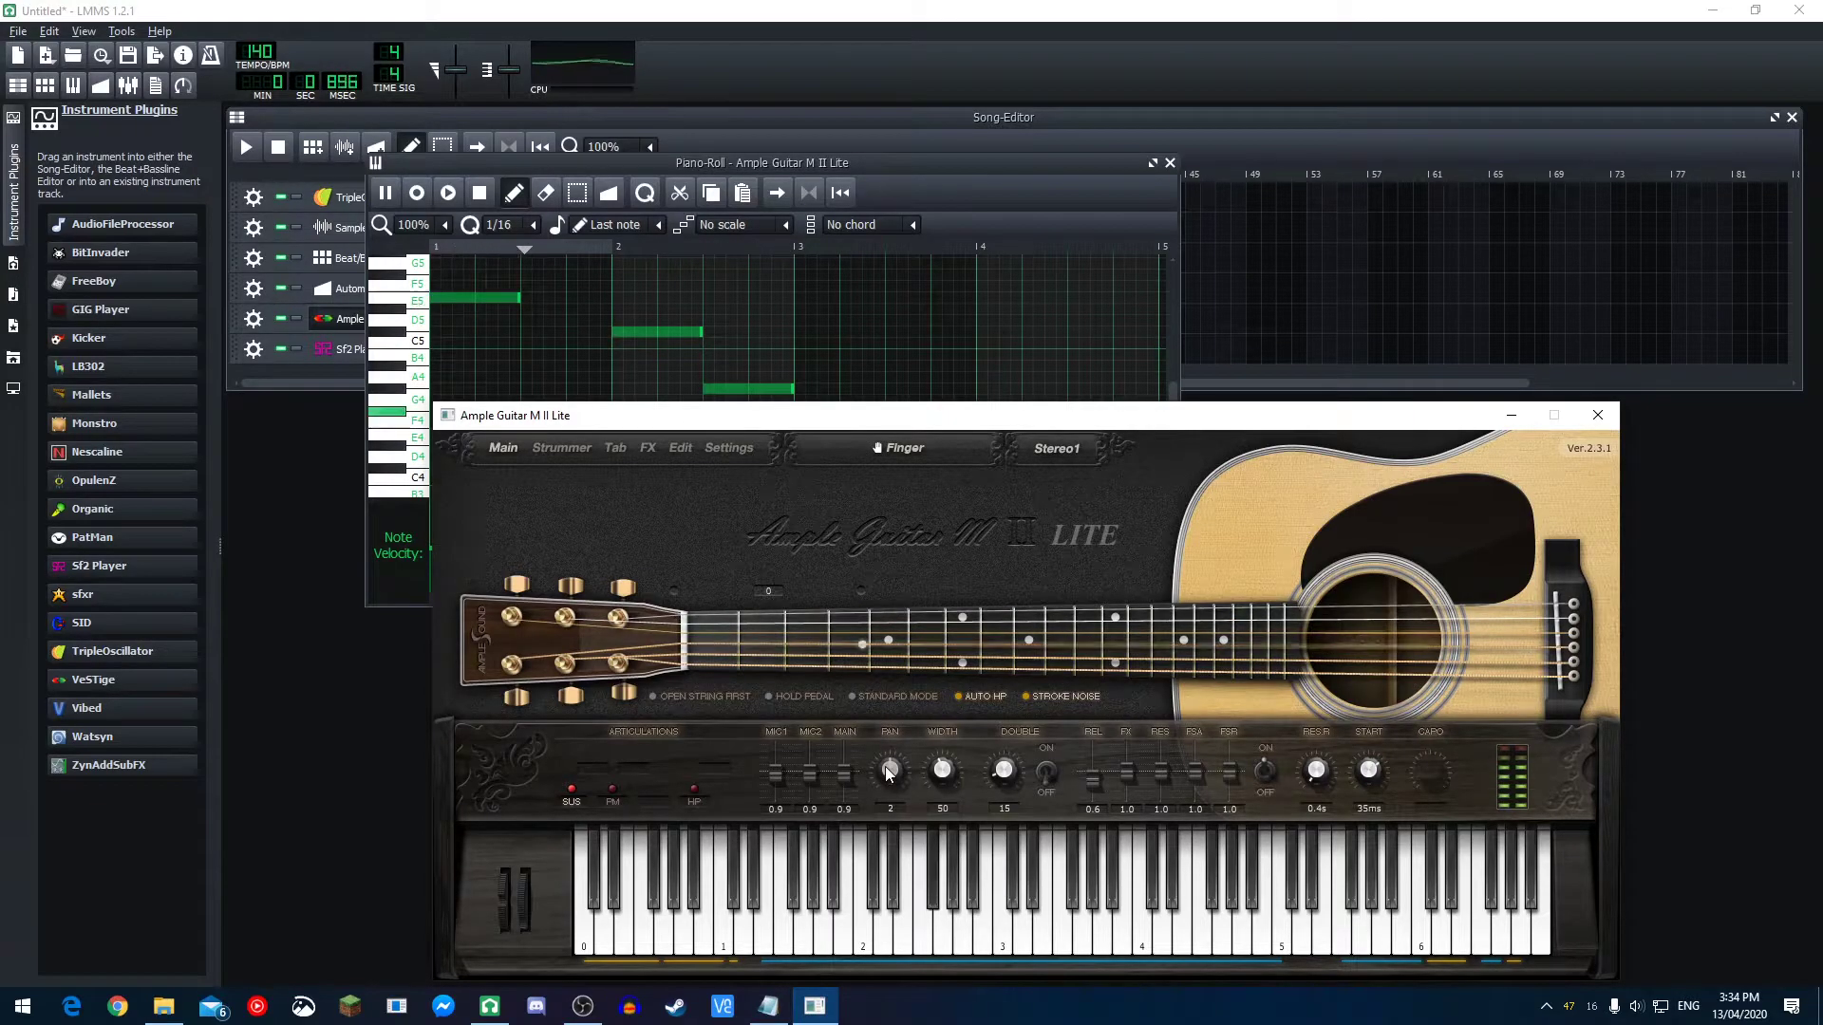
- Close the Ample Guitar interface, load Kontakt.dll into VeSTige in its place, and bring the Kontakt window into view
{"action": "left_click", "coordinate": [1597, 420]}
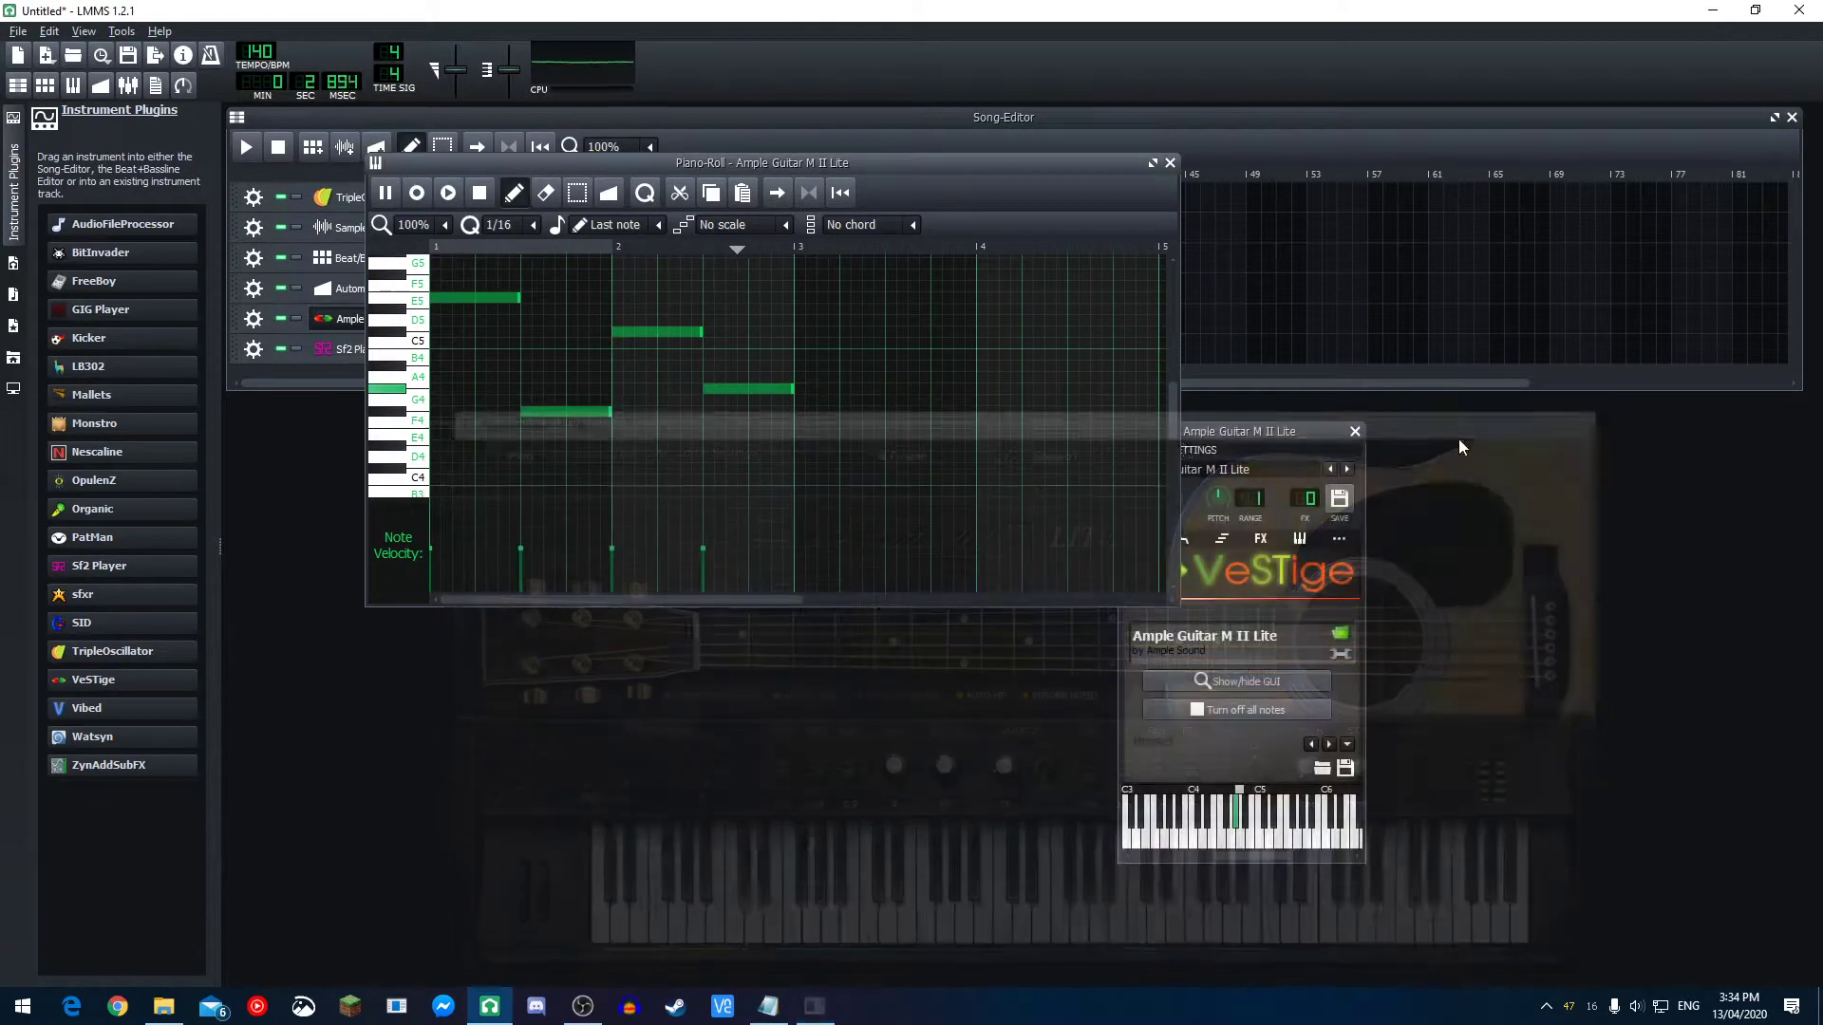
{"action": "left_click", "coordinate": [1283, 431]}
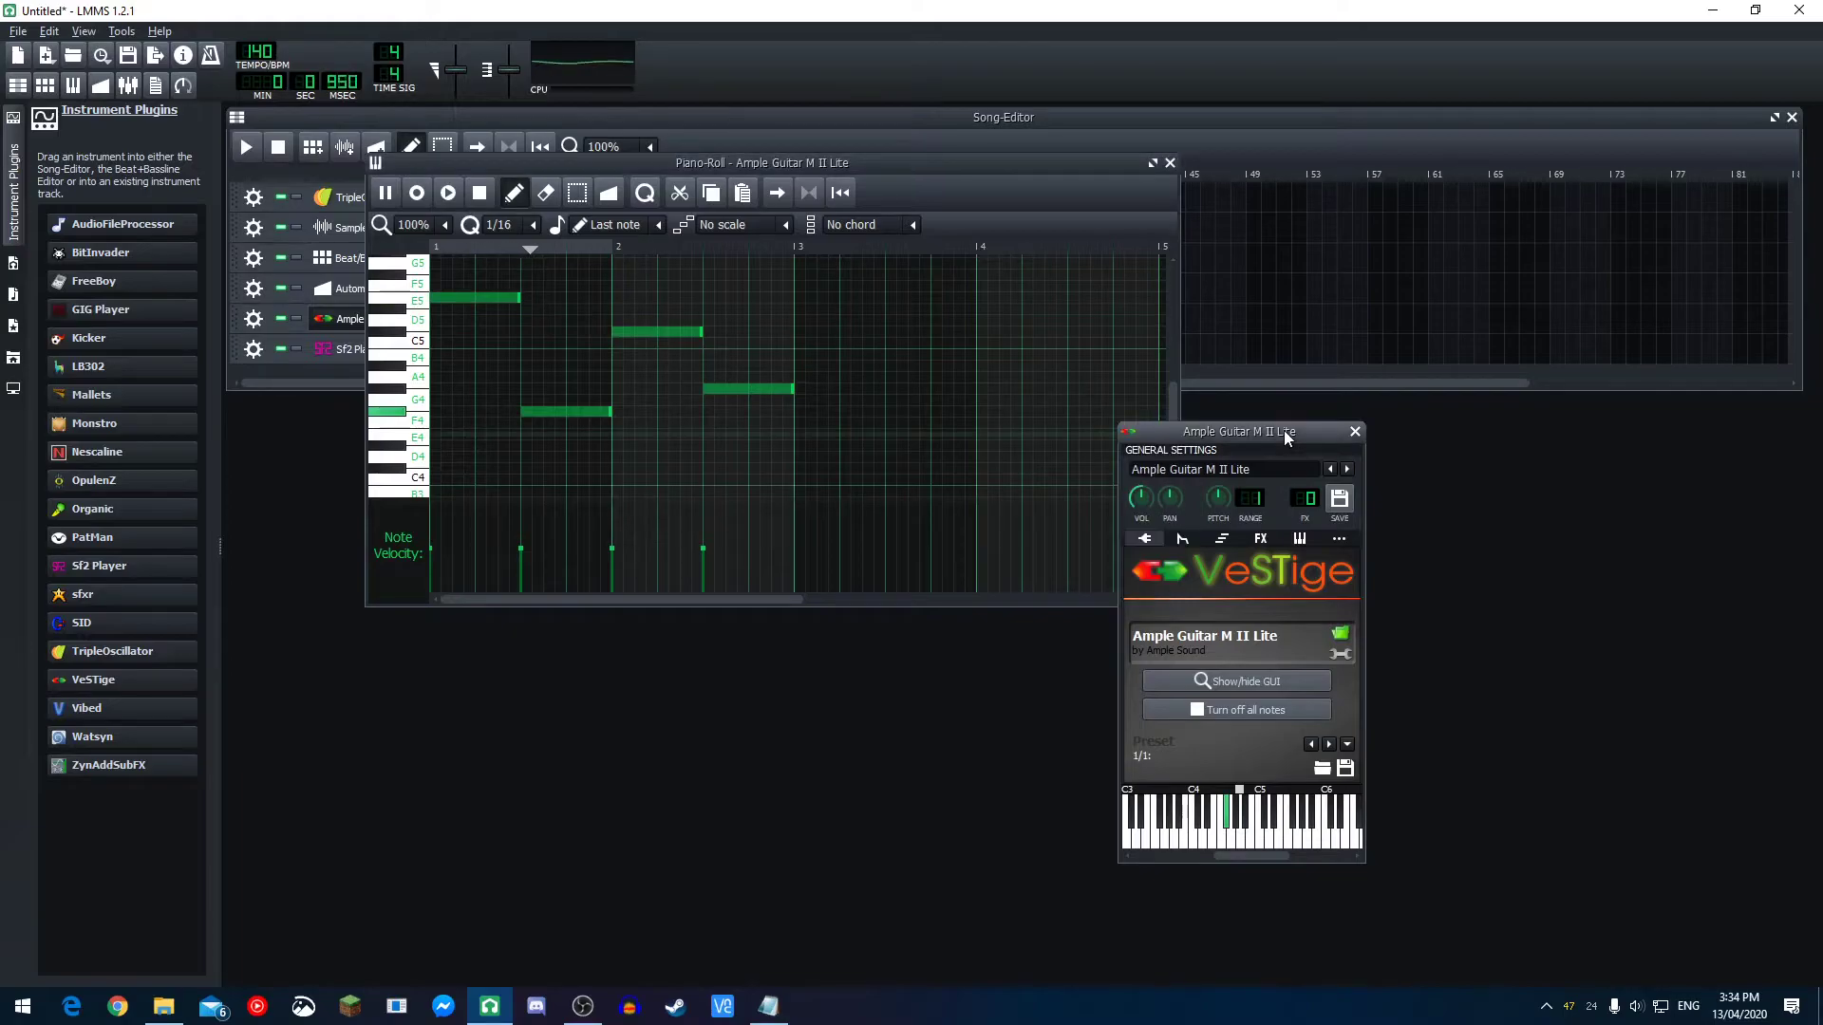
{"action": "left_click", "coordinate": [1339, 634]}
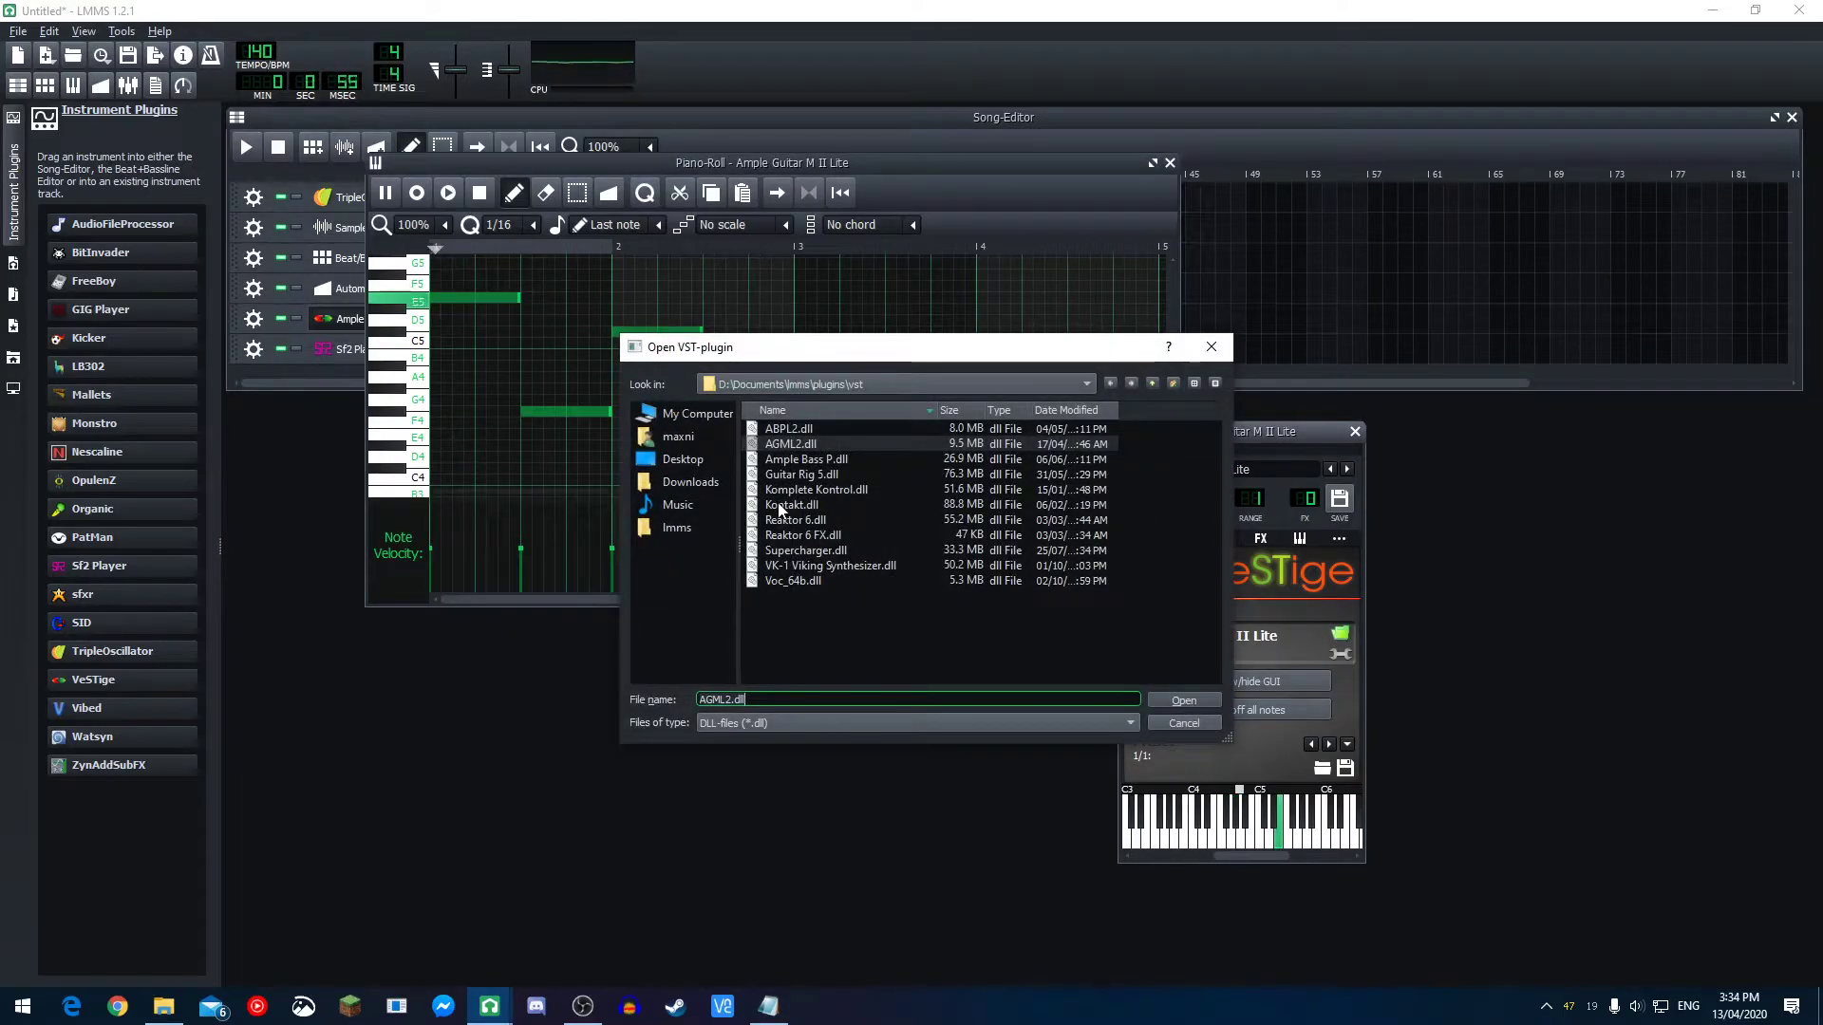
{"action": "key", "text": "Return"}
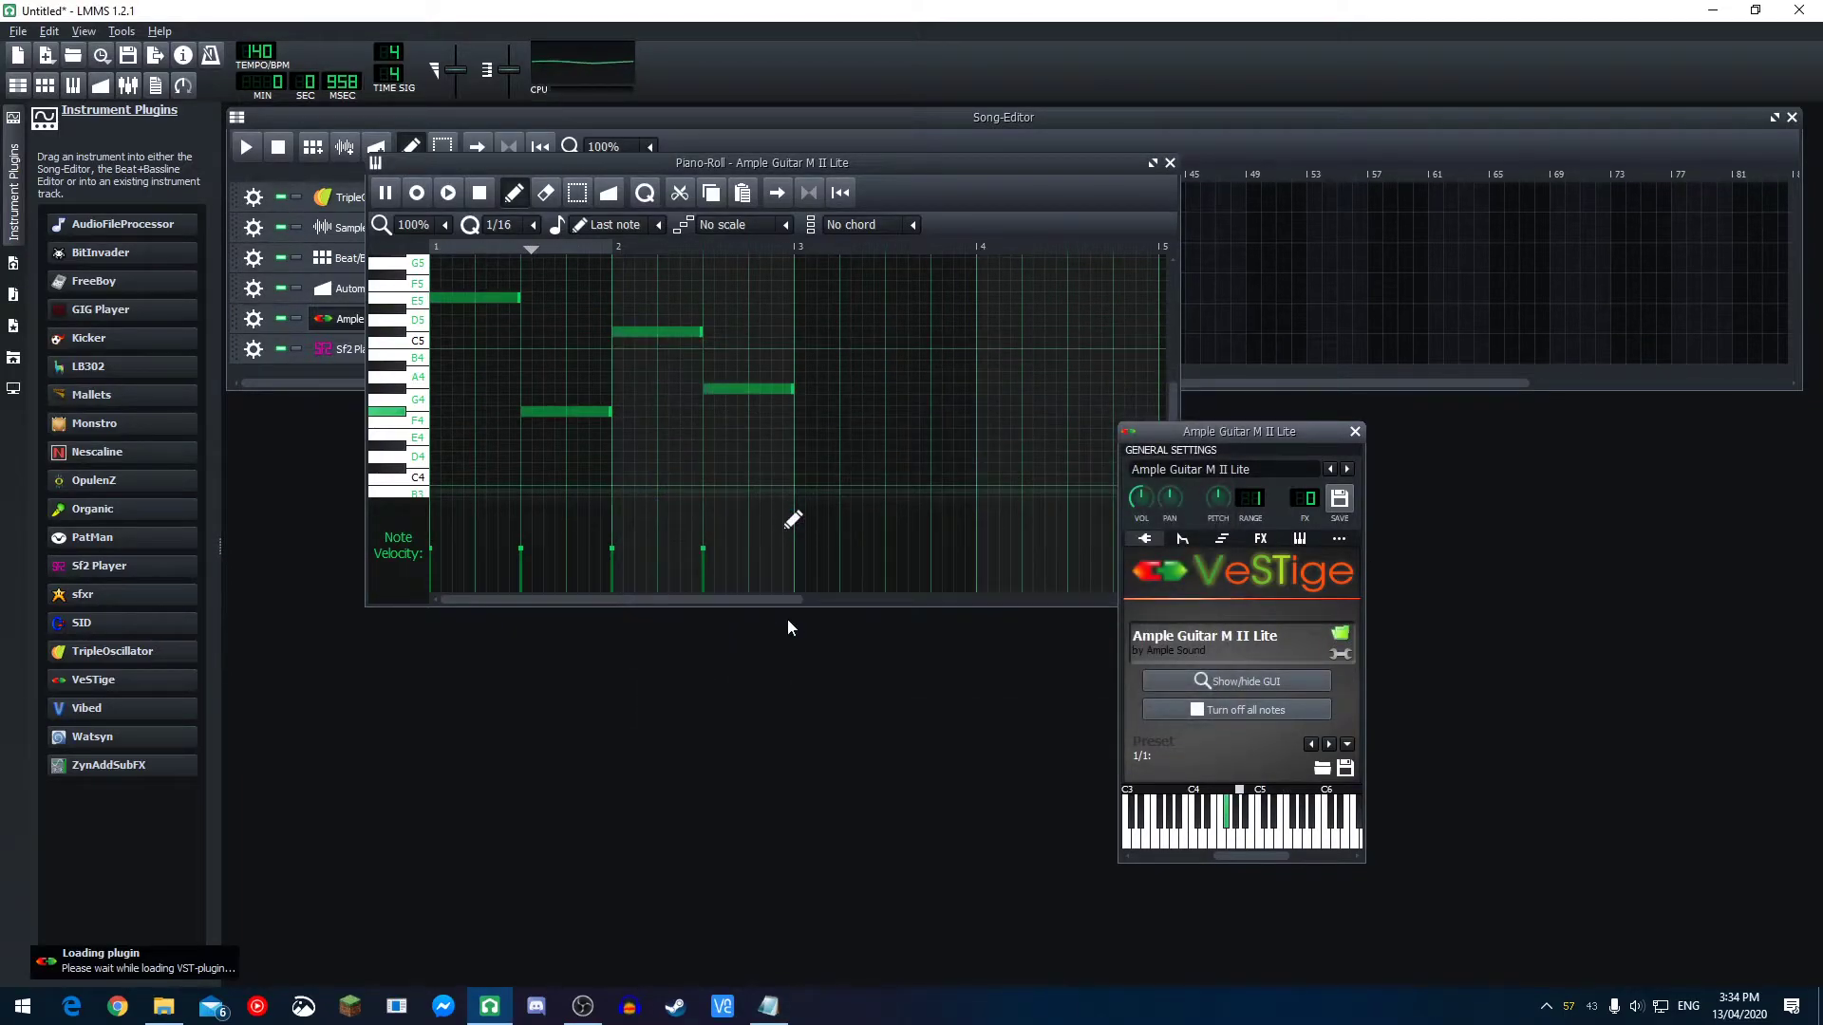
{"action": "left_click_drag", "start_coordinate": [456, 20], "coordinate": [1161, 281]}
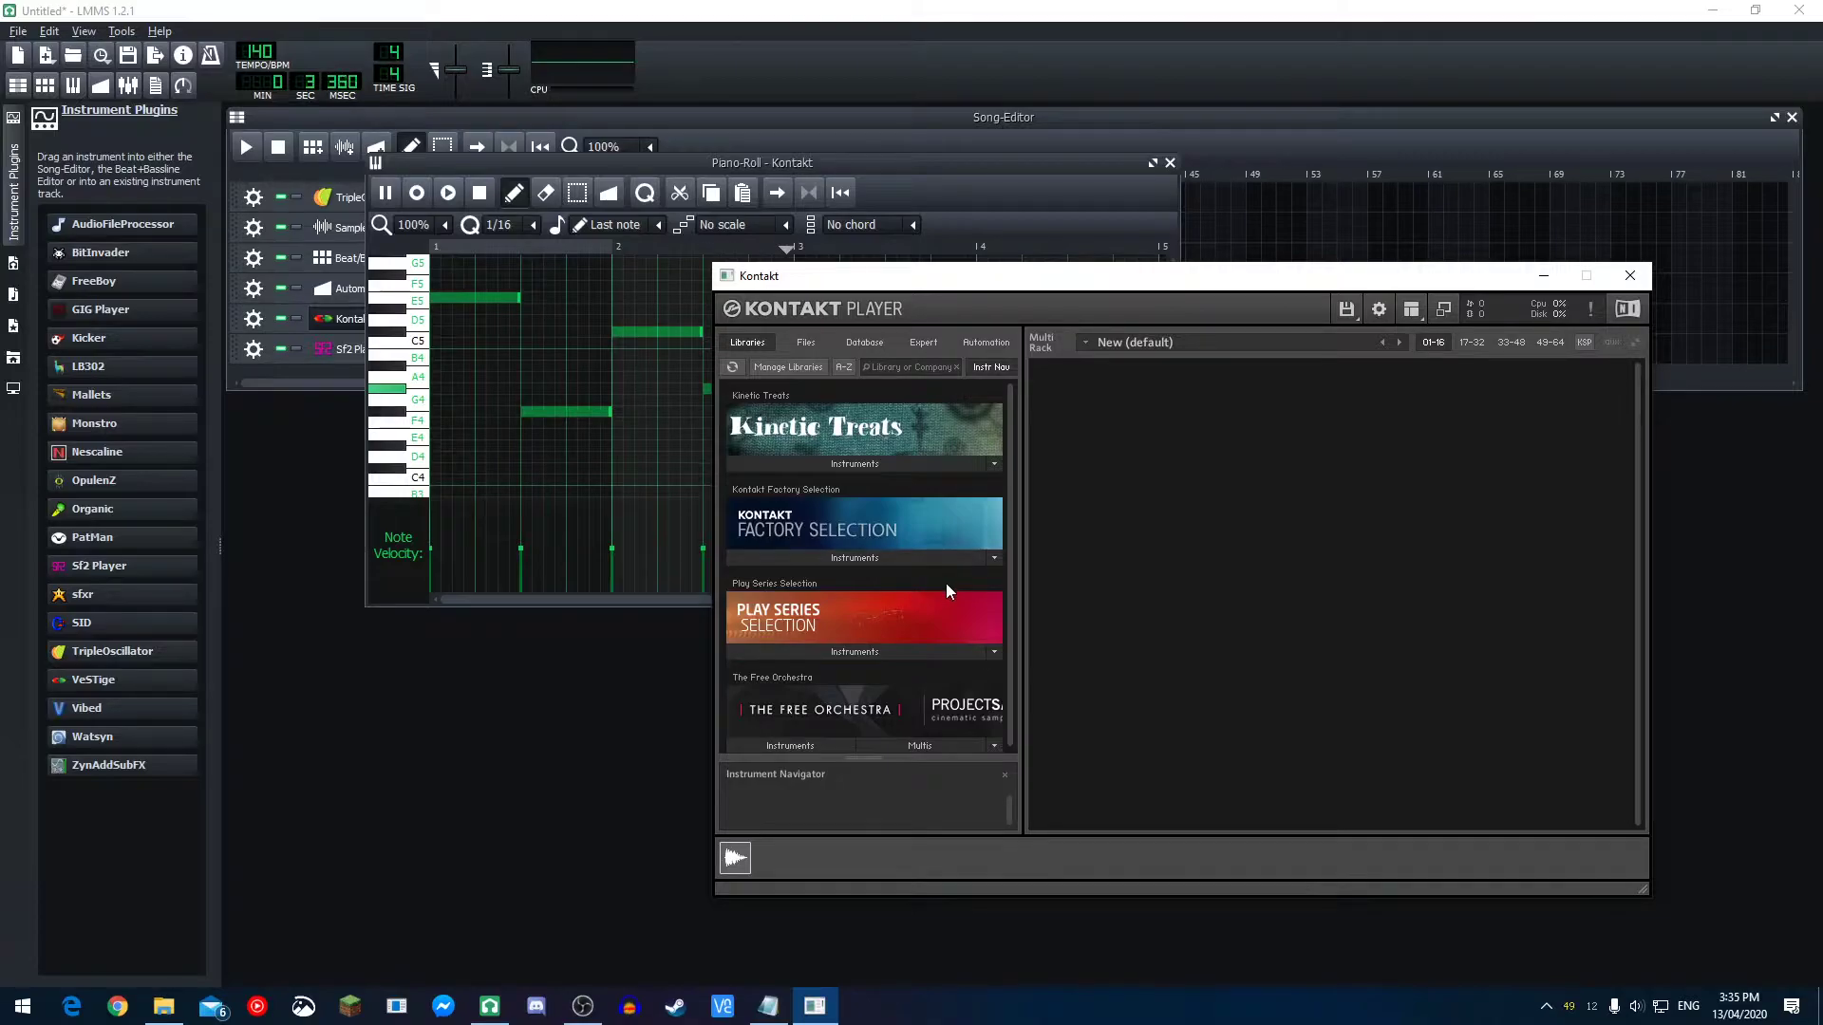
- Load ProjectSAM TFO - Bombastic Basses from The Free Orchestra library and move the Kontakt window away from the piano roll
{"action": "left_click", "coordinate": [793, 744]}
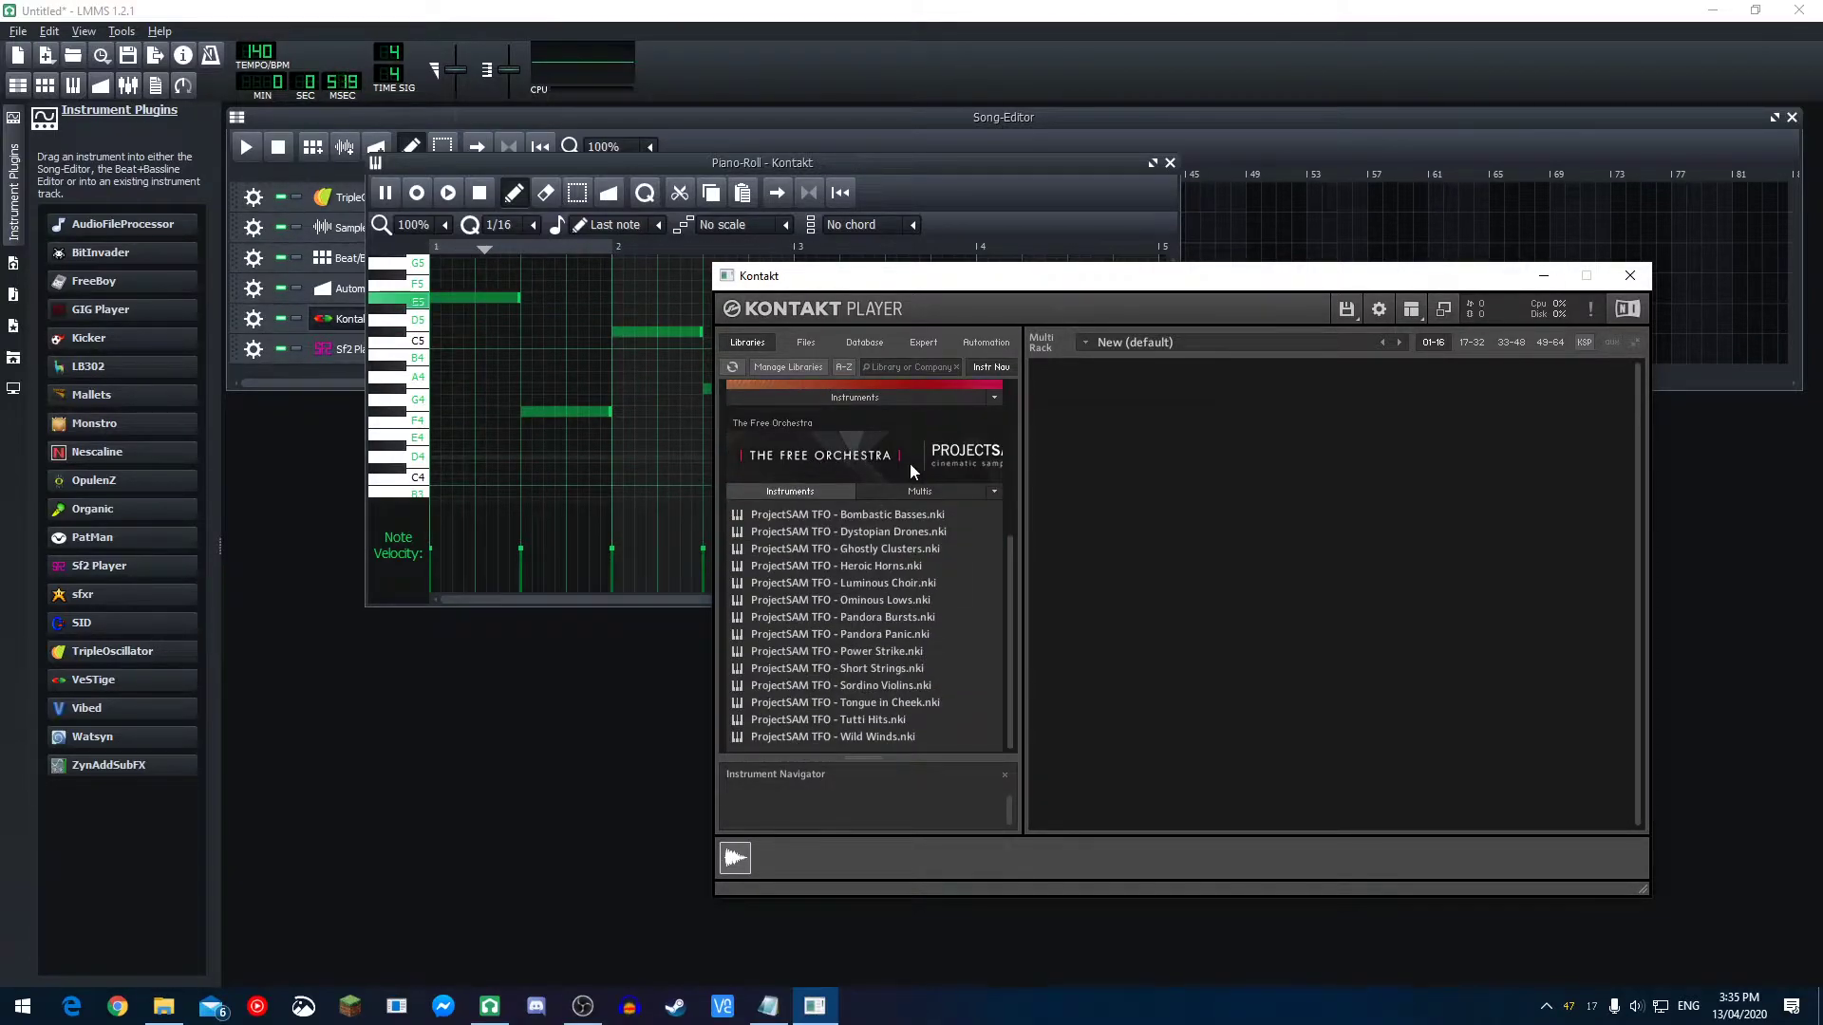
{"action": "double_click", "coordinate": [850, 514]}
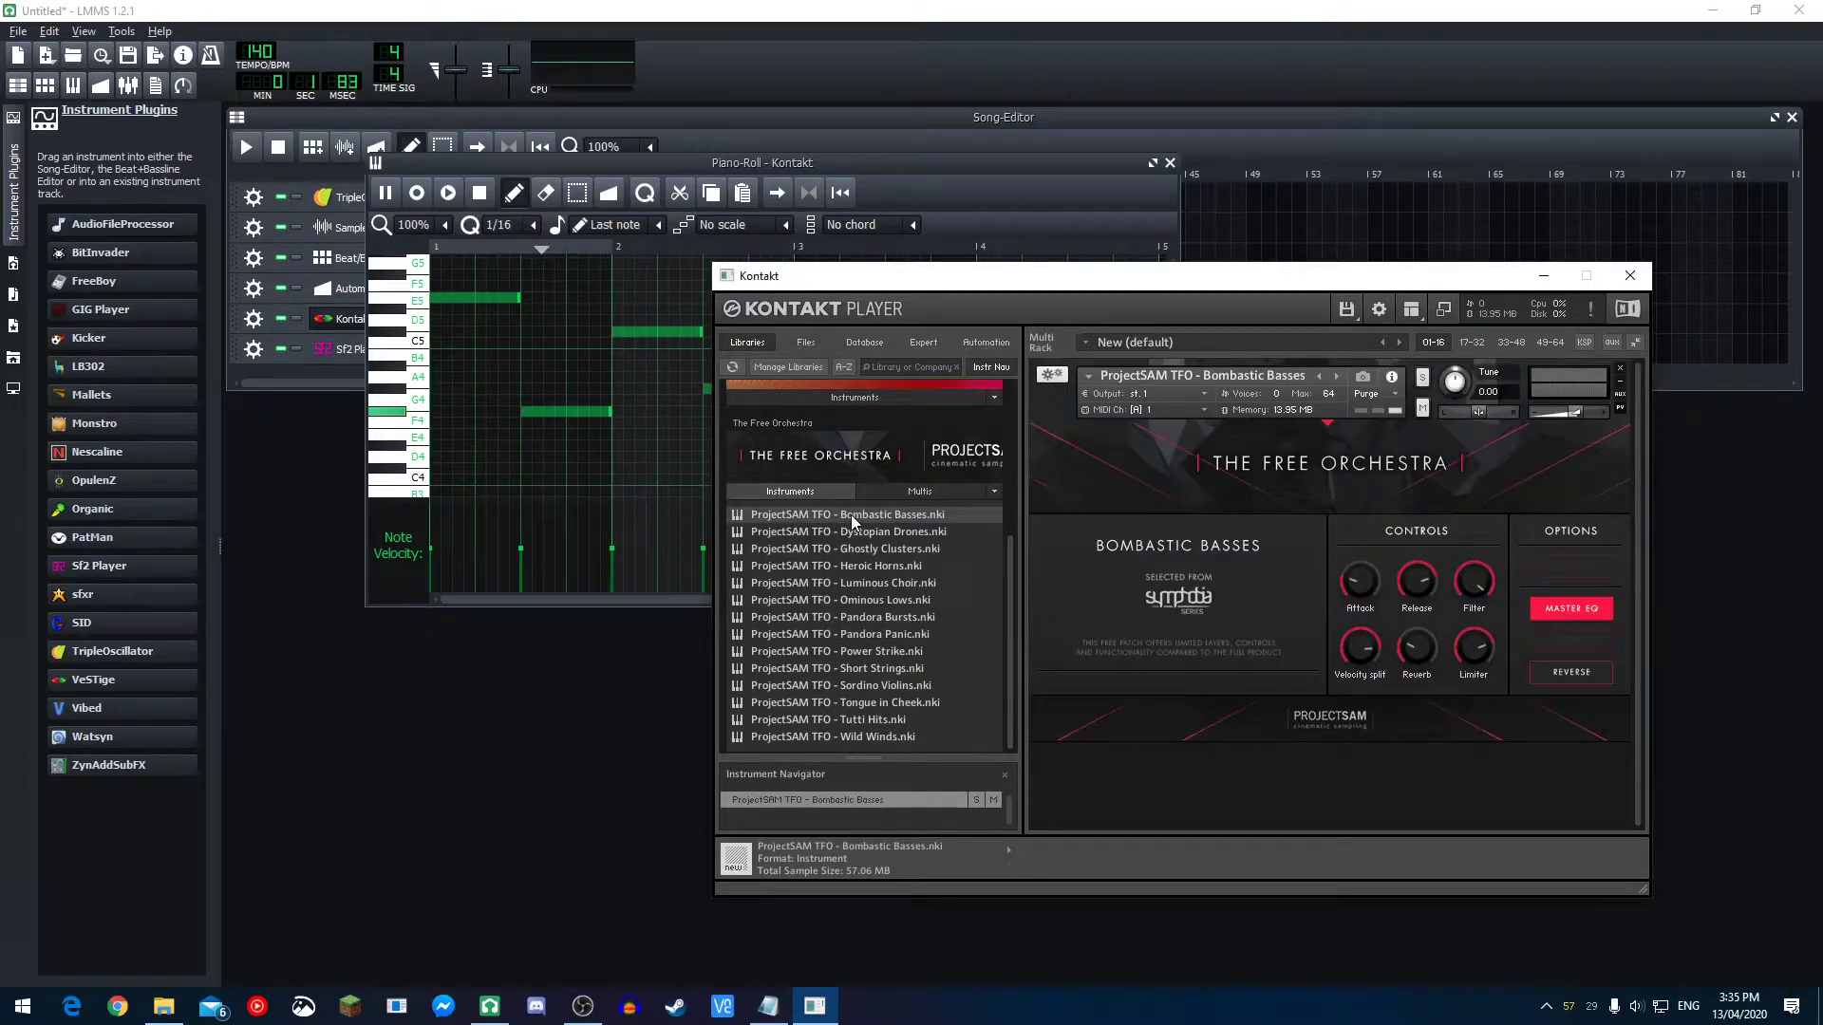
{"action": "left_click_drag", "start_coordinate": [1027, 290], "coordinate": [1172, 363]}
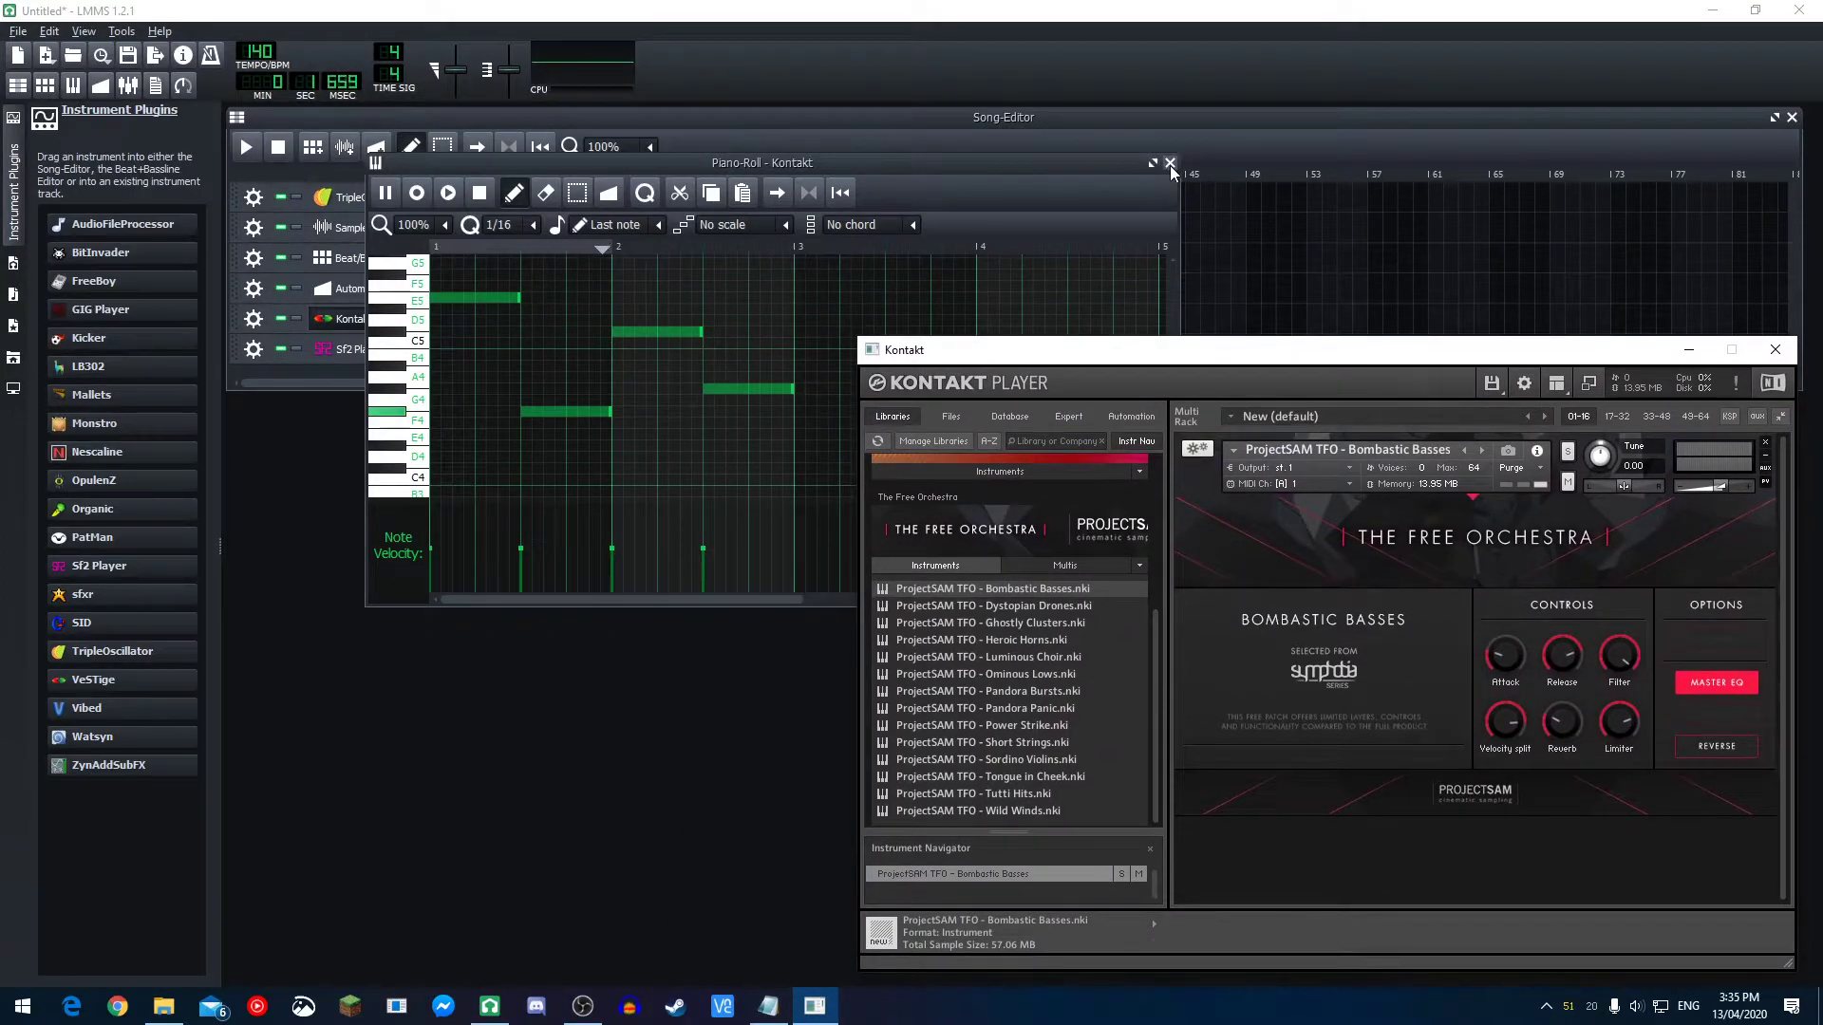
- Reopen the Kontakt pattern in the piano roll, place it below the Song-Editor tracks and start playback
{"action": "left_click", "coordinate": [1169, 163]}
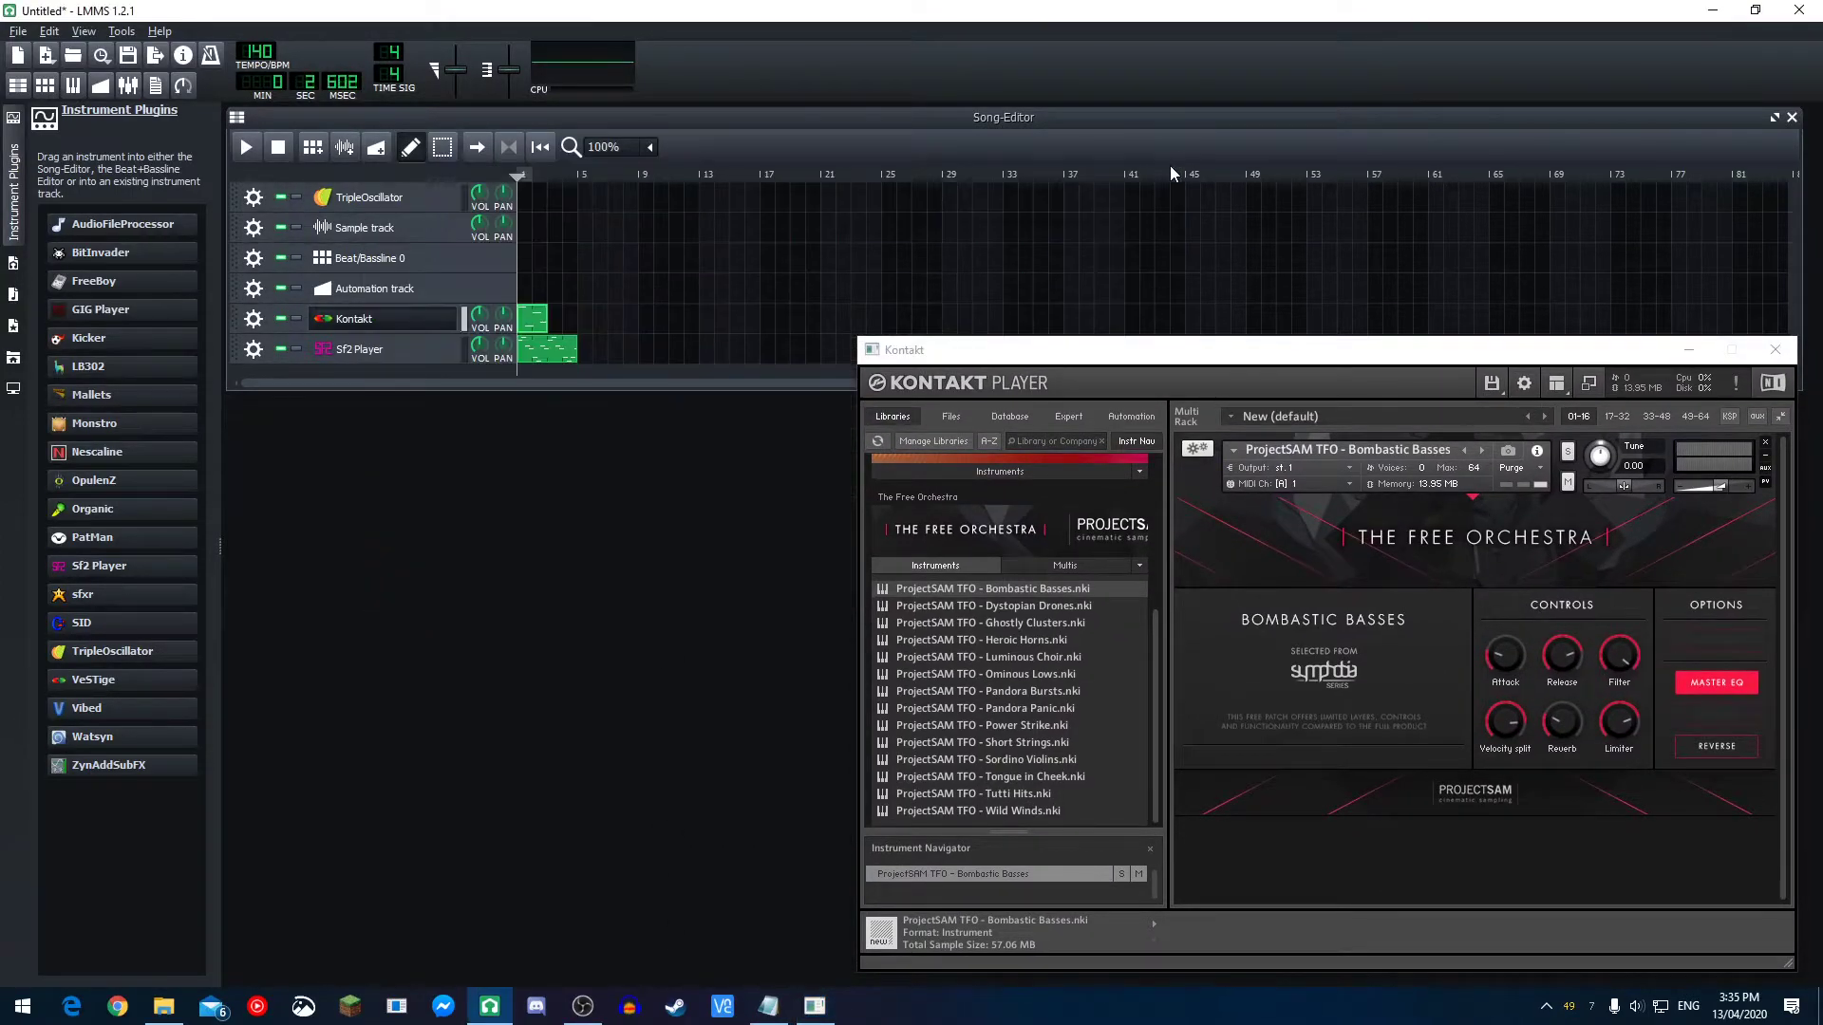
{"action": "left_click", "coordinate": [423, 314]}
{"action": "double_click", "coordinate": [532, 323]}
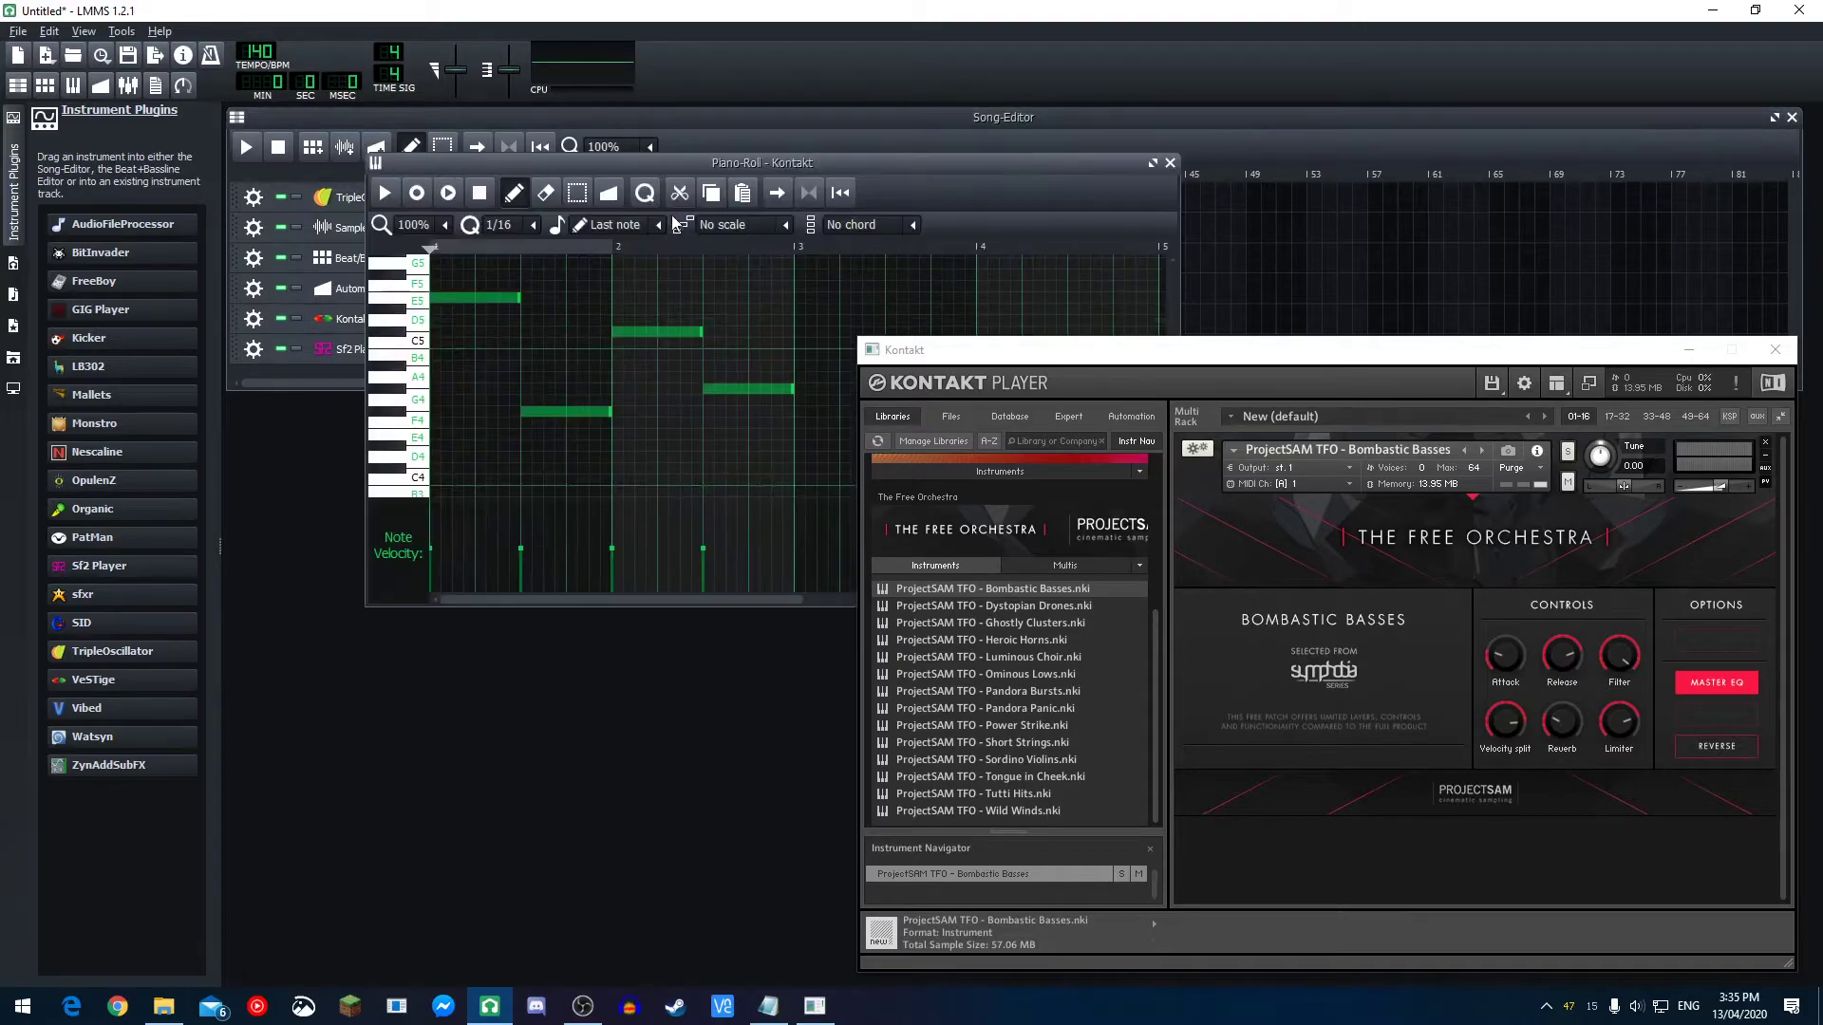
{"action": "left_click_drag", "start_coordinate": [710, 174], "coordinate": [583, 449]}
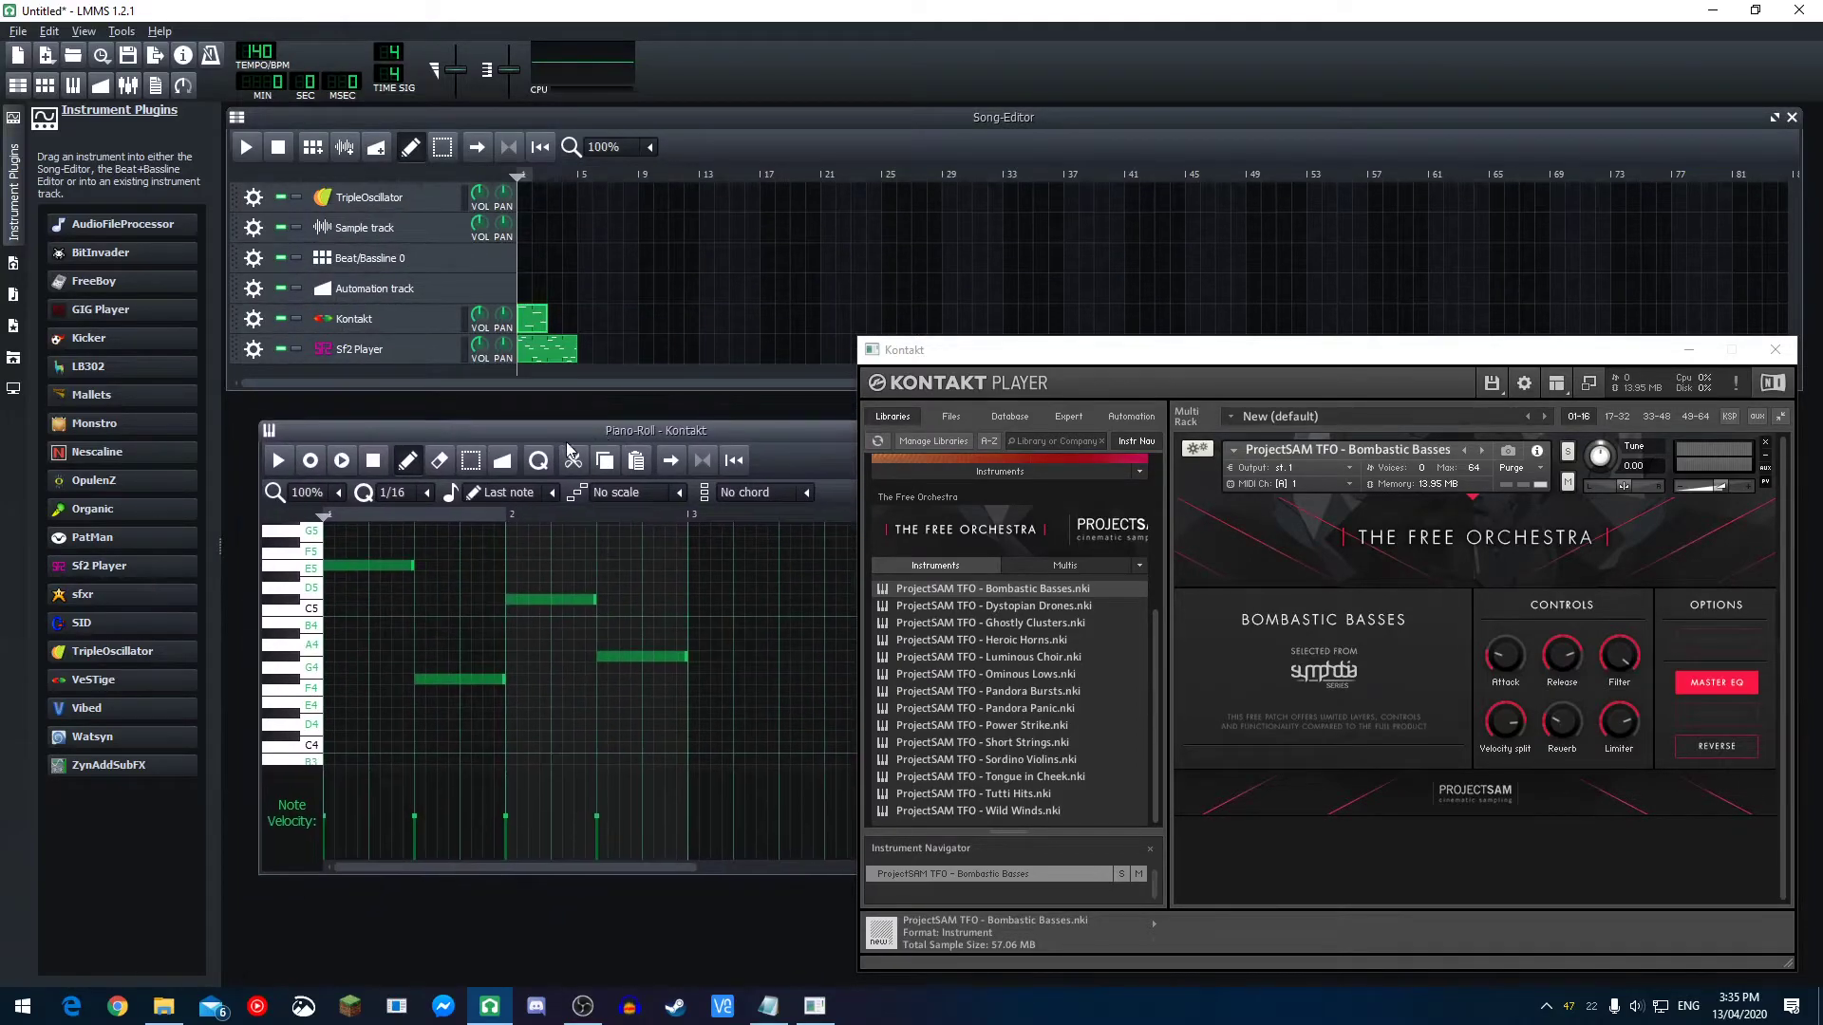
{"action": "left_click", "coordinate": [288, 461]}
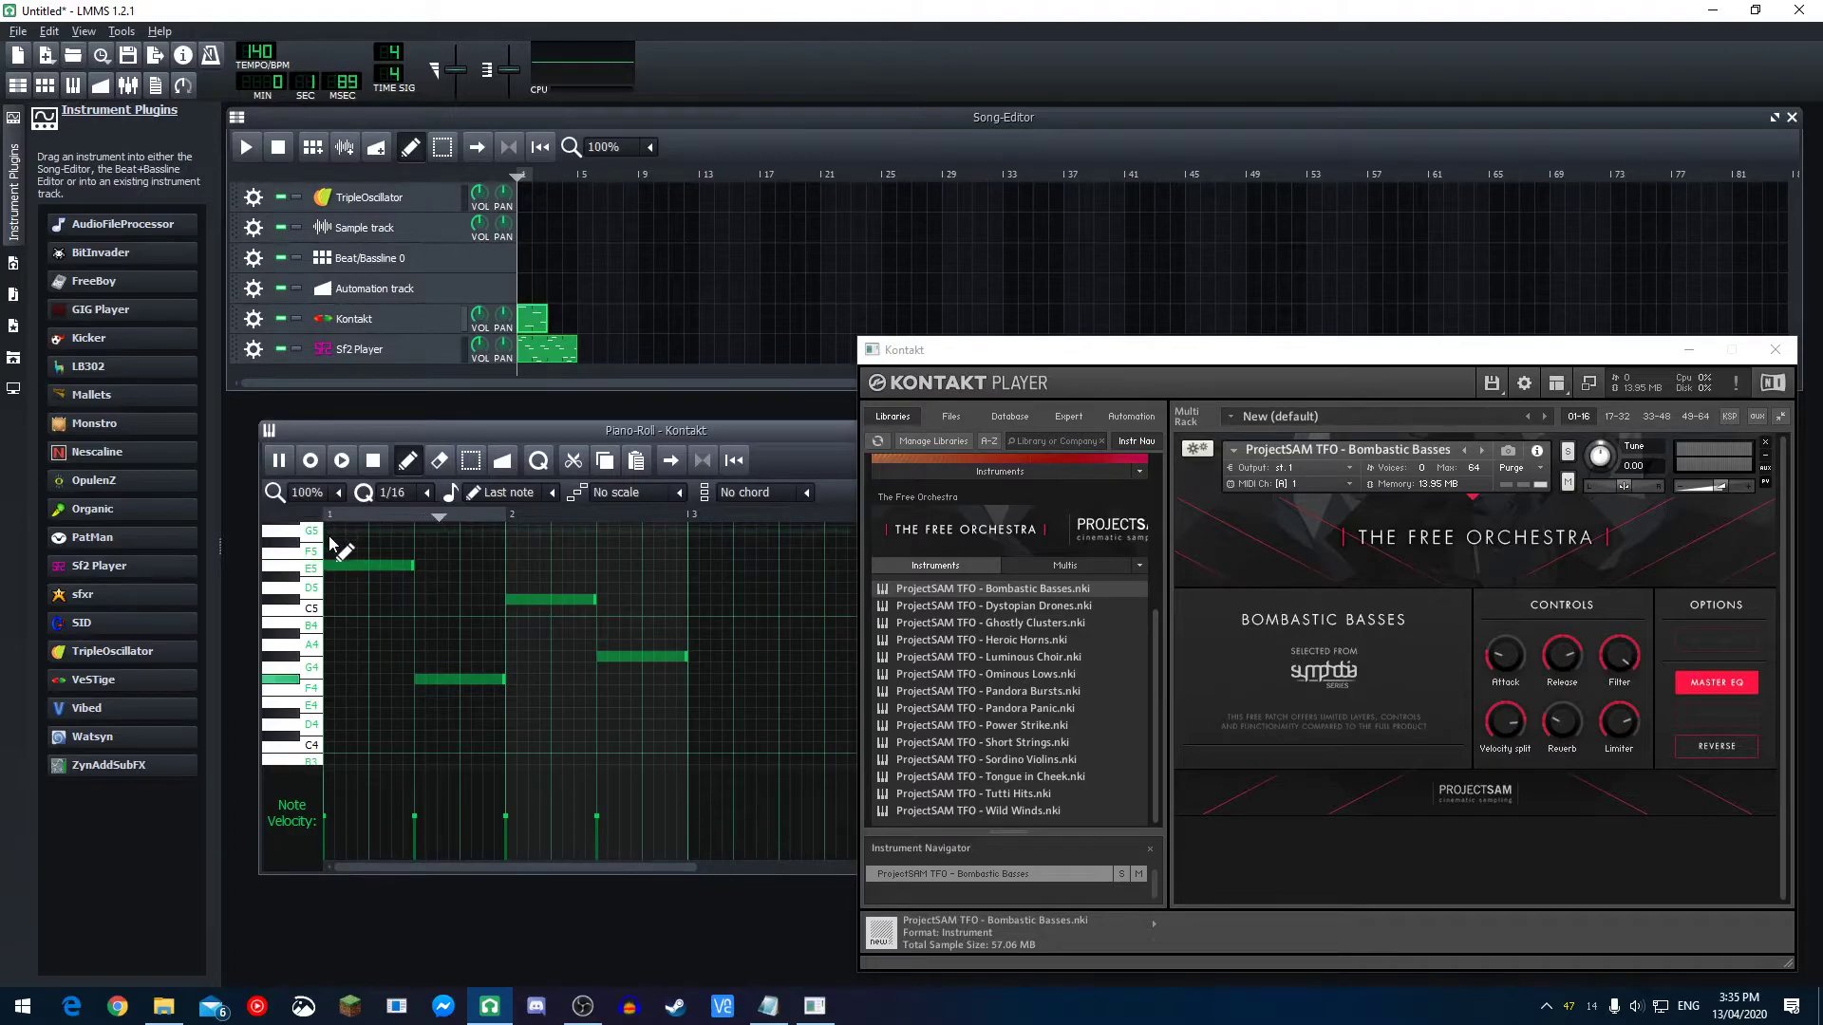
- Select all notes in the Kontakt pattern and transpose them down 16 semitones so the first note sits on C4
{"action": "key", "text": "ctrl+a"}
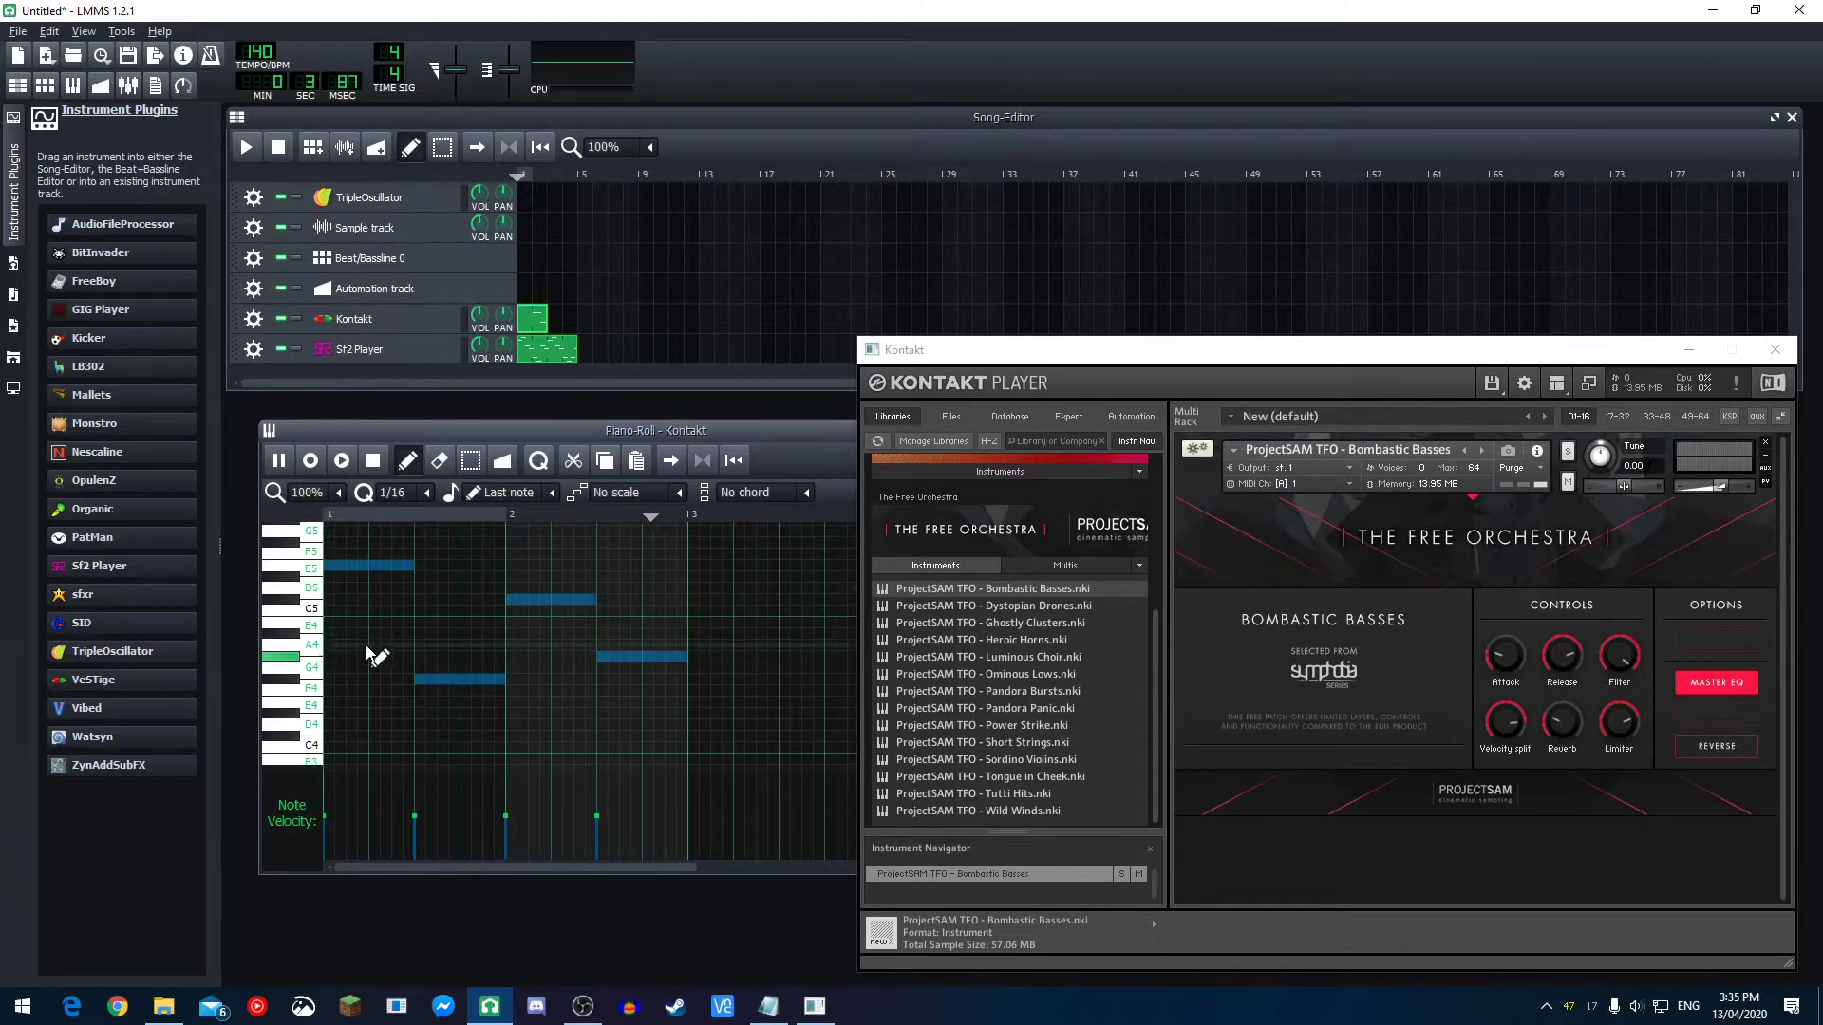
{"action": "scroll", "coordinate": [375, 670], "scroll_direction": "up", "scroll_amount": 3}
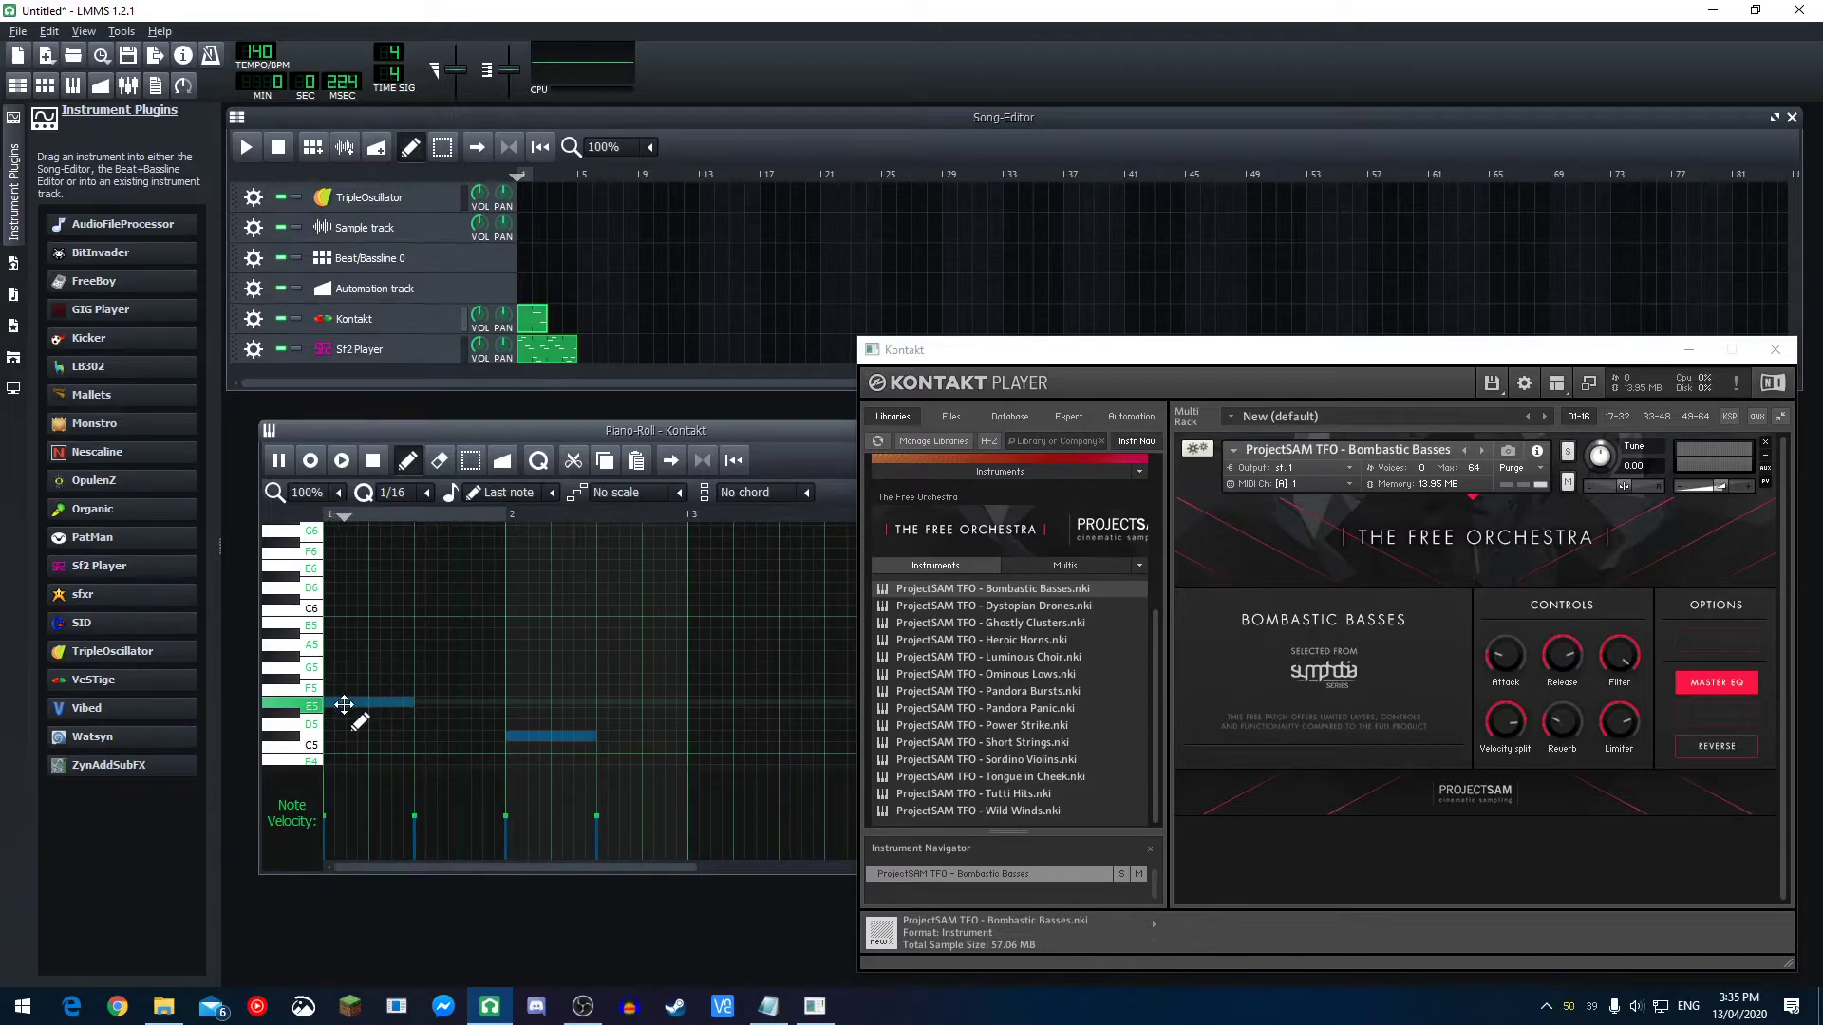
{"action": "scroll", "coordinate": [316, 634], "scroll_direction": "up", "scroll_amount": 1}
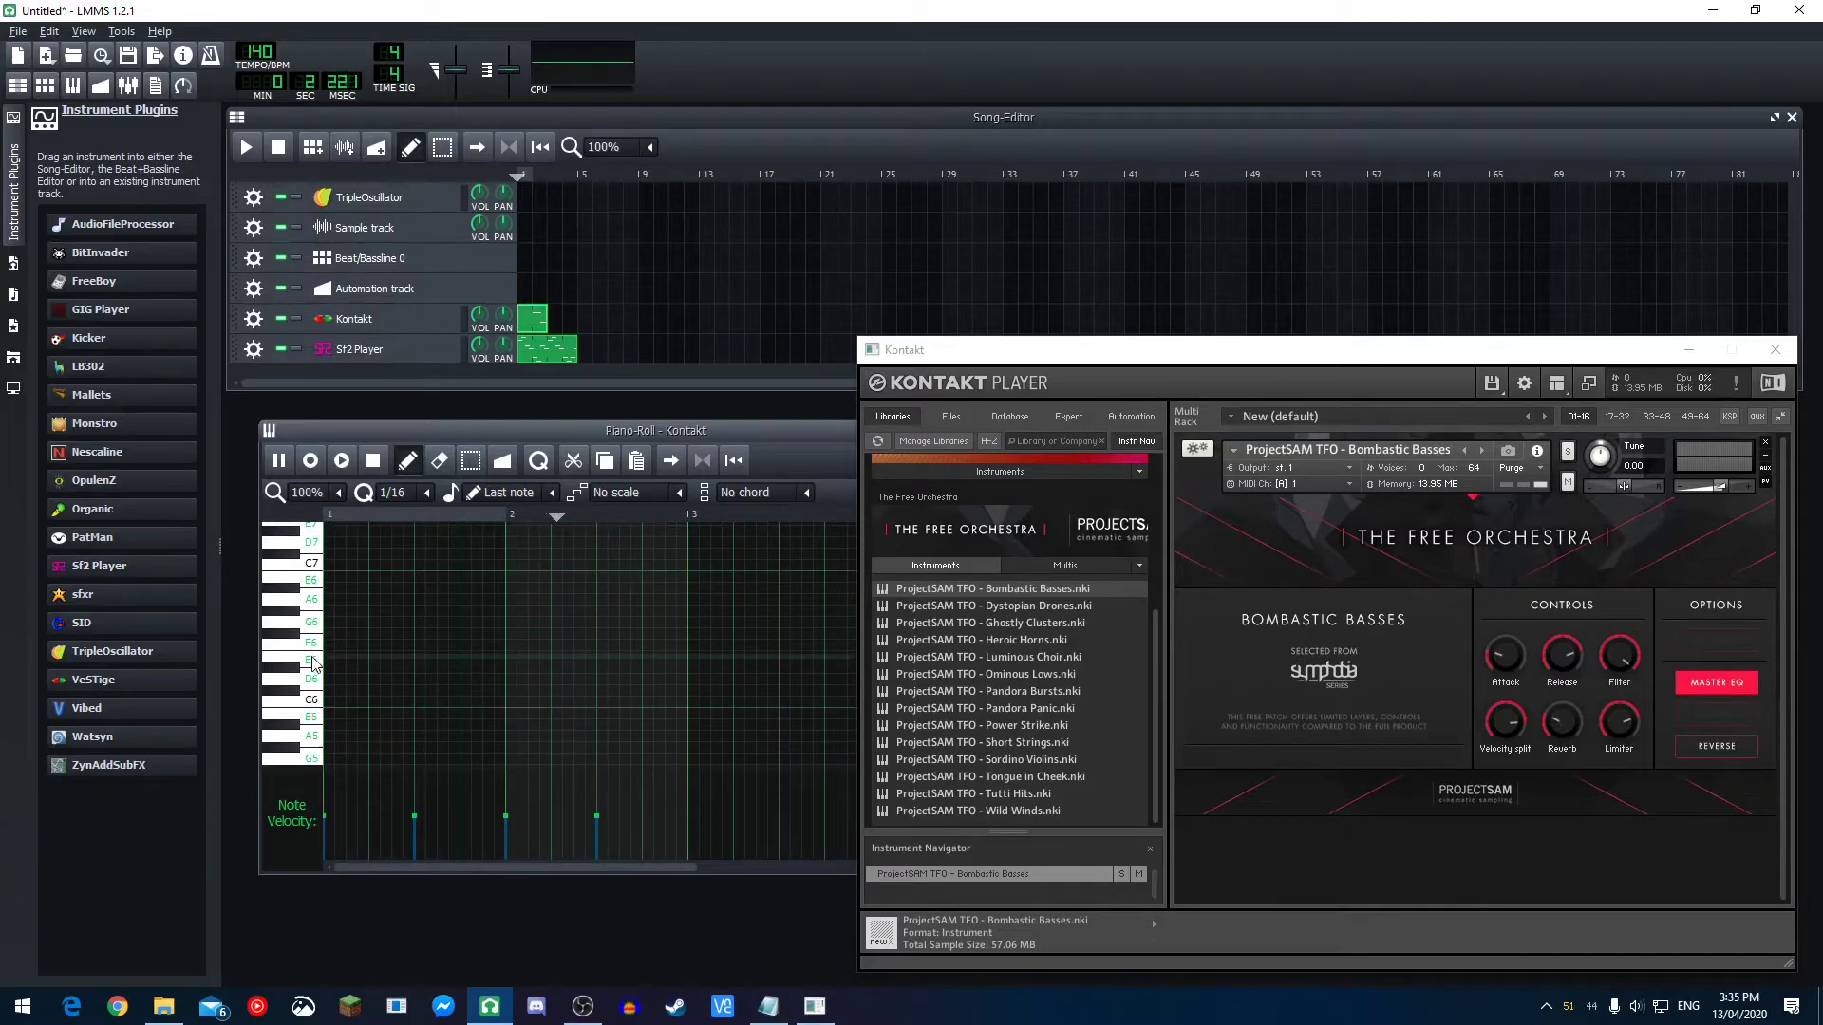
{"action": "scroll", "coordinate": [313, 691], "scroll_direction": "down", "scroll_amount": 4}
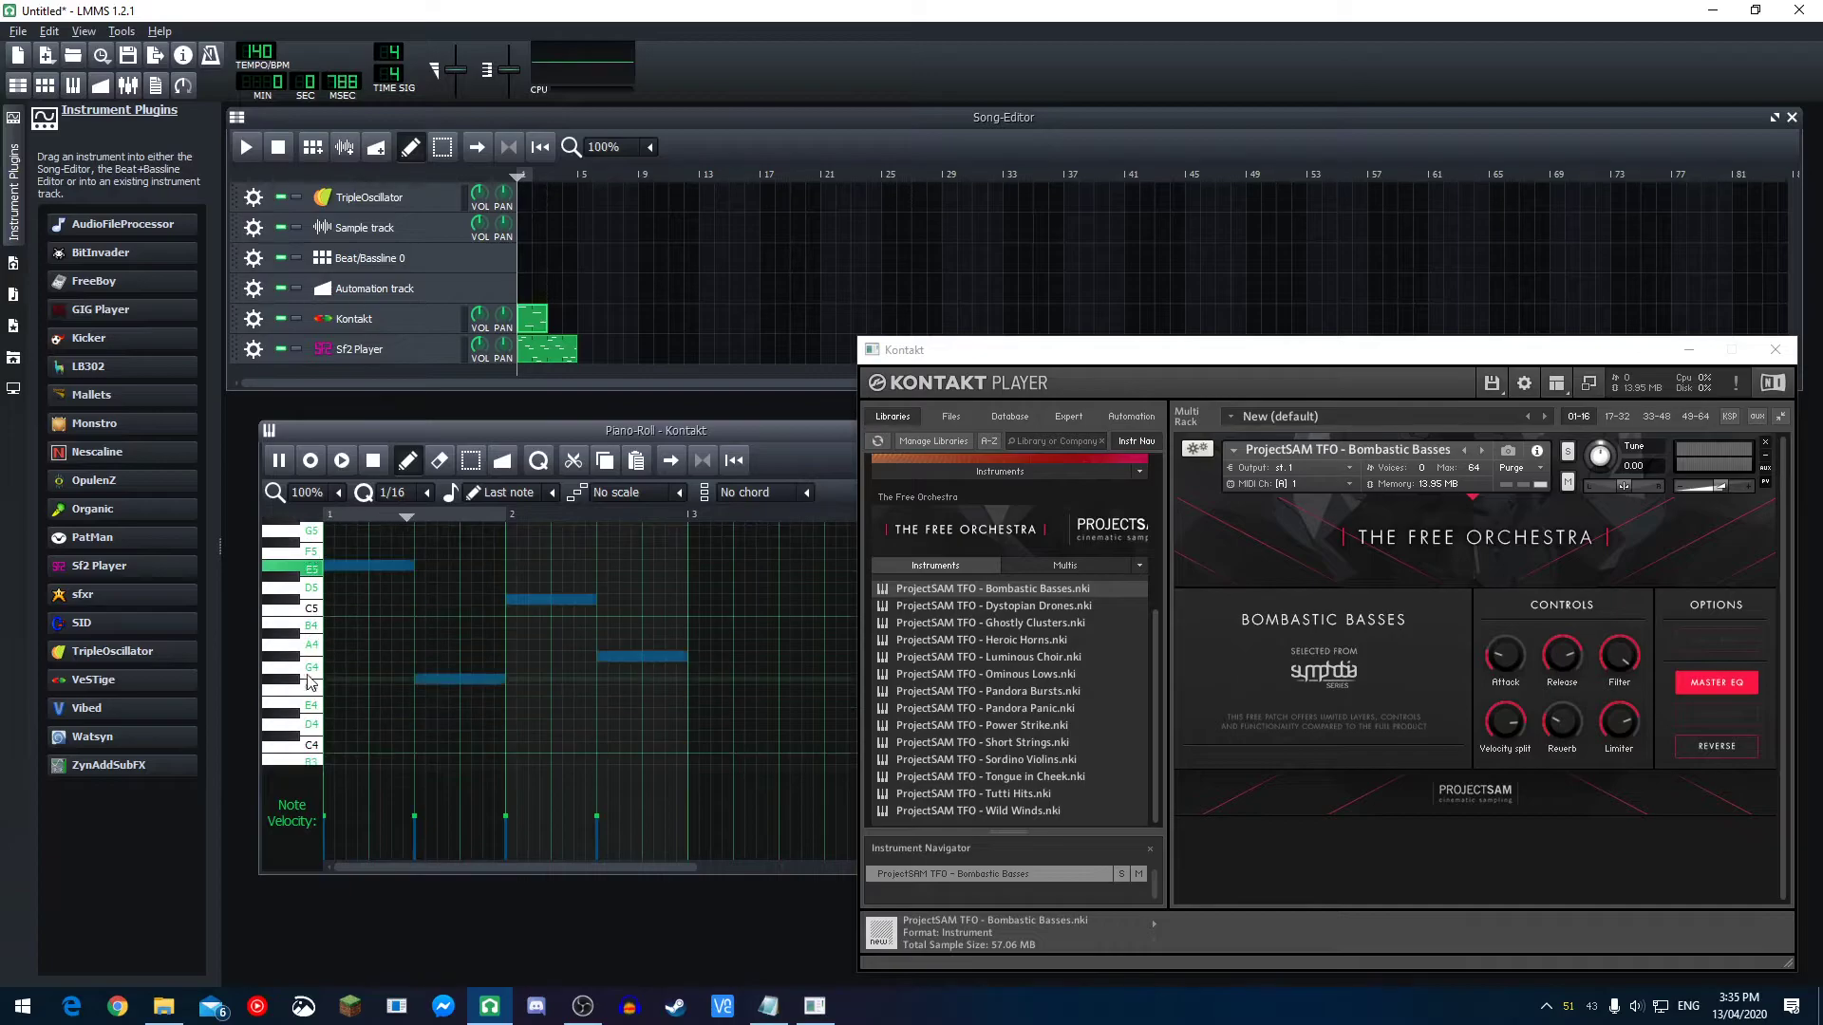
{"action": "scroll", "coordinate": [314, 655], "scroll_direction": "up", "scroll_amount": 5}
{"action": "scroll", "coordinate": [314, 655], "scroll_direction": "down", "scroll_amount": 4}
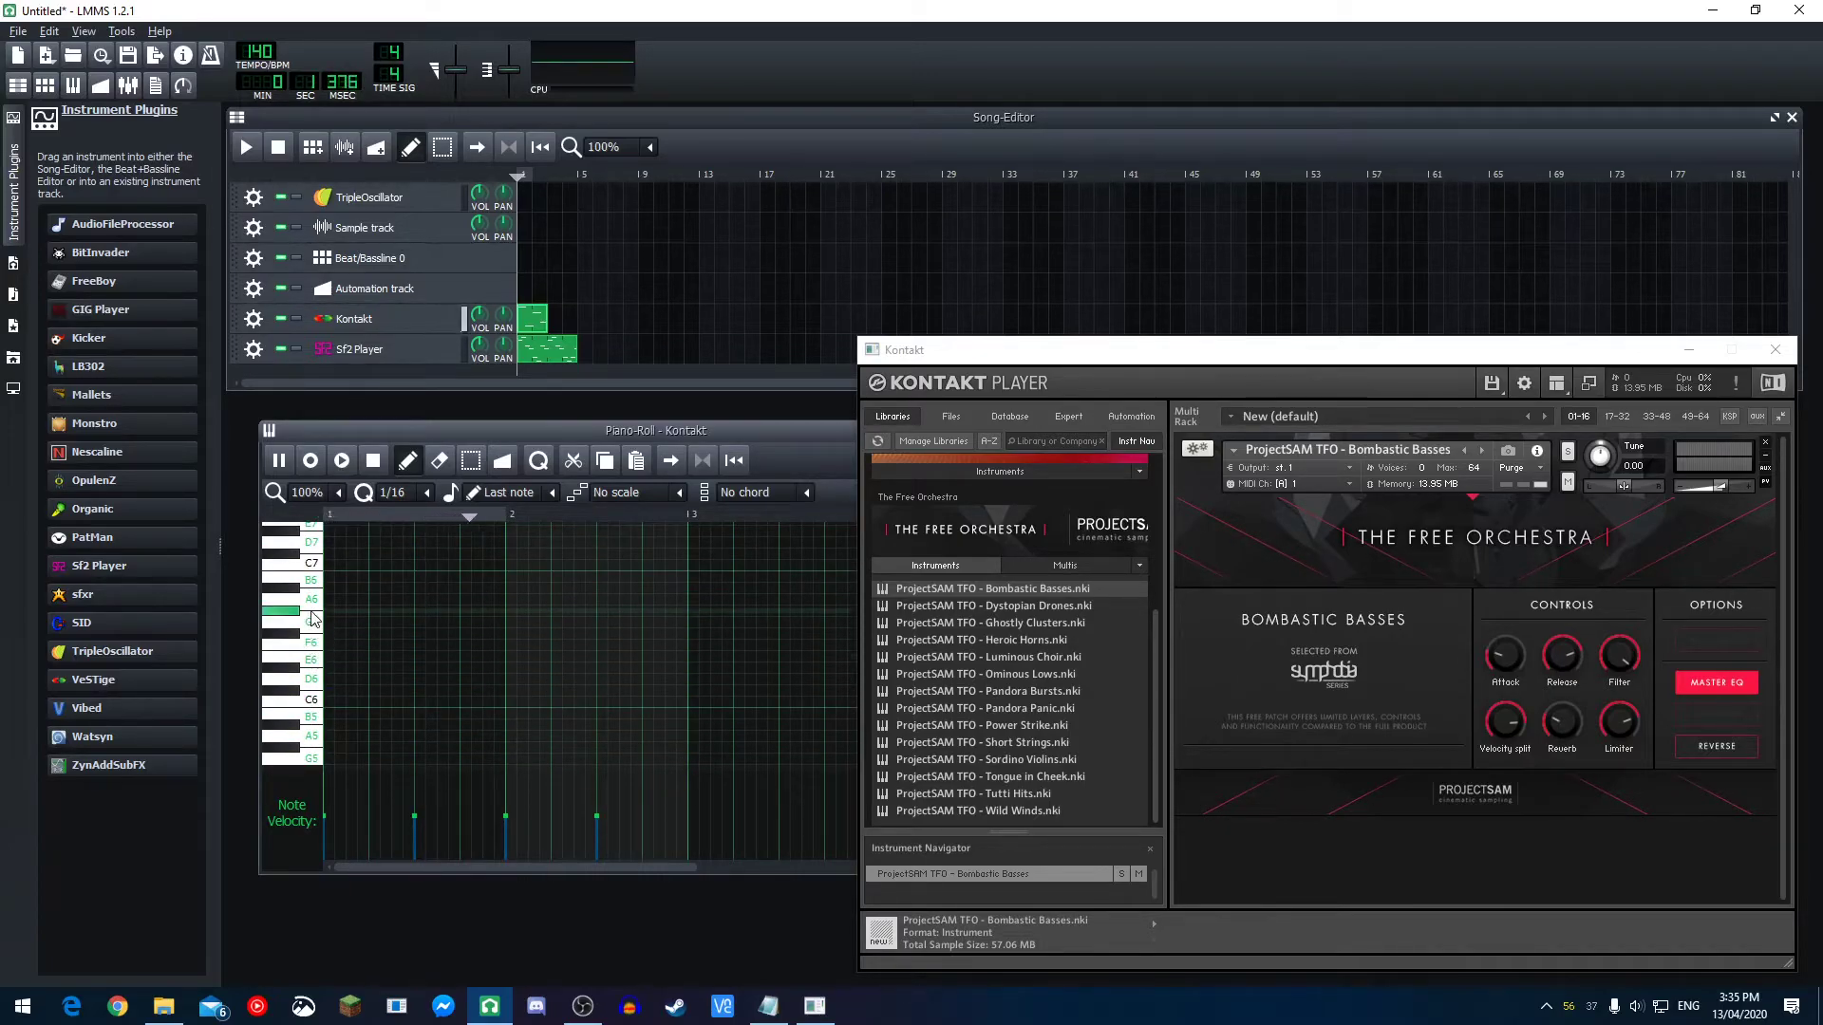
{"action": "scroll", "coordinate": [310, 608], "scroll_direction": "down", "scroll_amount": 4}
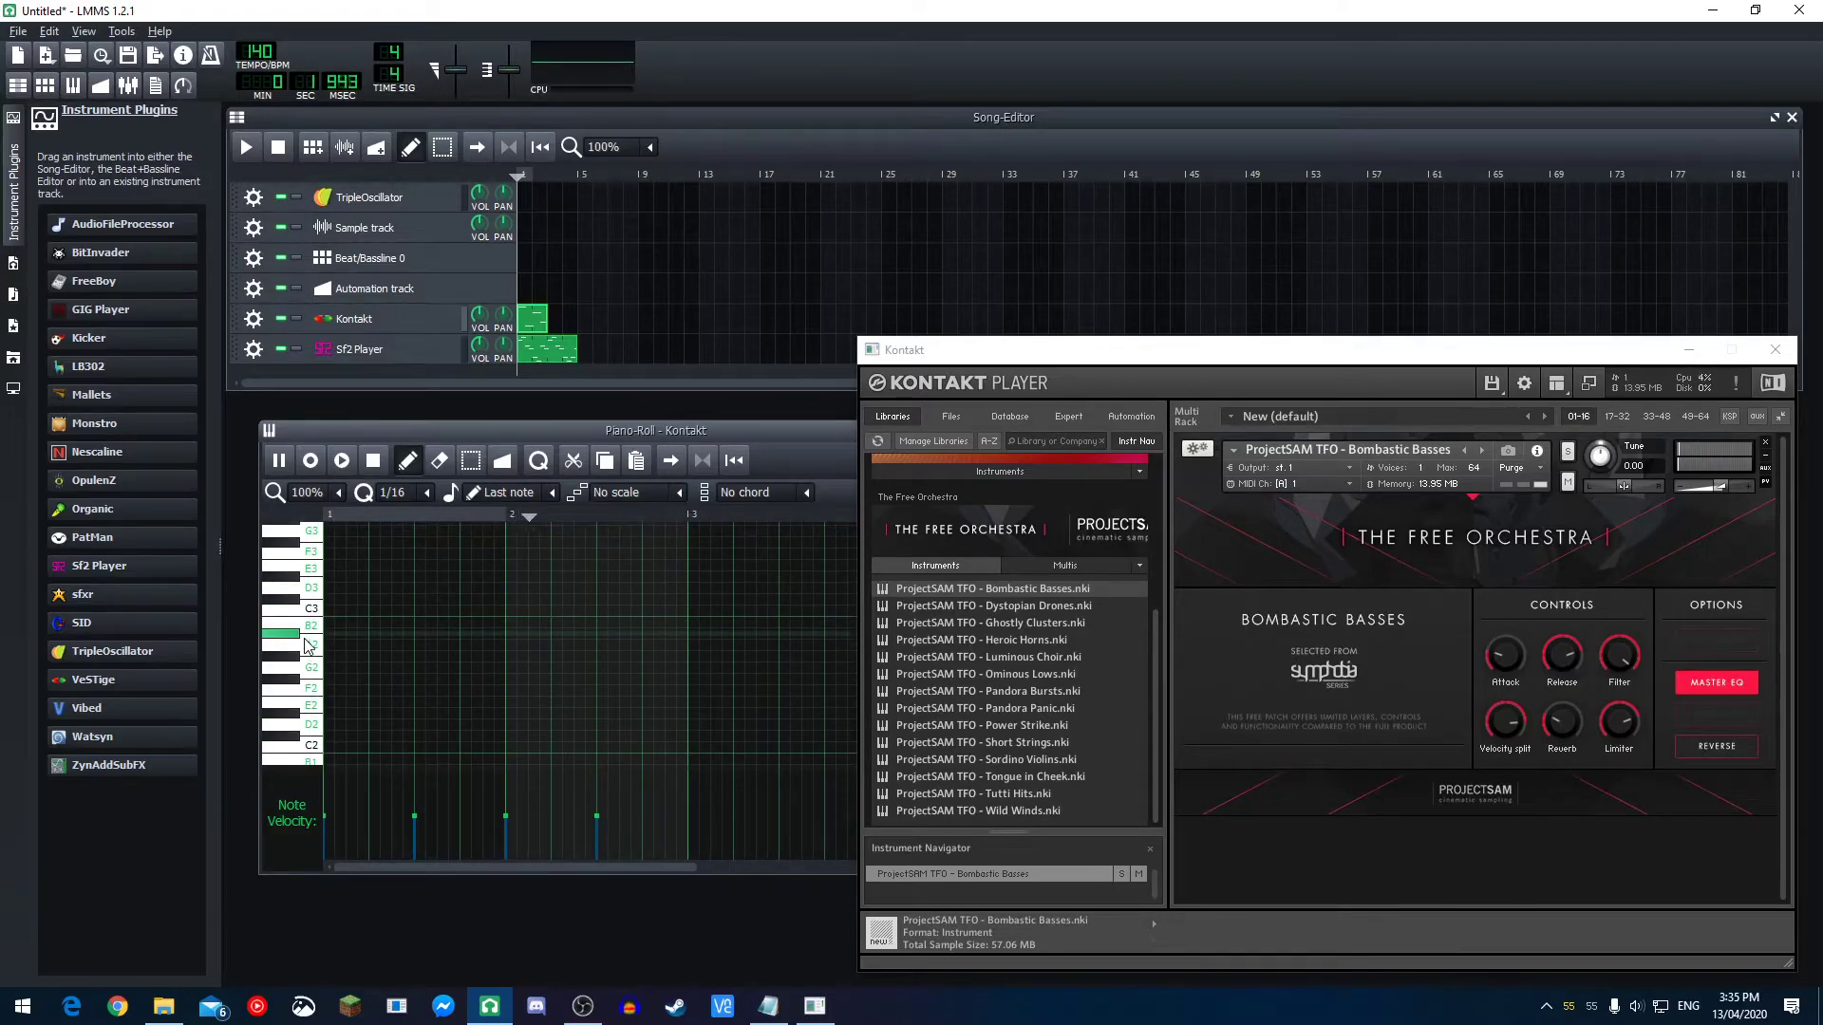
{"action": "scroll", "coordinate": [313, 645], "scroll_direction": "up", "scroll_amount": 6}
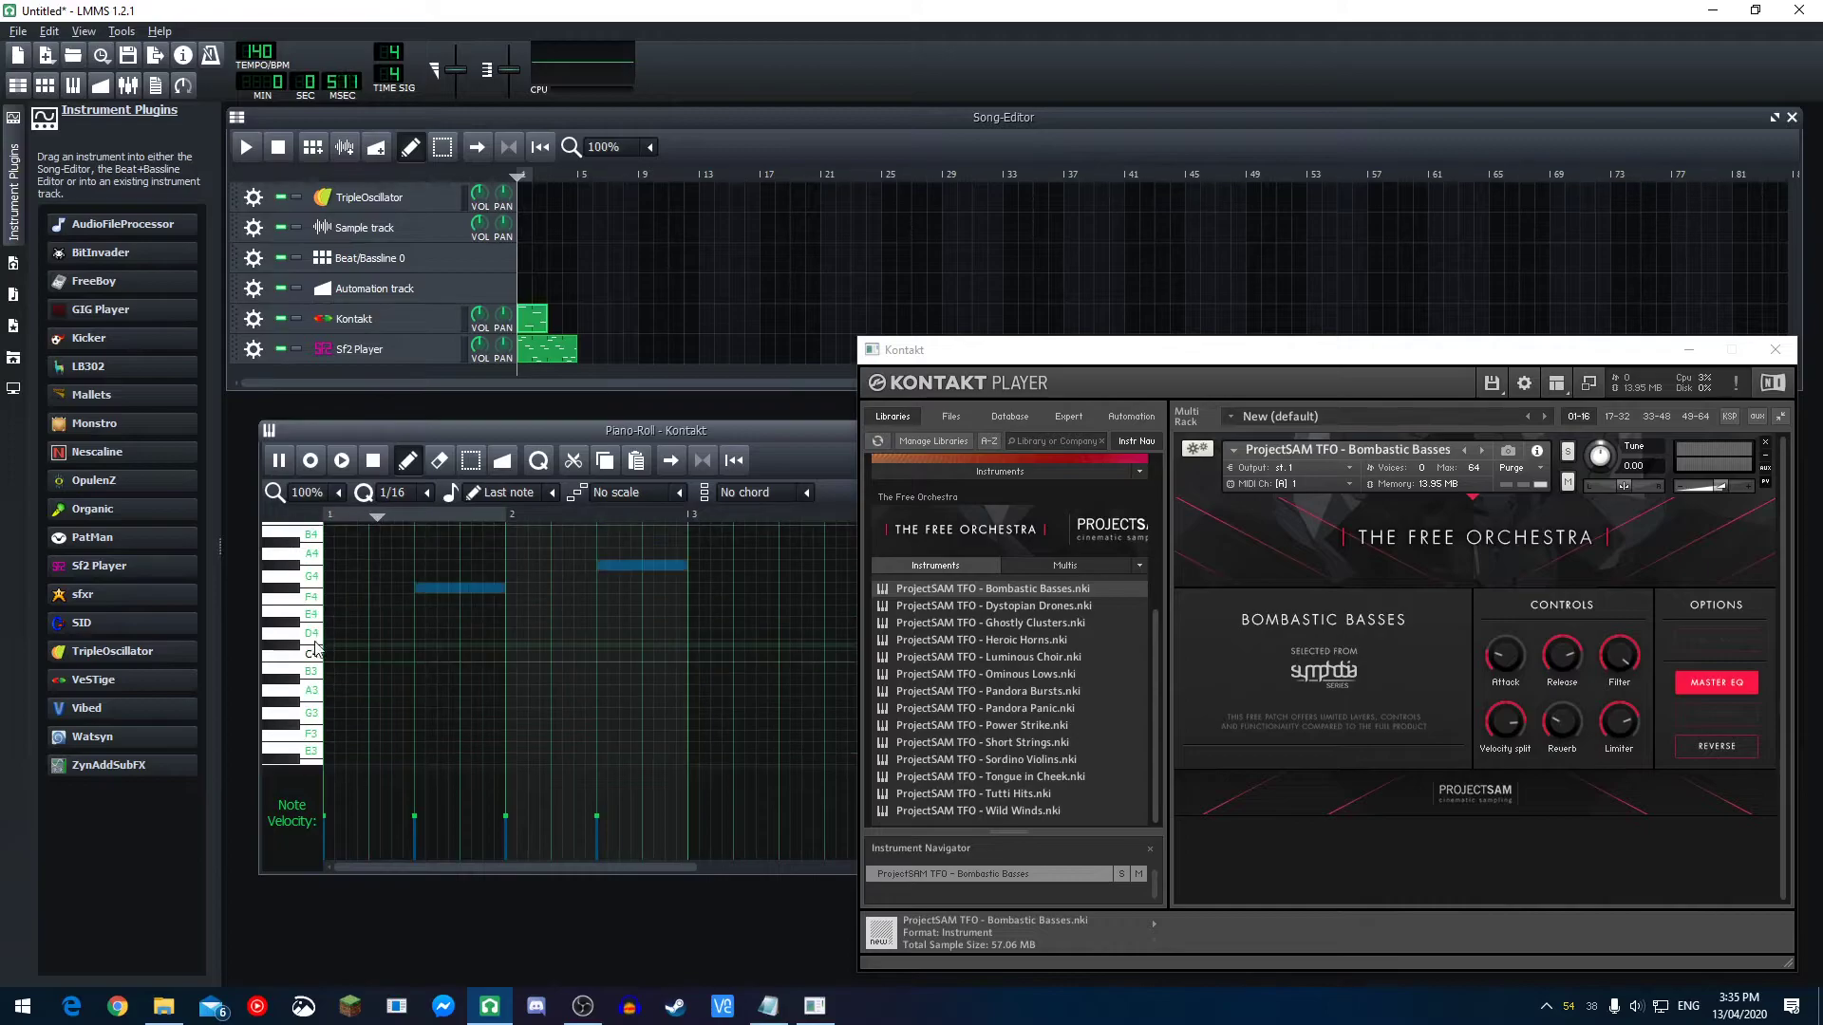
{"action": "left_click_drag", "start_coordinate": [341, 662], "coordinate": [334, 747]}
{"action": "scroll", "coordinate": [331, 679], "scroll_direction": "down", "scroll_amount": 2}
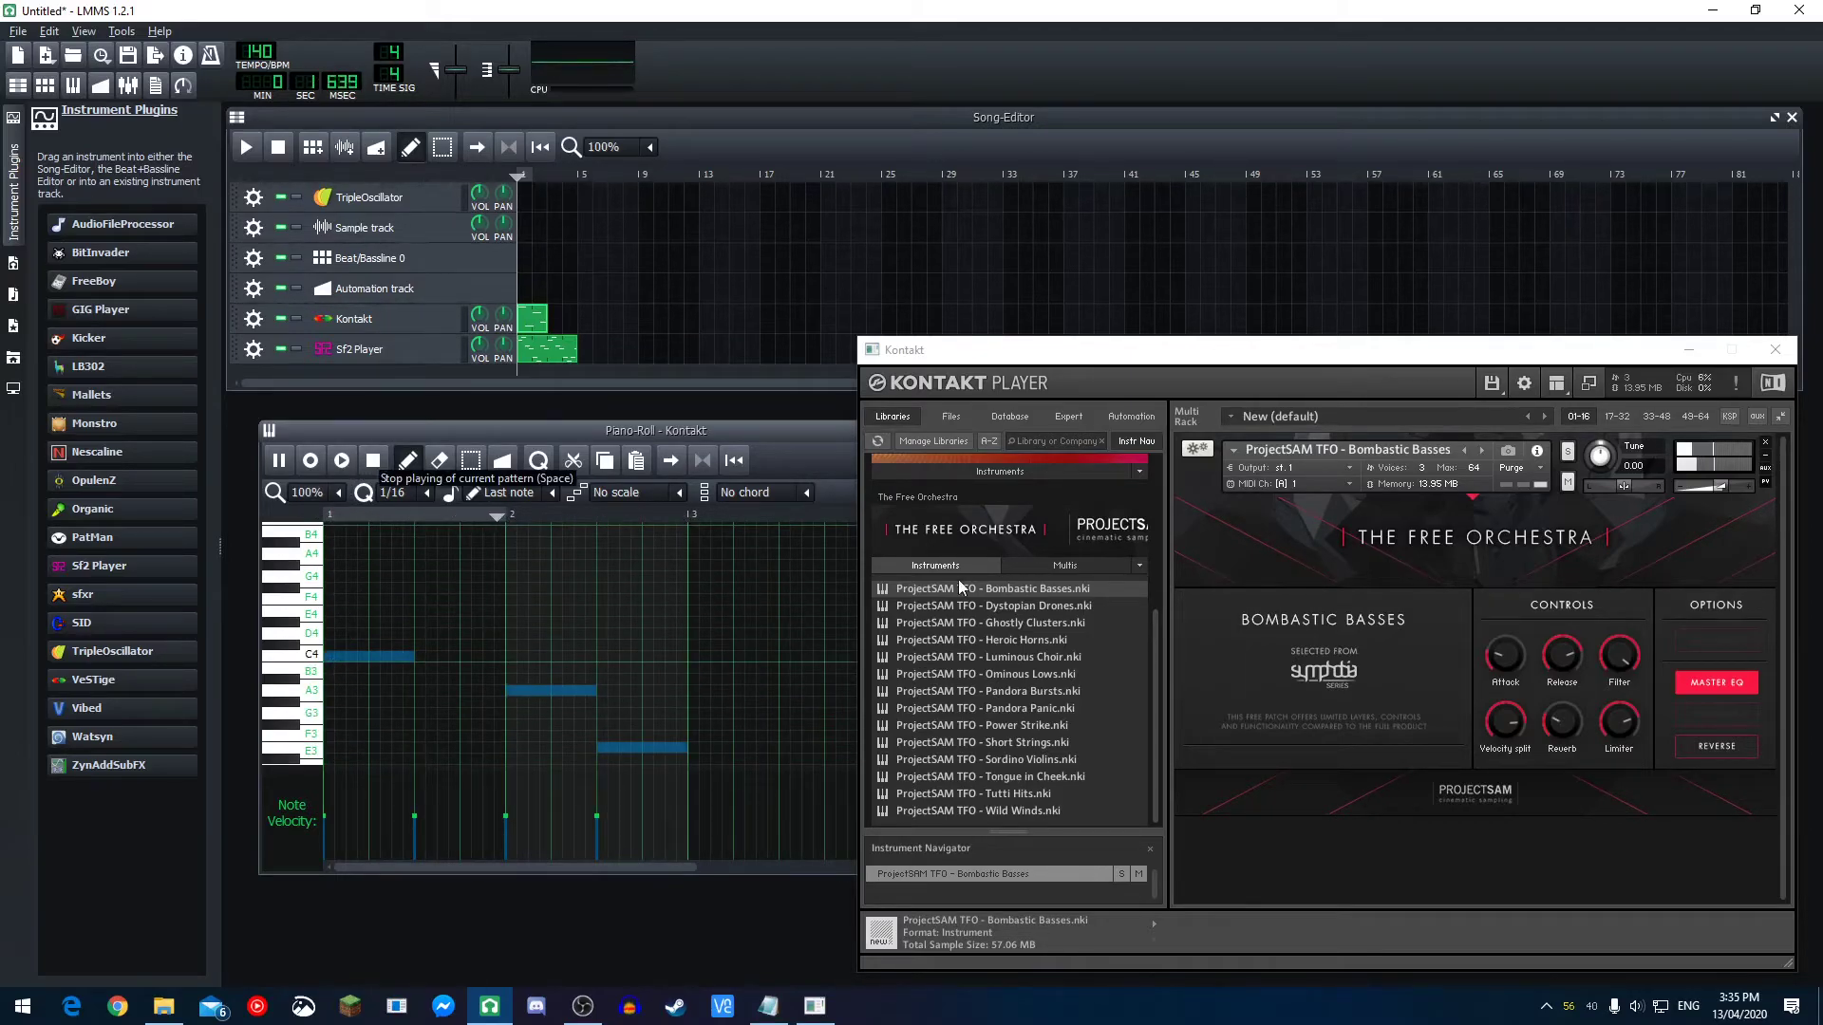
- Remove the Bombastic Basses instrument from Kontakt and load ProjectSAM TFO - Dystopian Drones
{"action": "left_click", "coordinate": [1767, 448]}
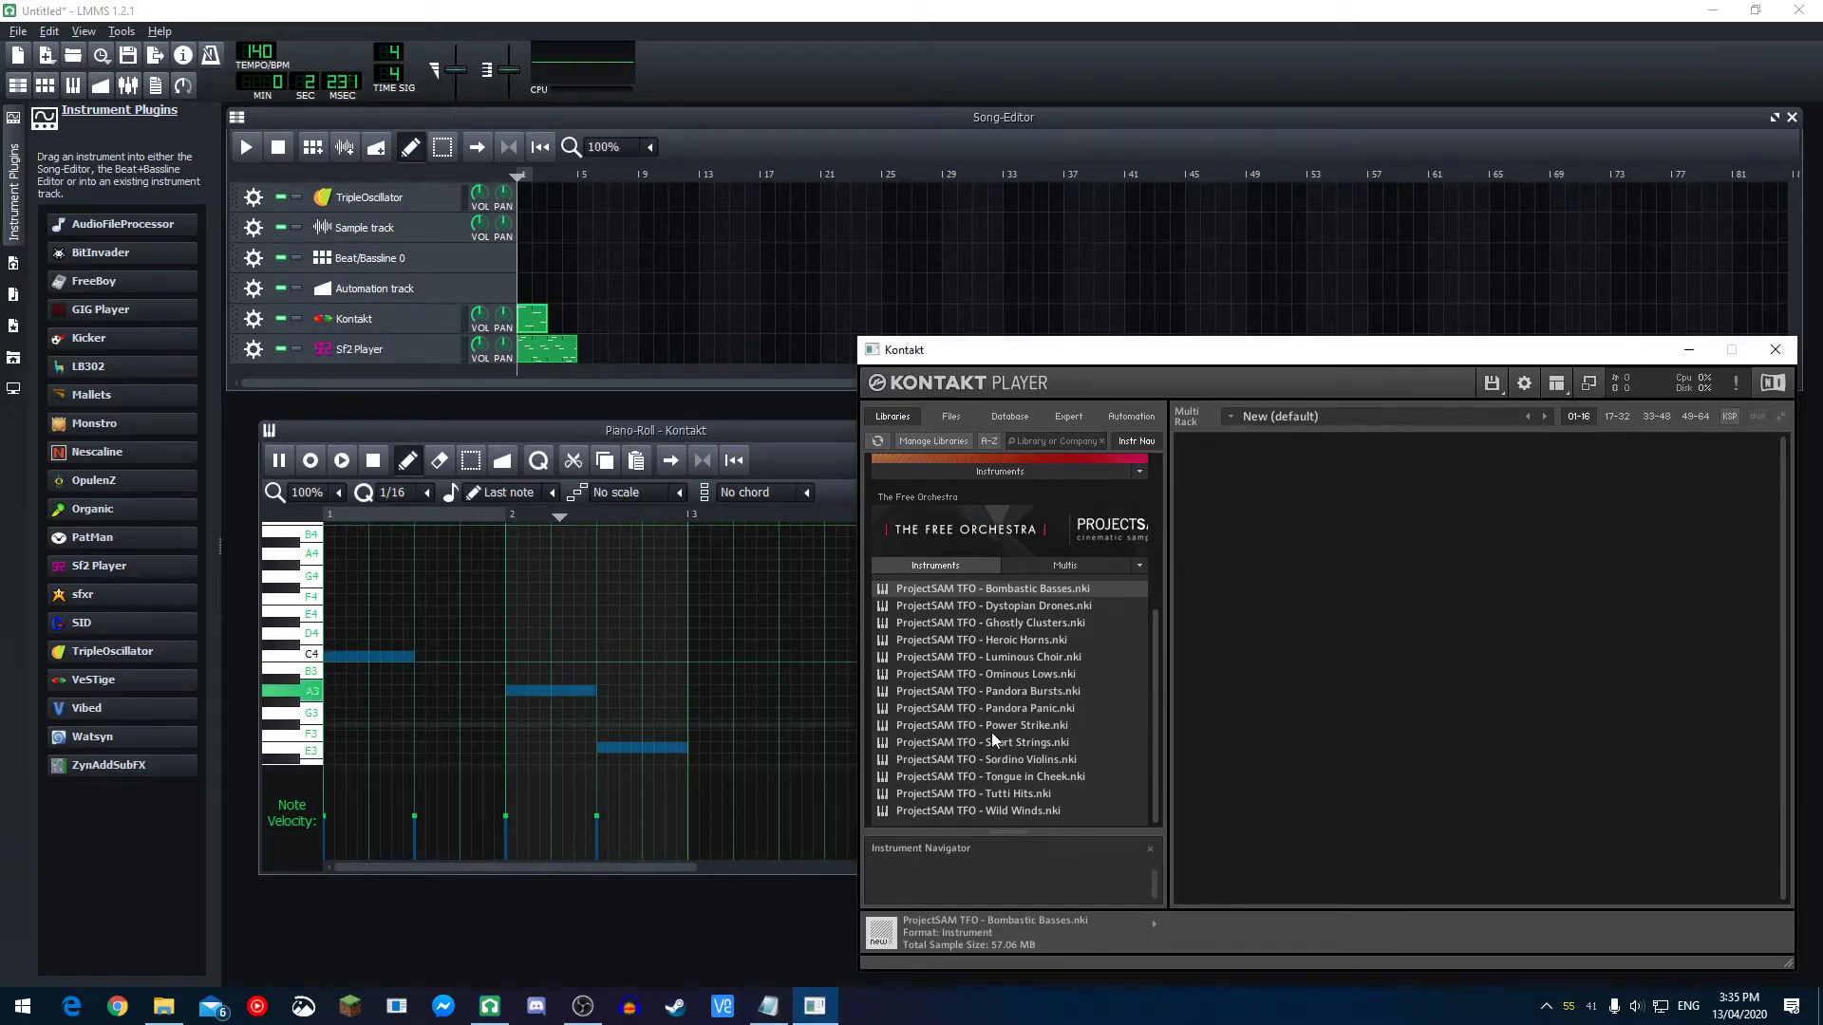
{"action": "double_click", "coordinate": [994, 606]}
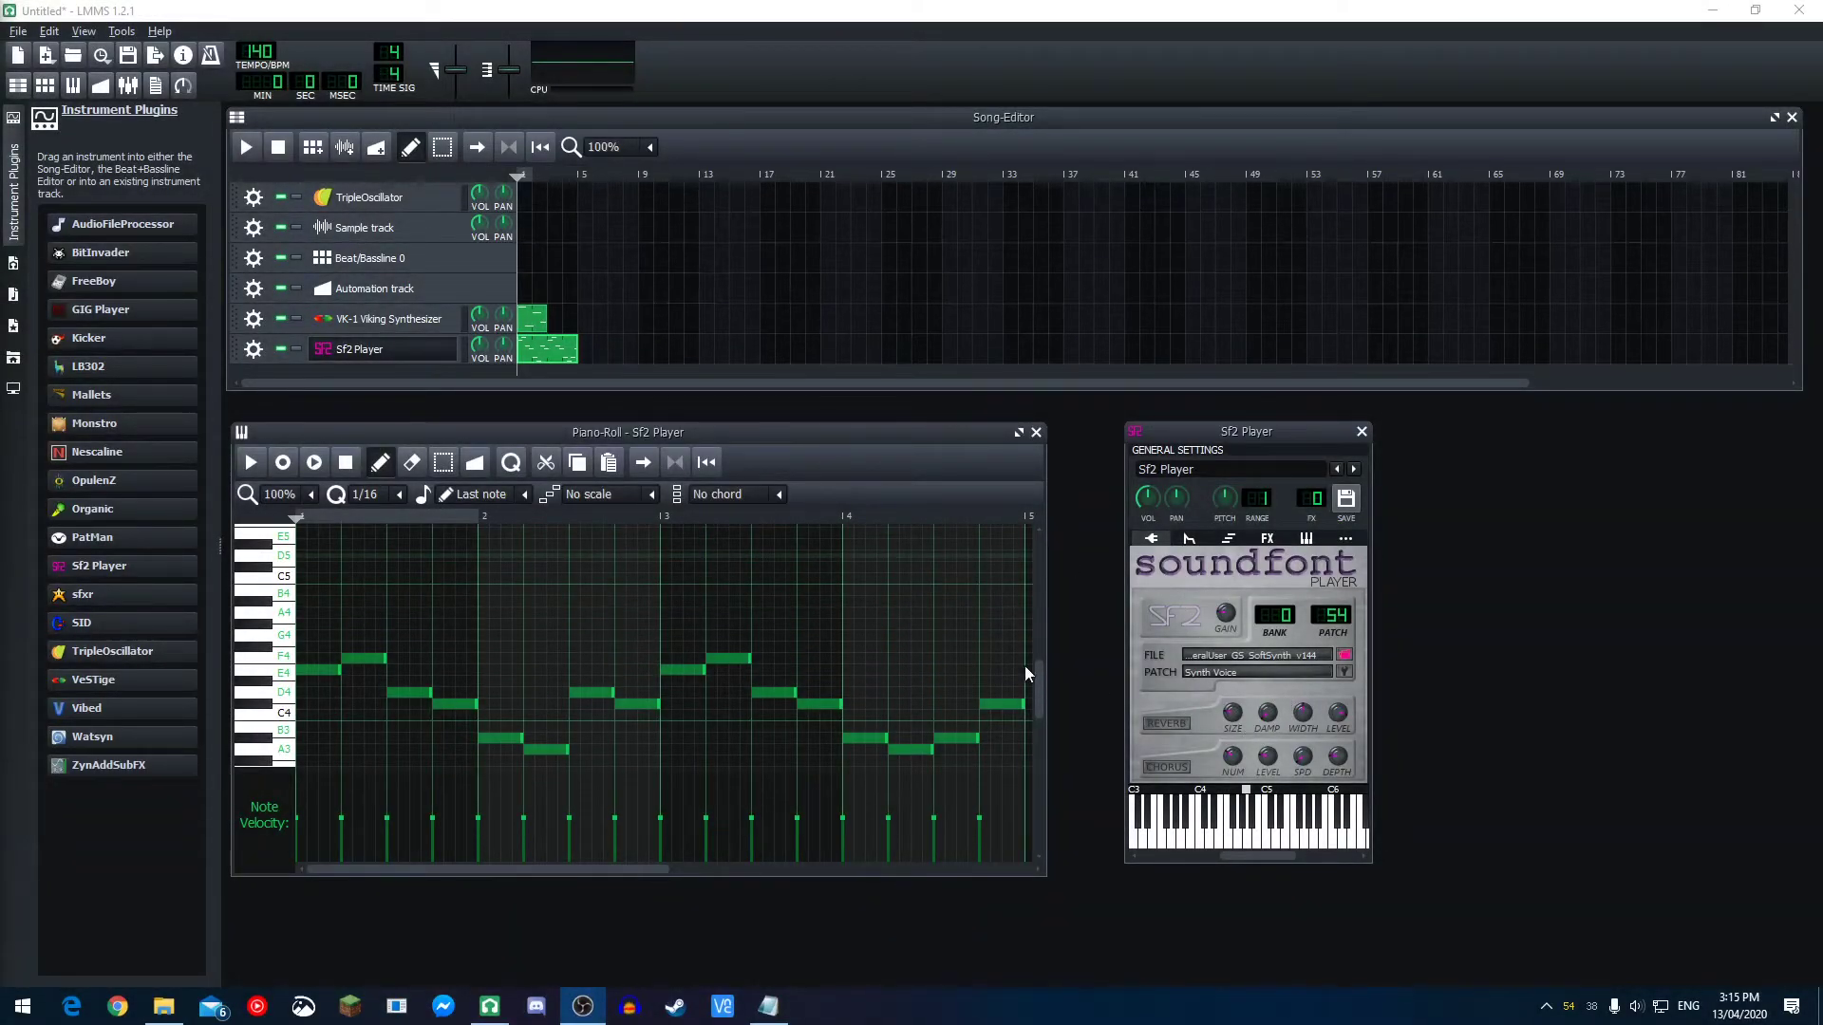
- Play the Sf2 Player pattern from the piano roll and stop it
{"action": "mouse_move", "coordinate": [537, 429]}
{"action": "left_mouse_down"}
{"action": "mouse_move", "coordinate": [564, 439]}
{"action": "mouse_move", "coordinate": [540, 425]}
{"action": "left_mouse_up"}
{"action": "left_click", "coordinate": [255, 462]}
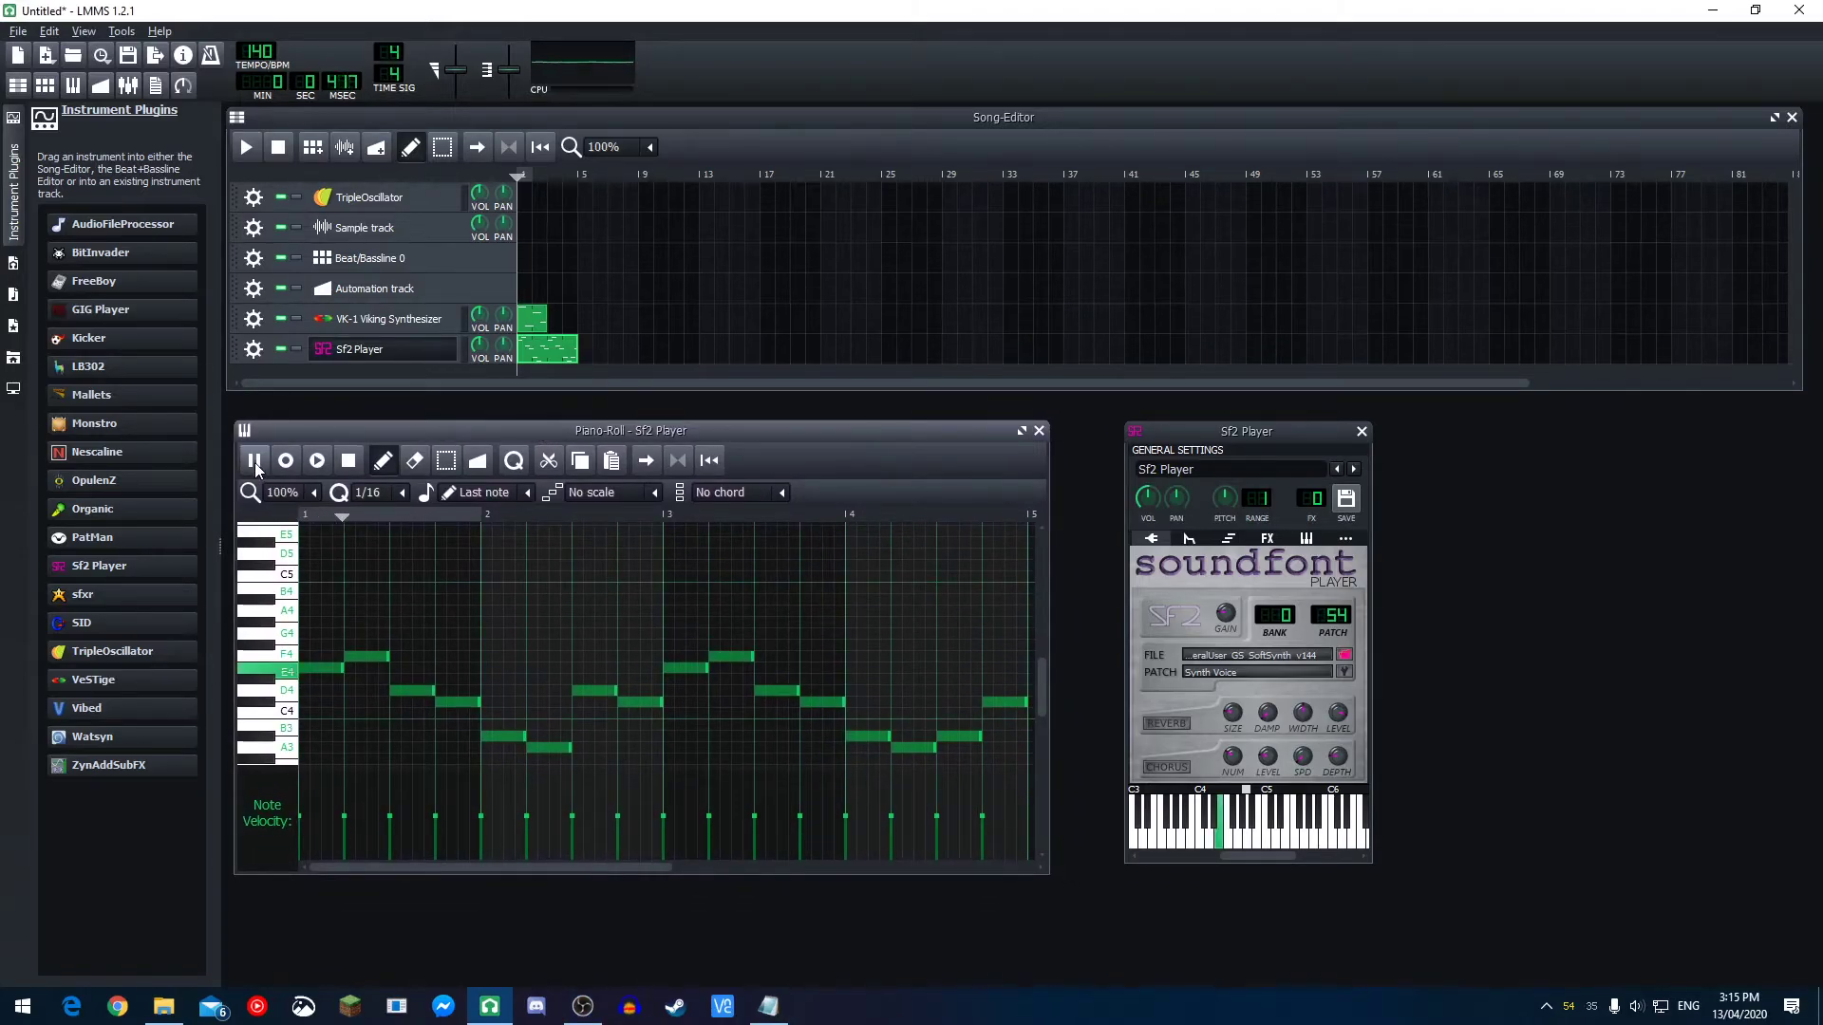
{"action": "left_click", "coordinate": [343, 462]}
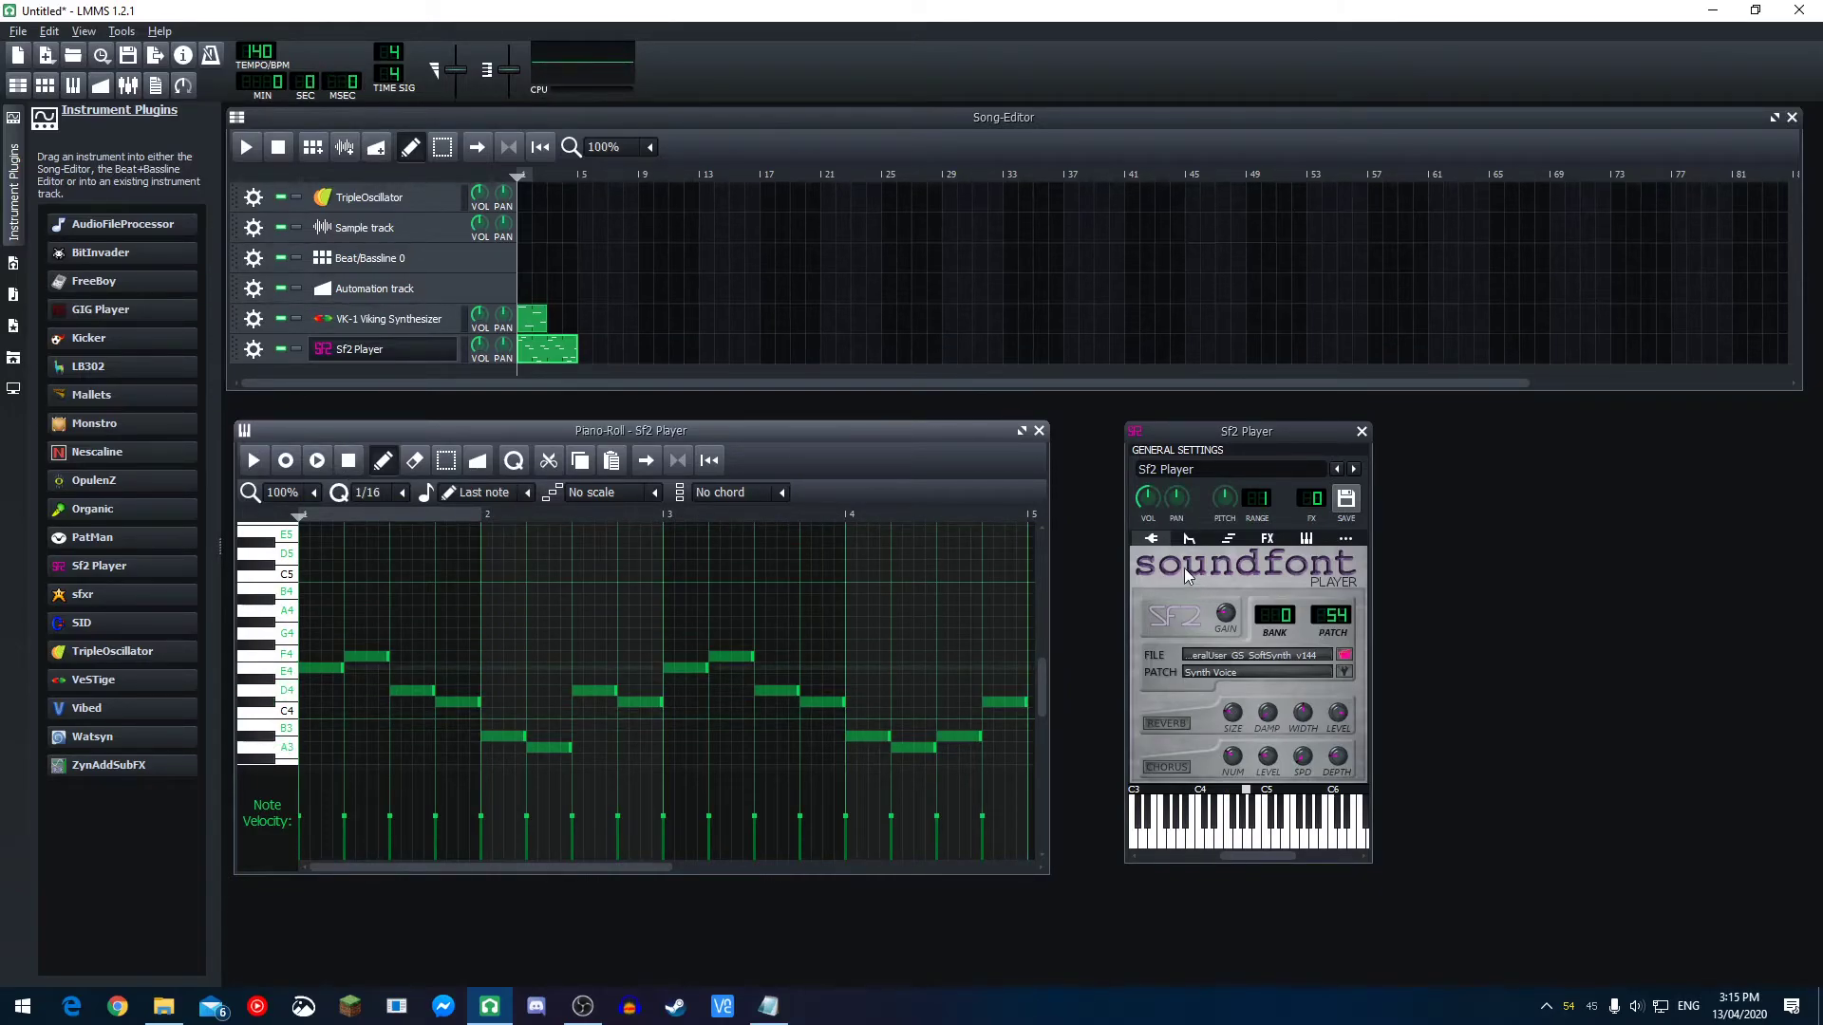
- Search the effects for "reverb", add TAP Reverberator to the Sf2 Player's effects chain and play the pattern
{"action": "left_click", "coordinate": [1266, 538]}
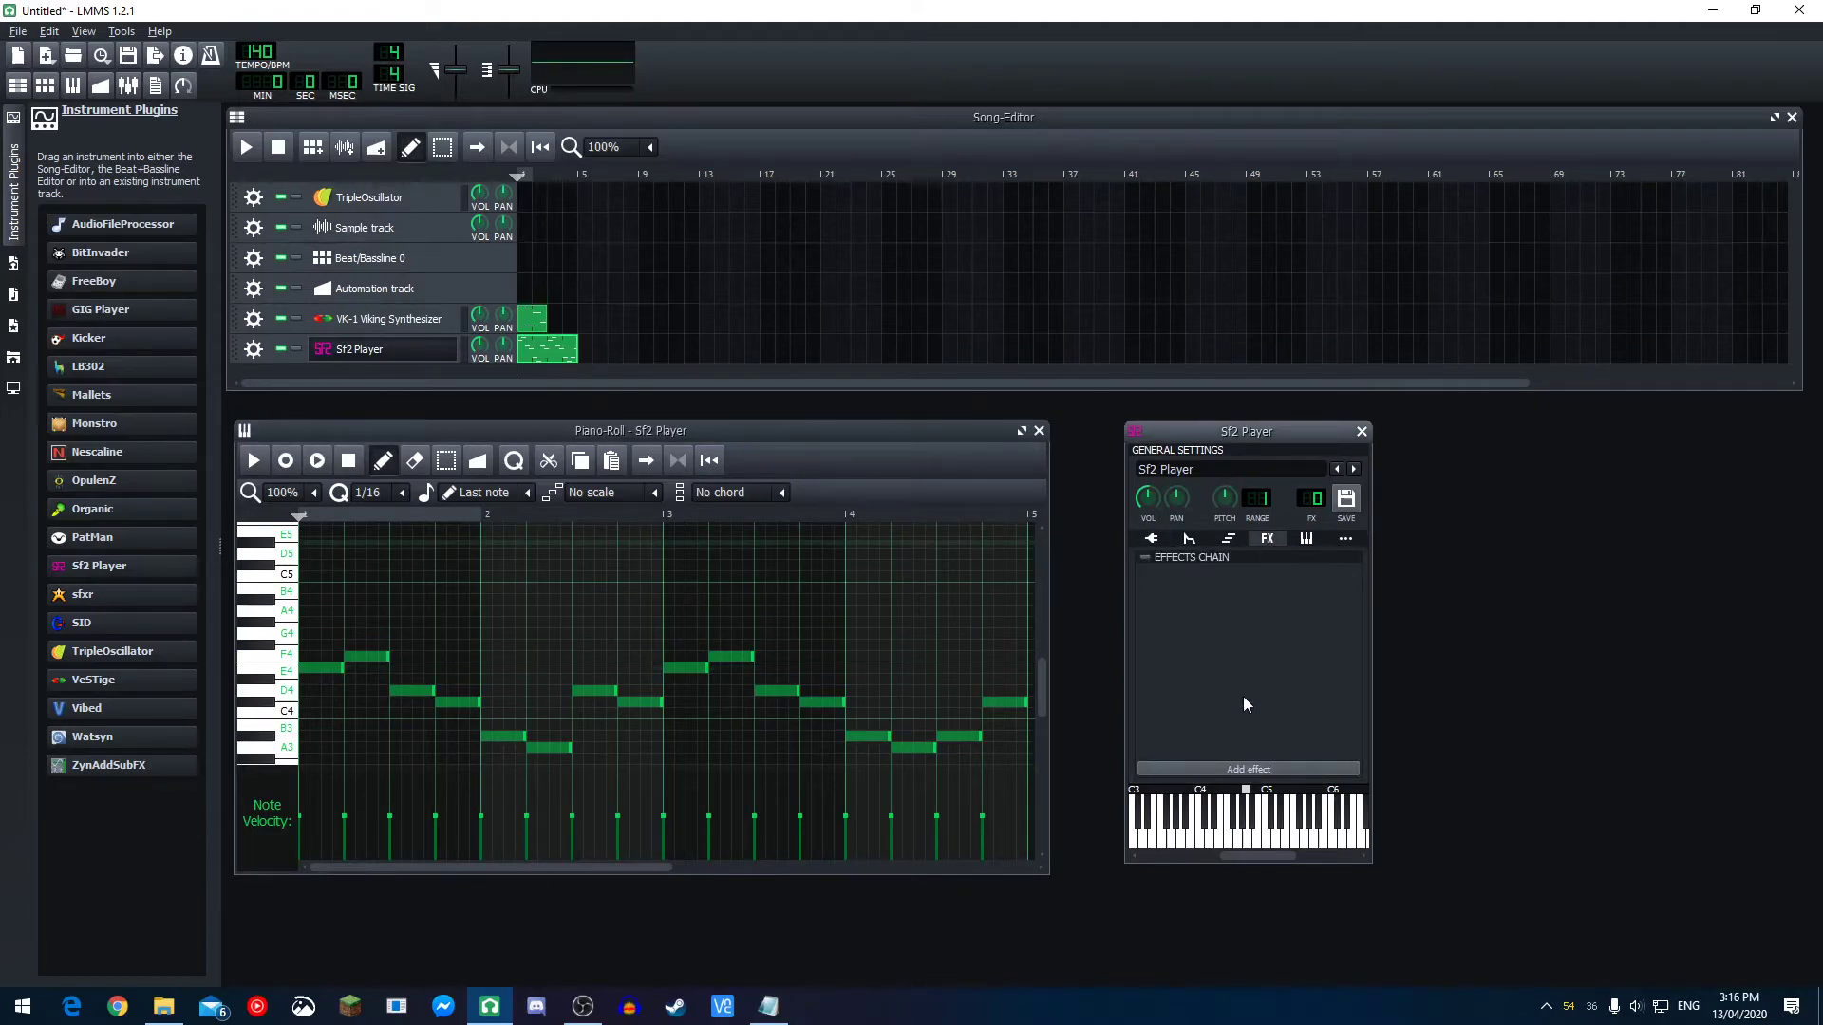
{"action": "left_click", "coordinate": [1210, 767]}
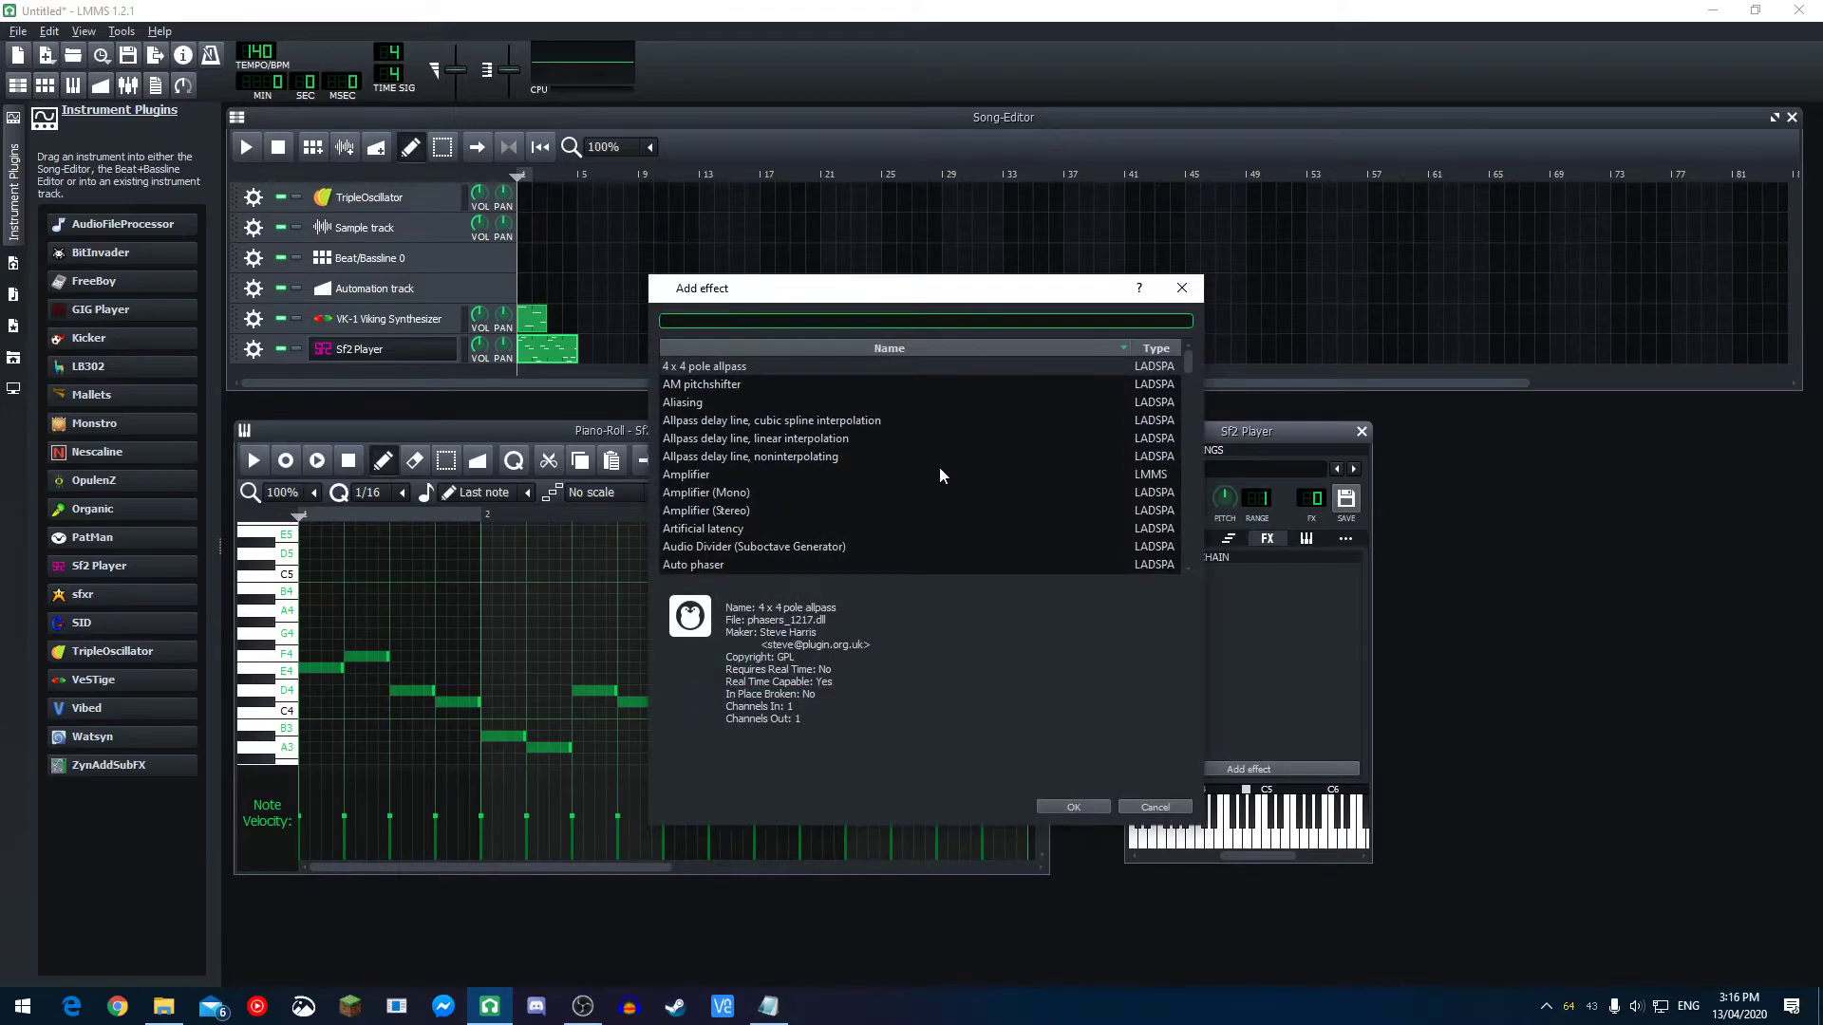
{"action": "scroll", "coordinate": [944, 435], "scroll_direction": "down", "scroll_amount": 20}
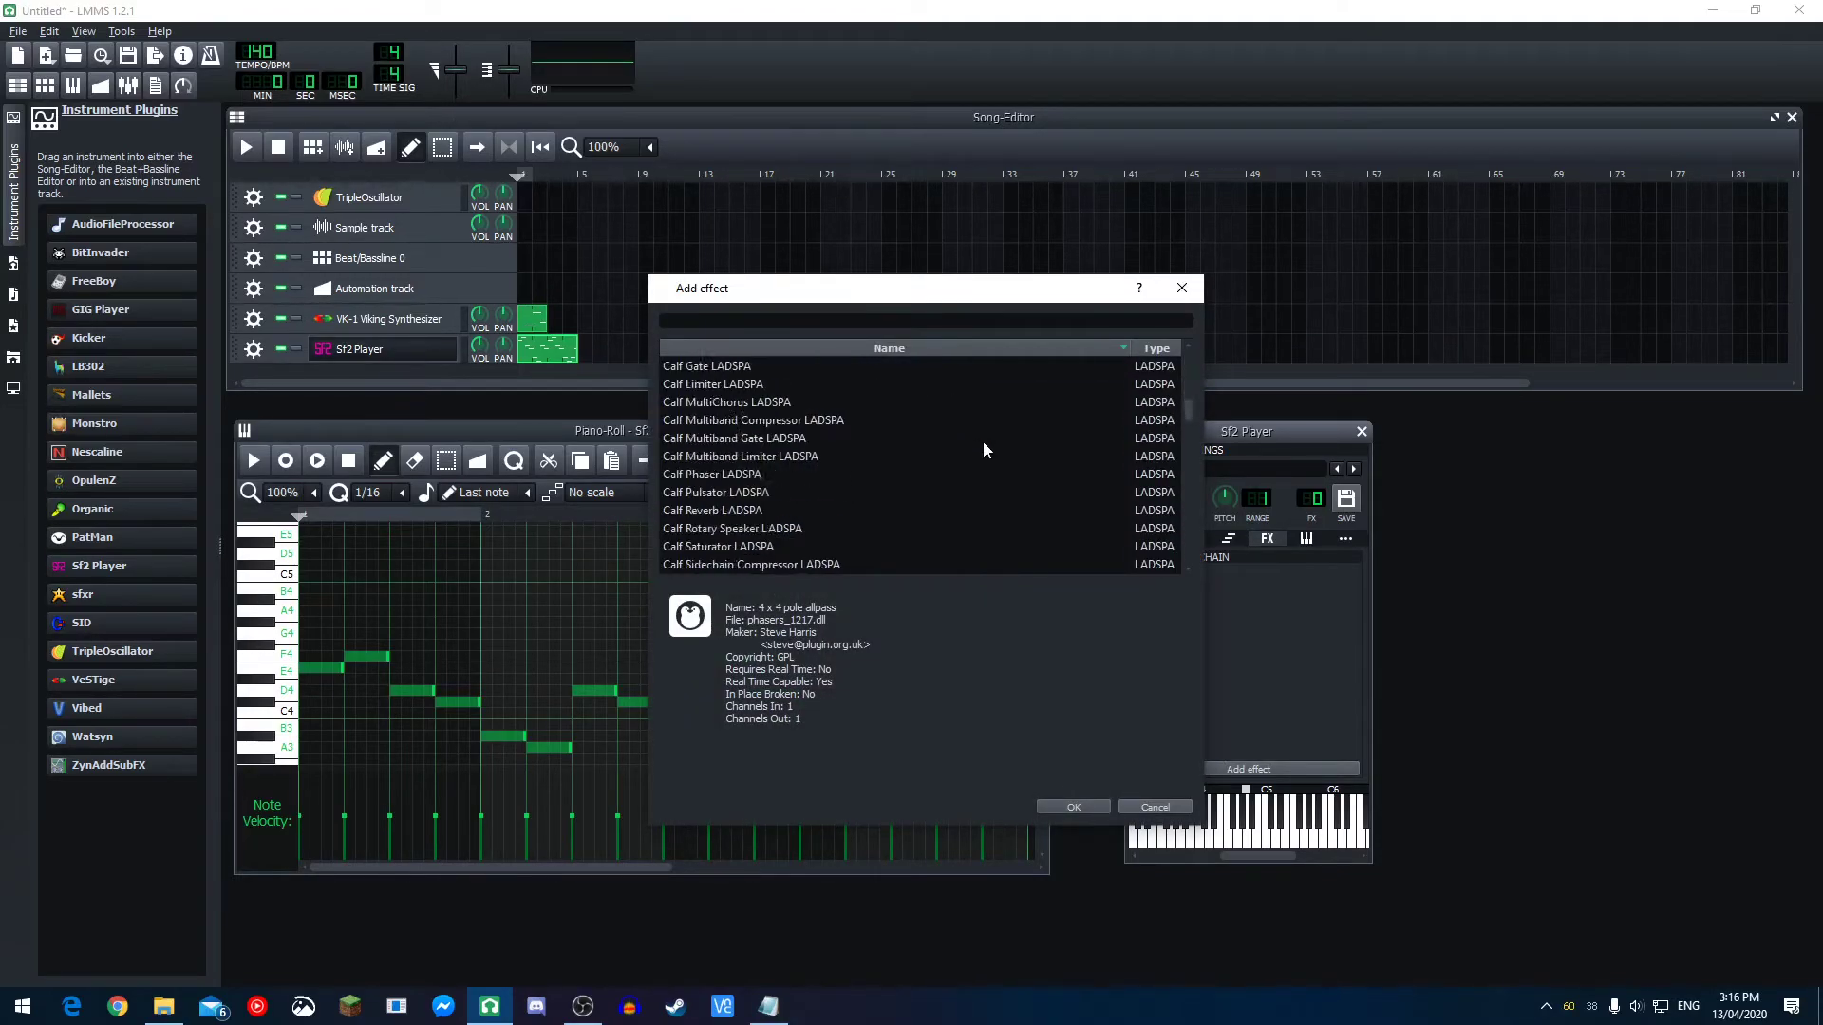
{"action": "scroll", "coordinate": [989, 446], "scroll_direction": "down", "scroll_amount": 10}
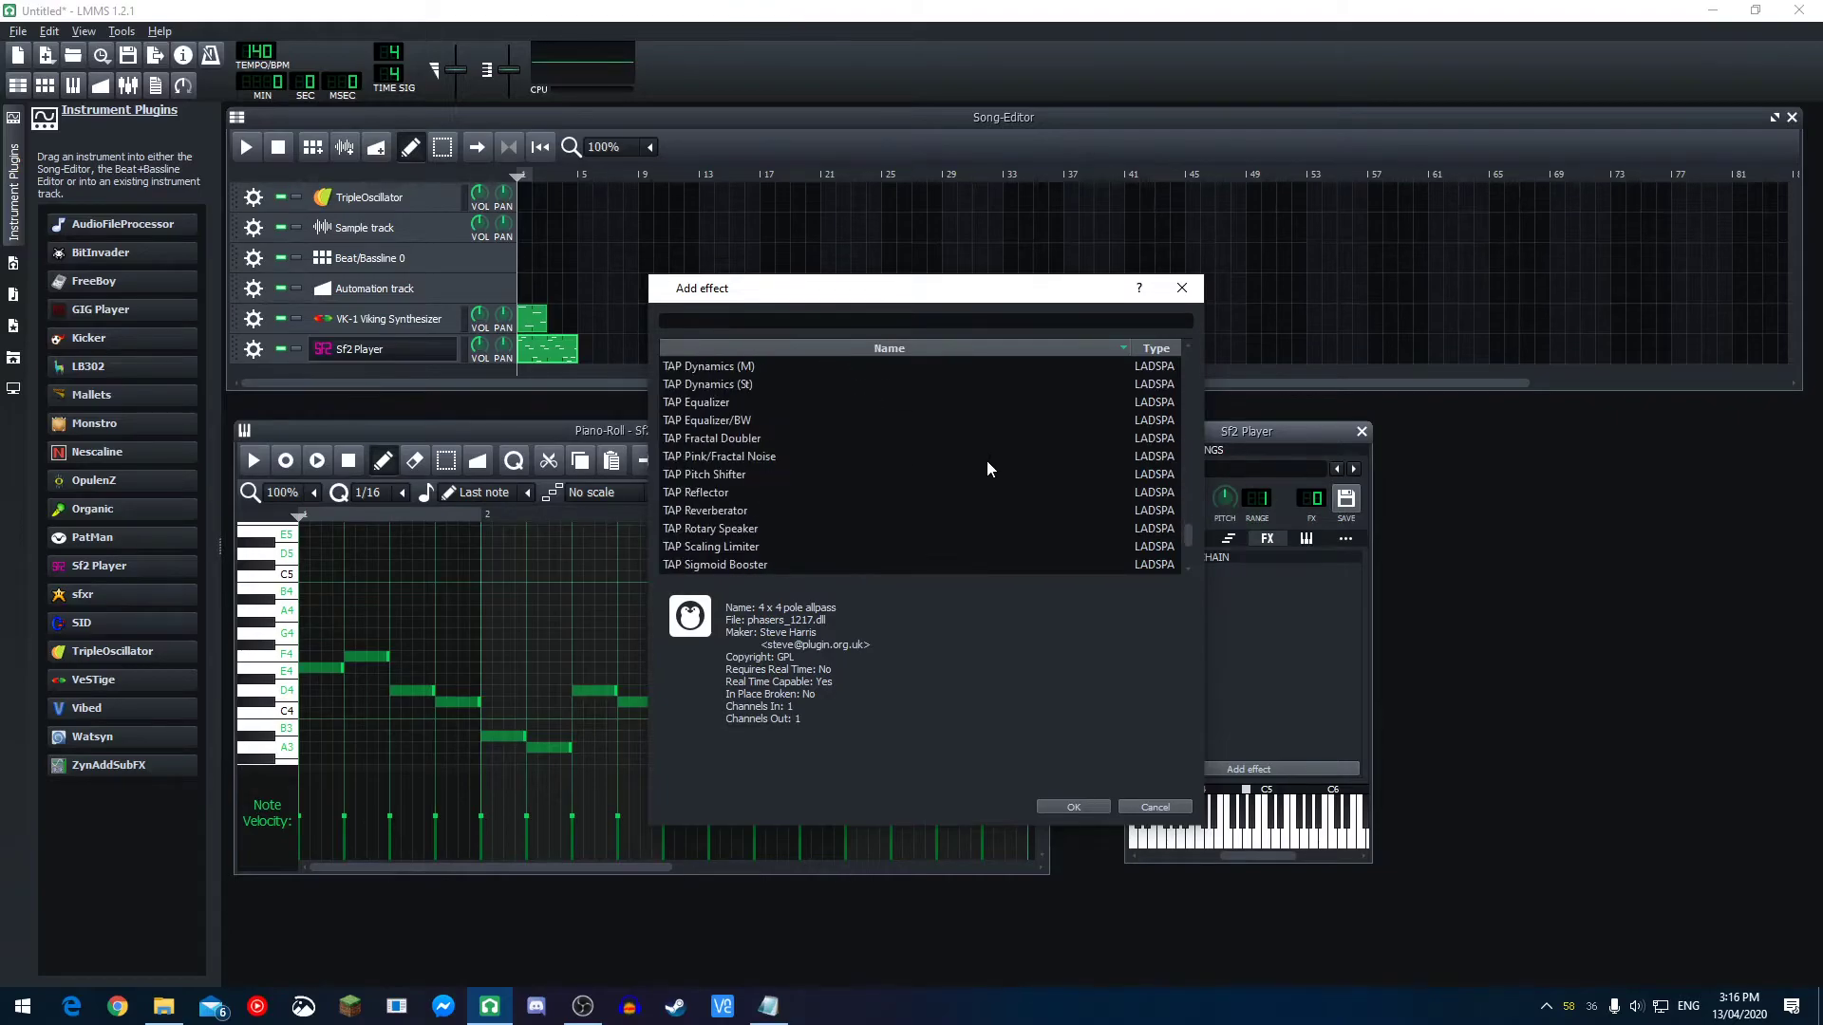
{"action": "scroll", "coordinate": [976, 477], "scroll_direction": "up", "scroll_amount": 20}
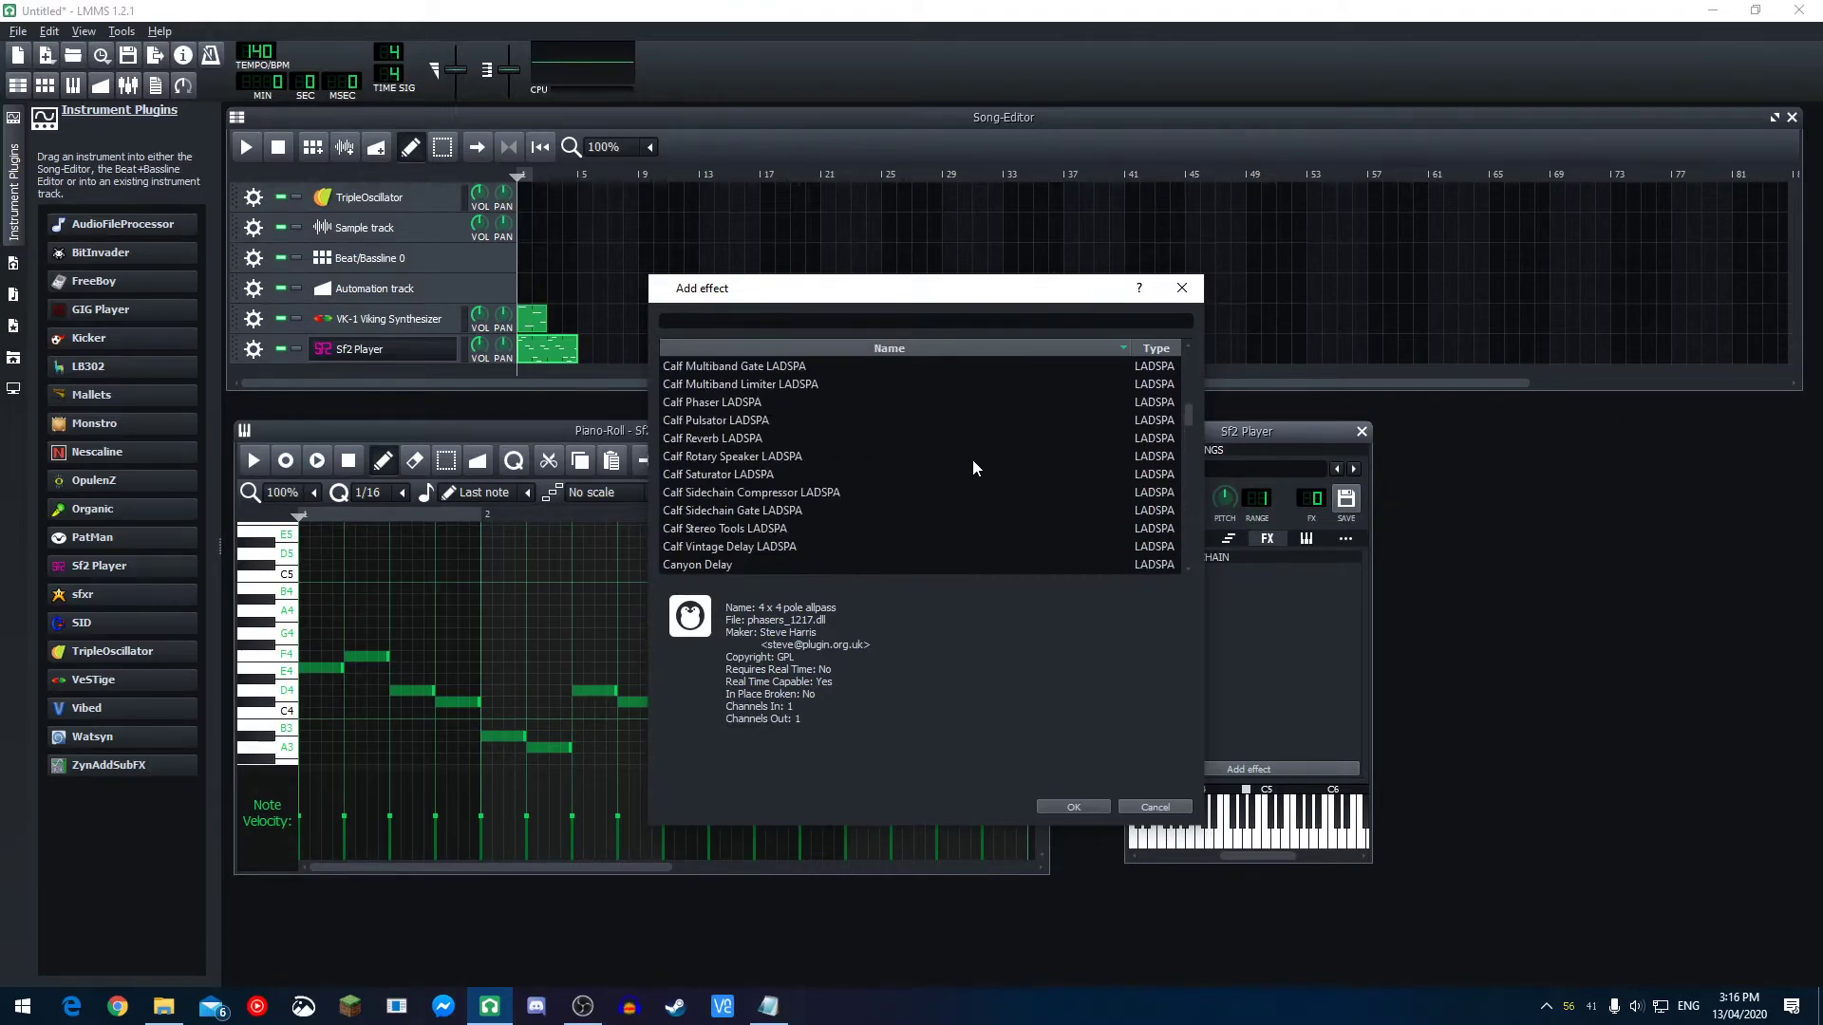
{"action": "left_click", "coordinate": [962, 319]}
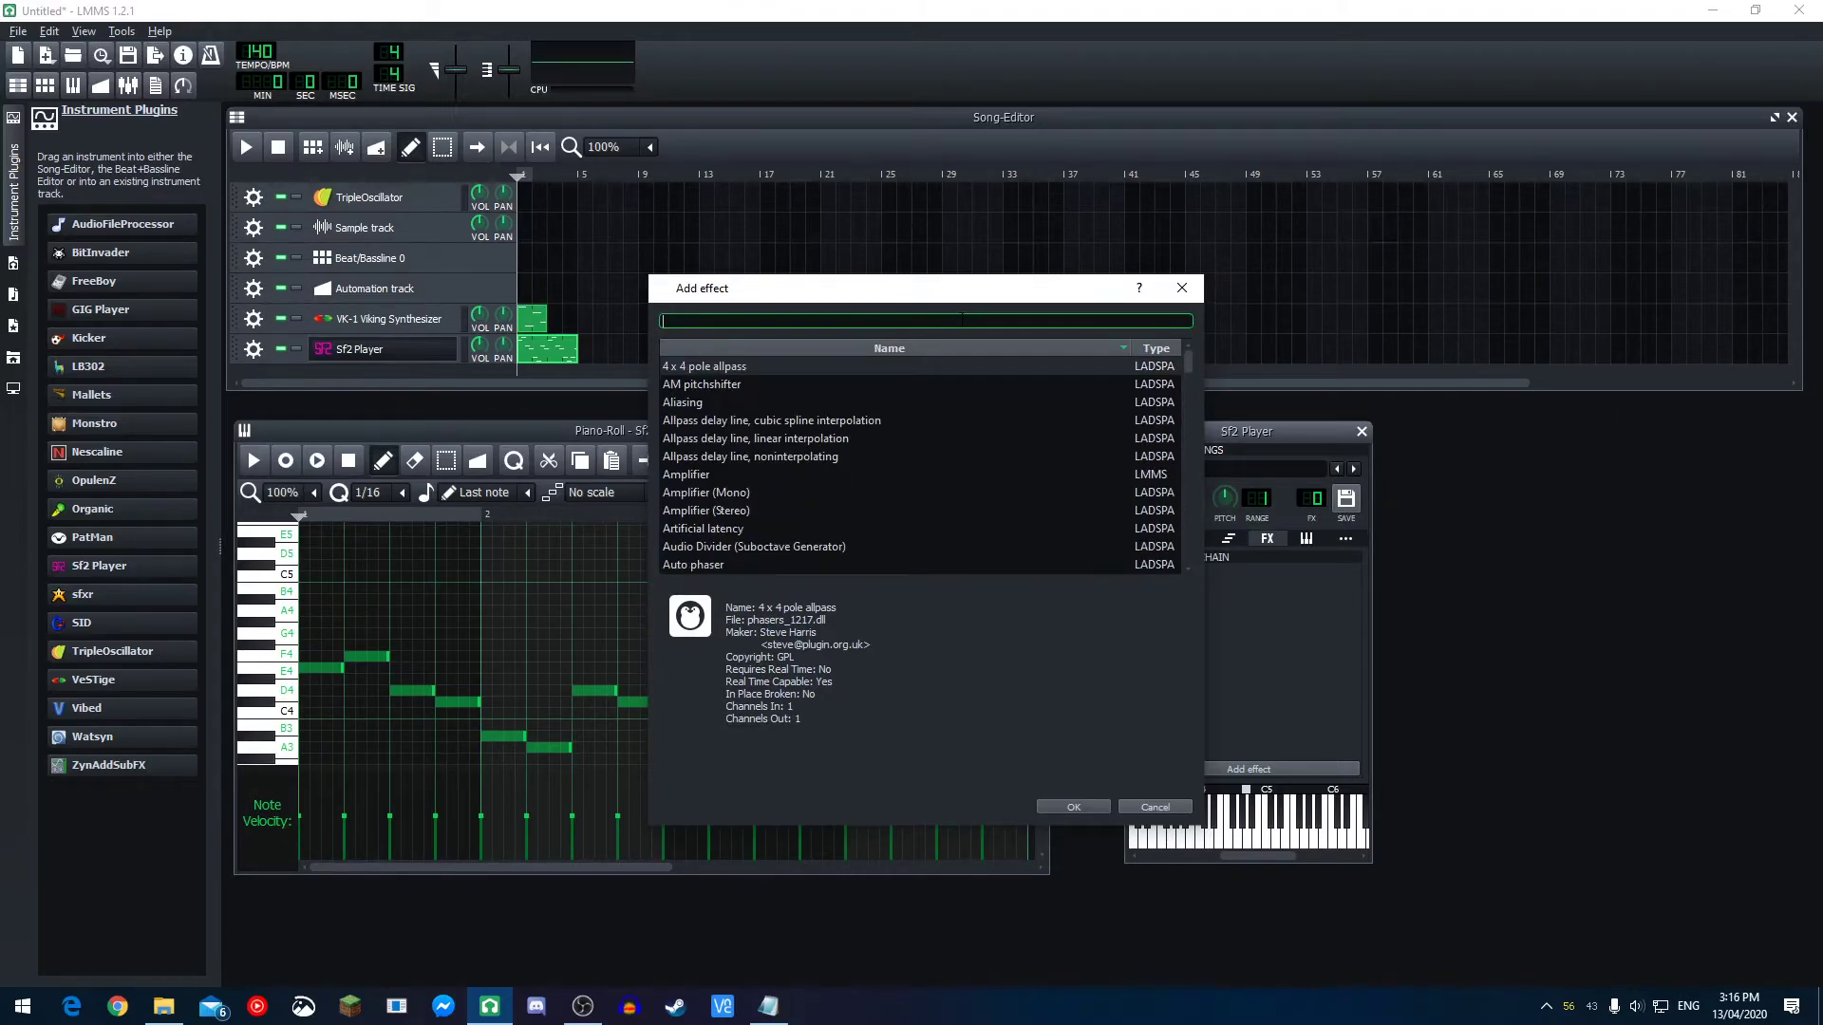
{"action": "type", "text": "reverb"}
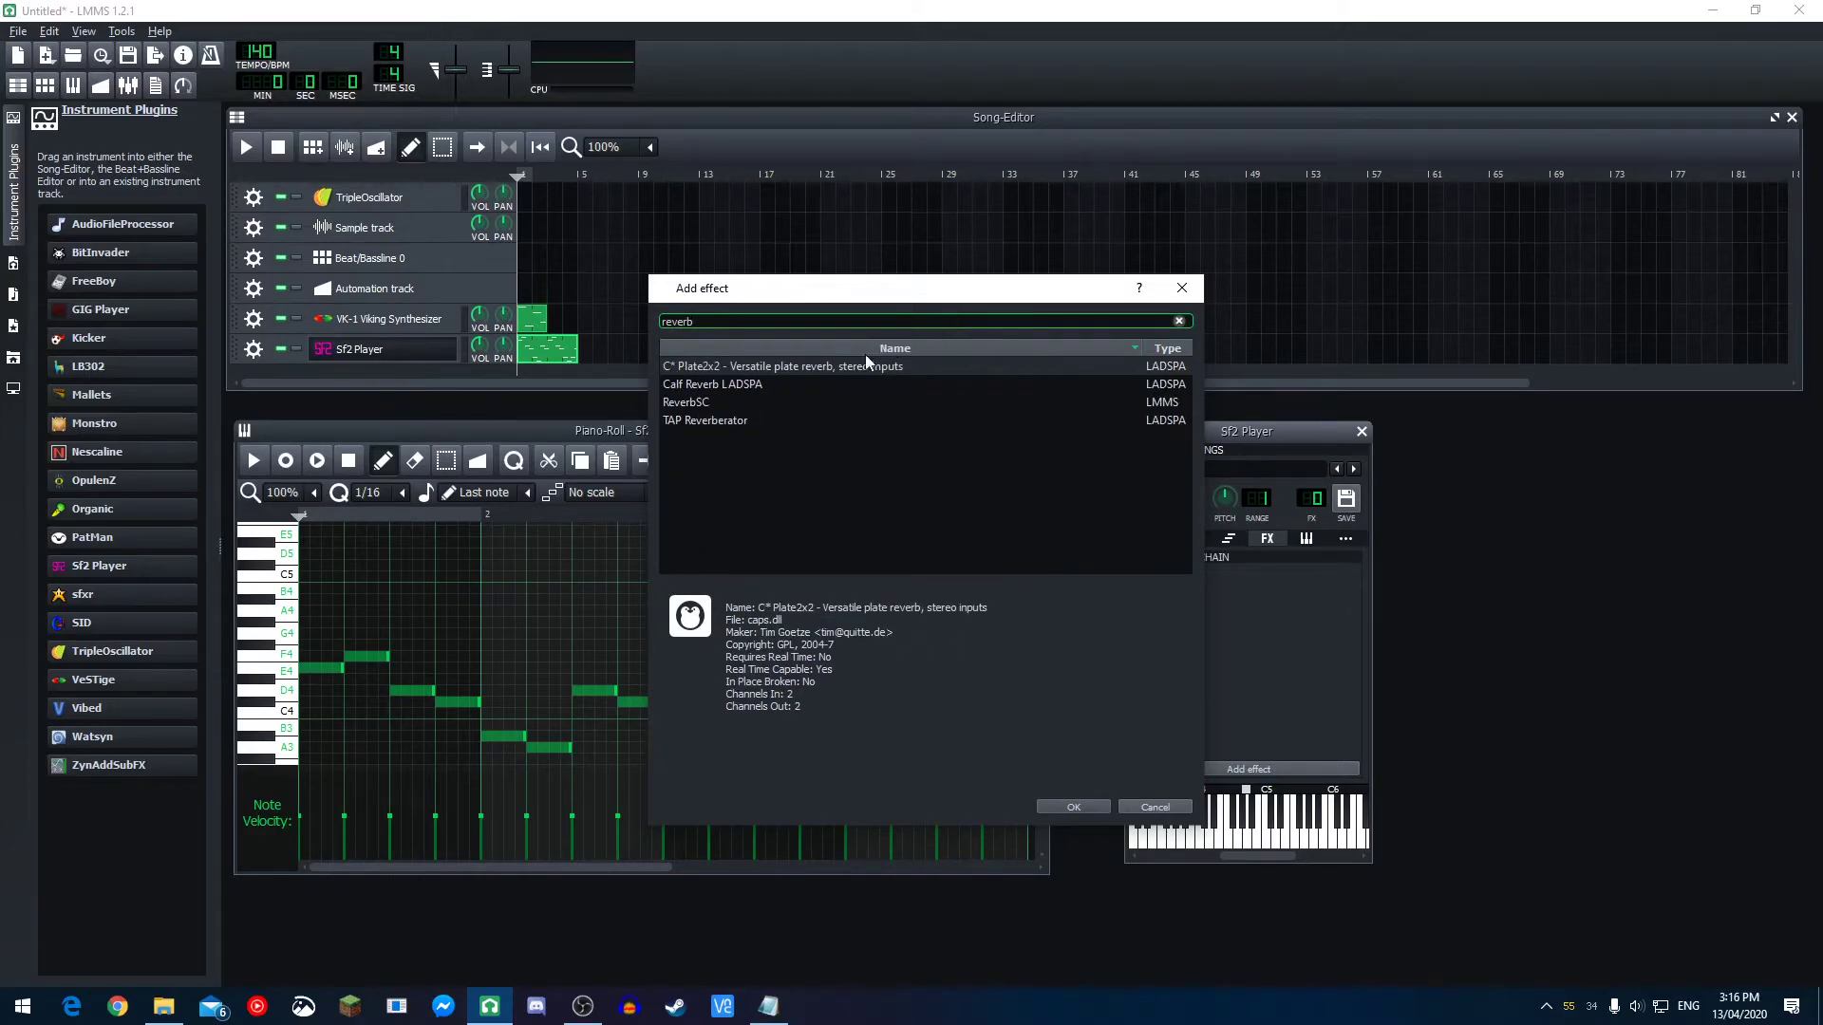
{"action": "left_click", "coordinate": [744, 418]}
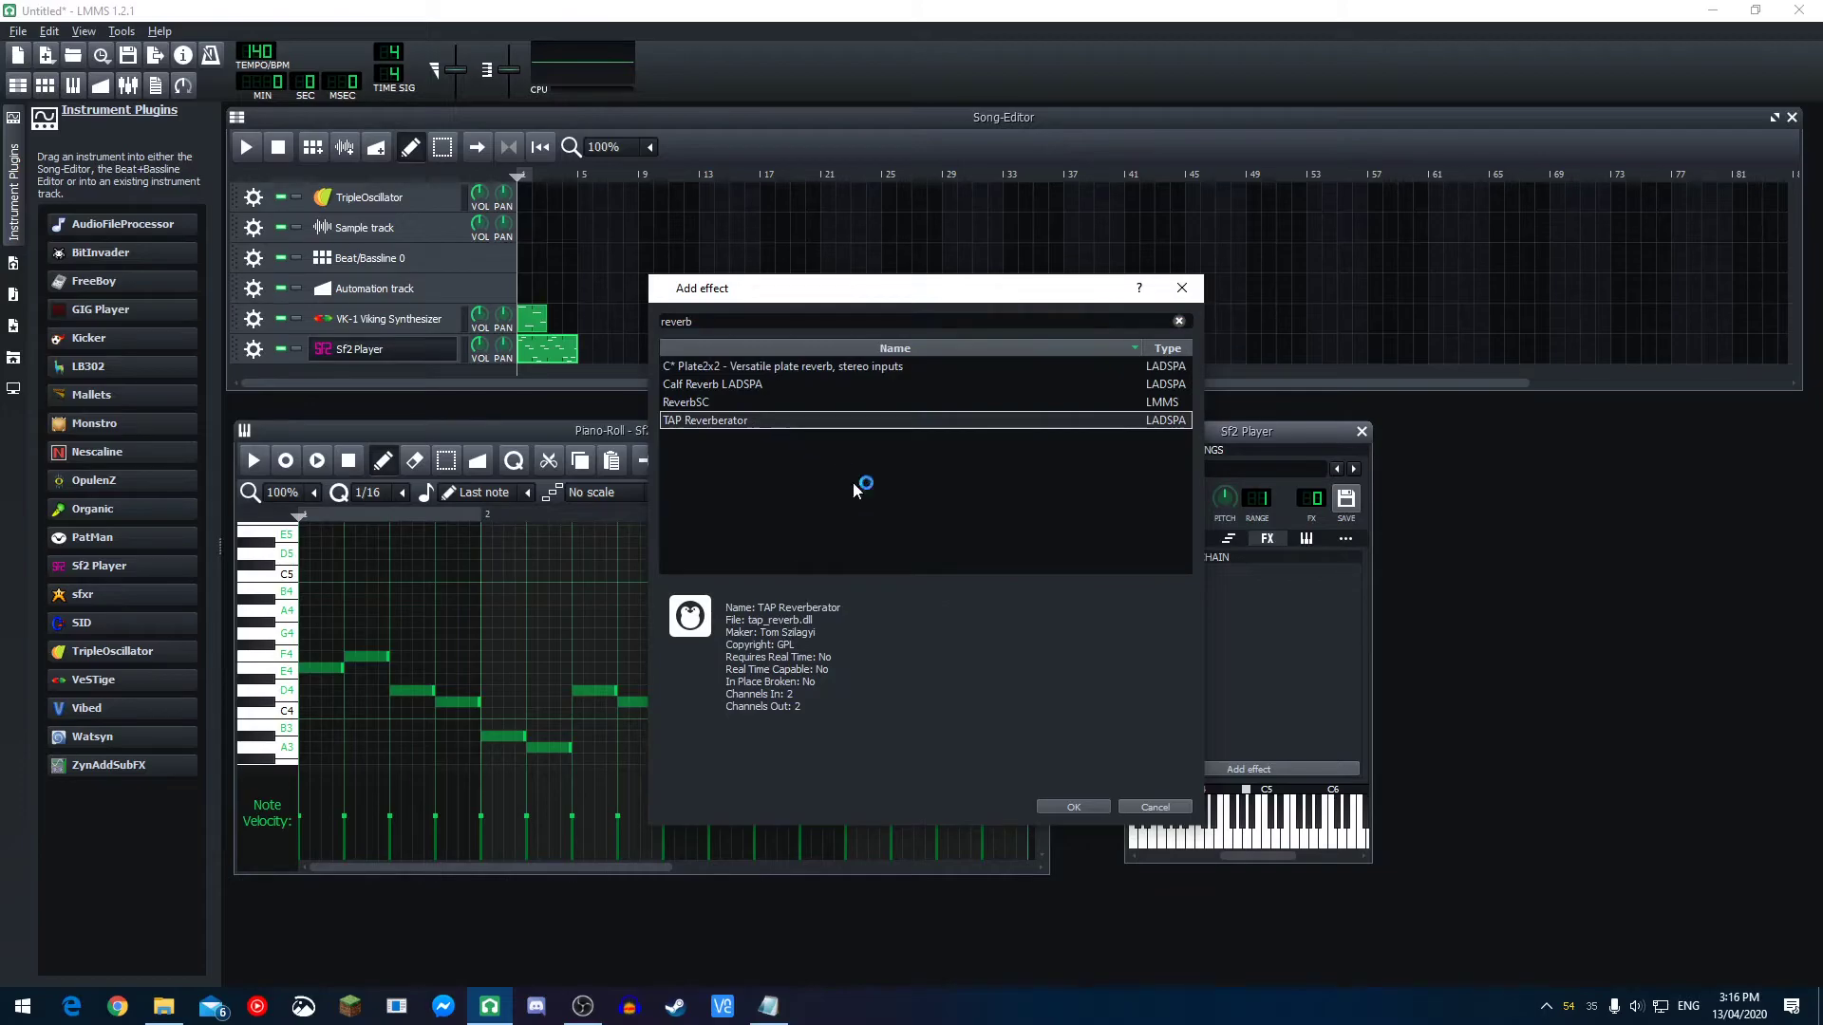
{"action": "left_click", "coordinate": [1054, 809]}
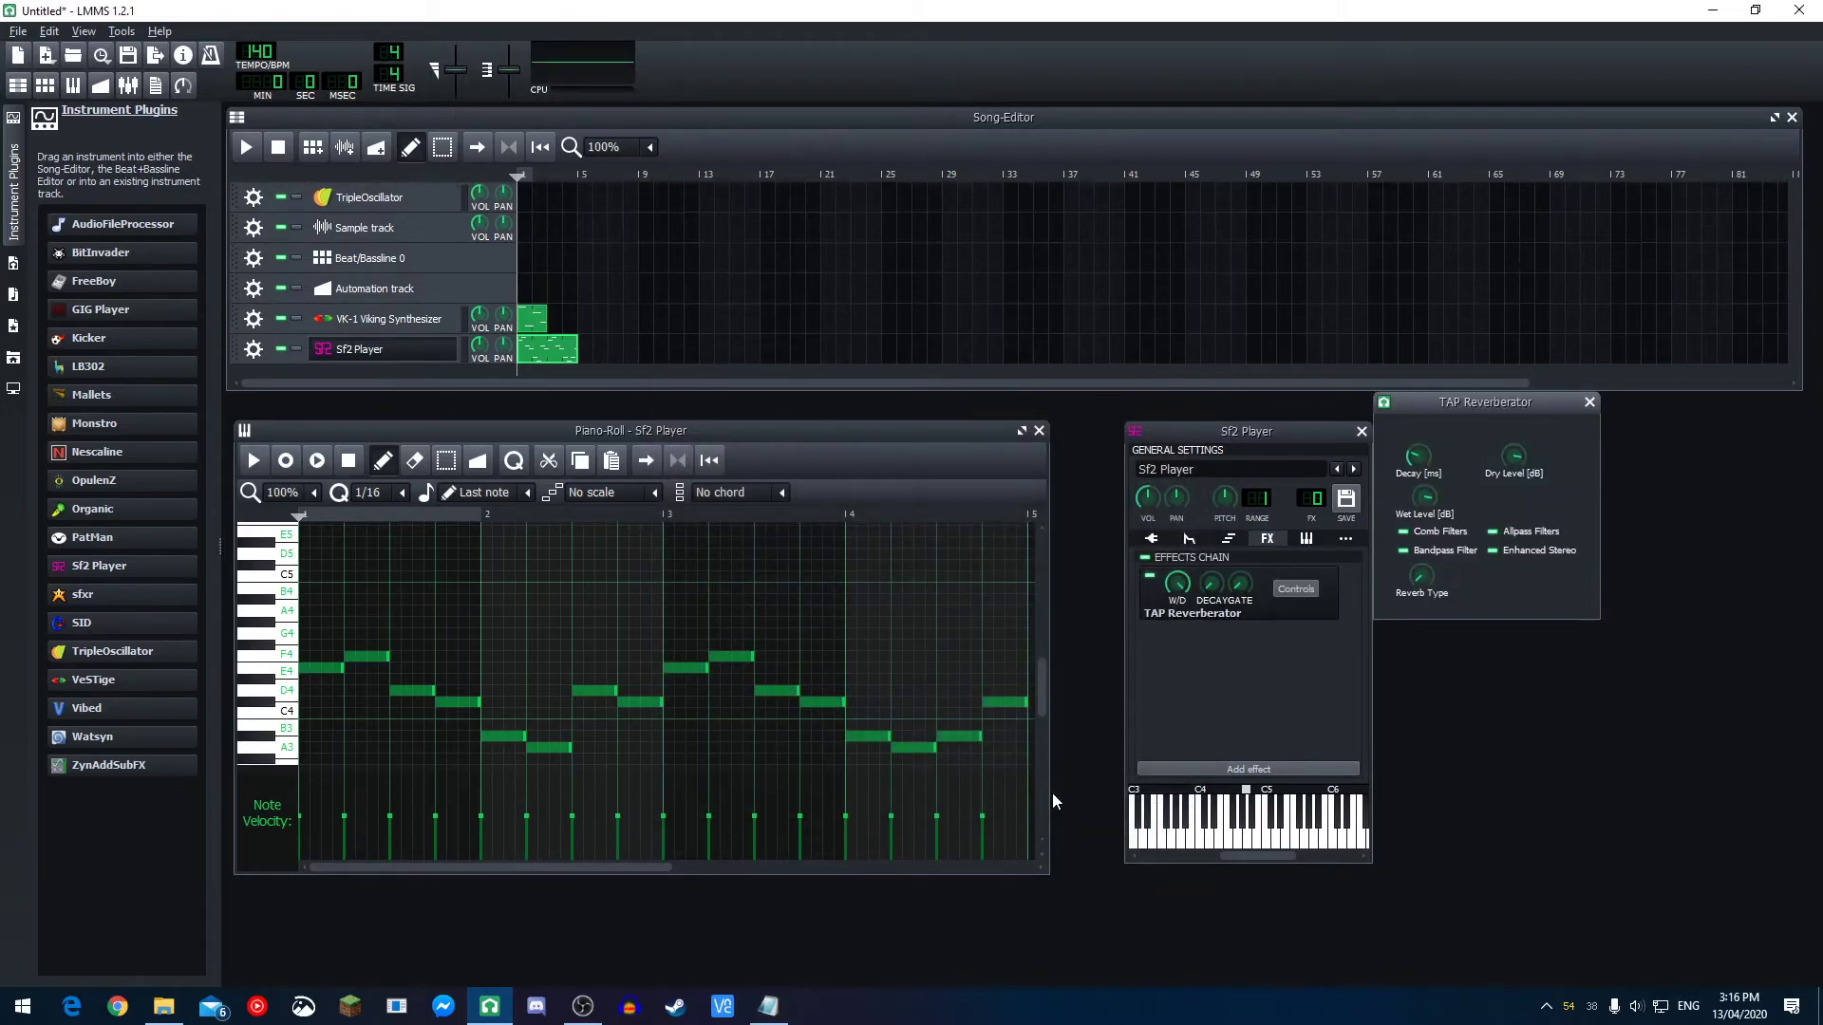
{"action": "left_click", "coordinate": [256, 460]}
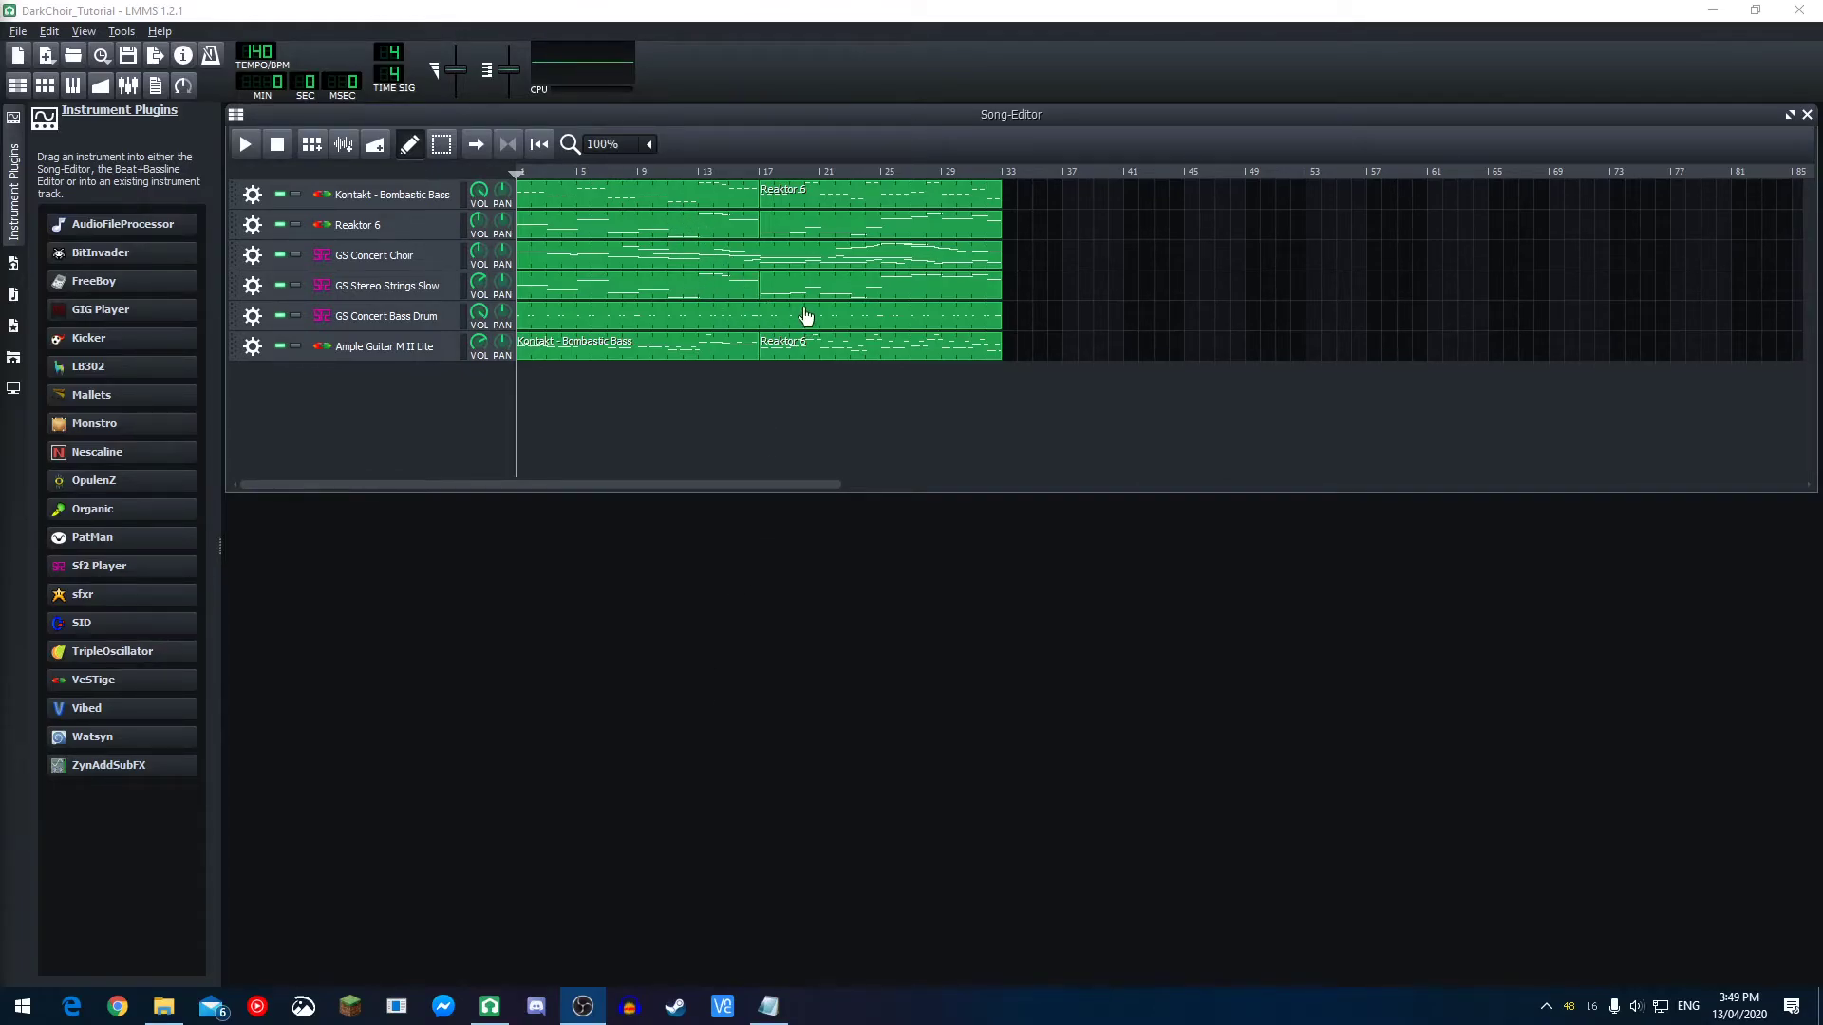
- Copy the first Kontakt - Bombastic Bass pattern and paste it at bar 33 of the same track
{"action": "right_click", "coordinate": [625, 193]}
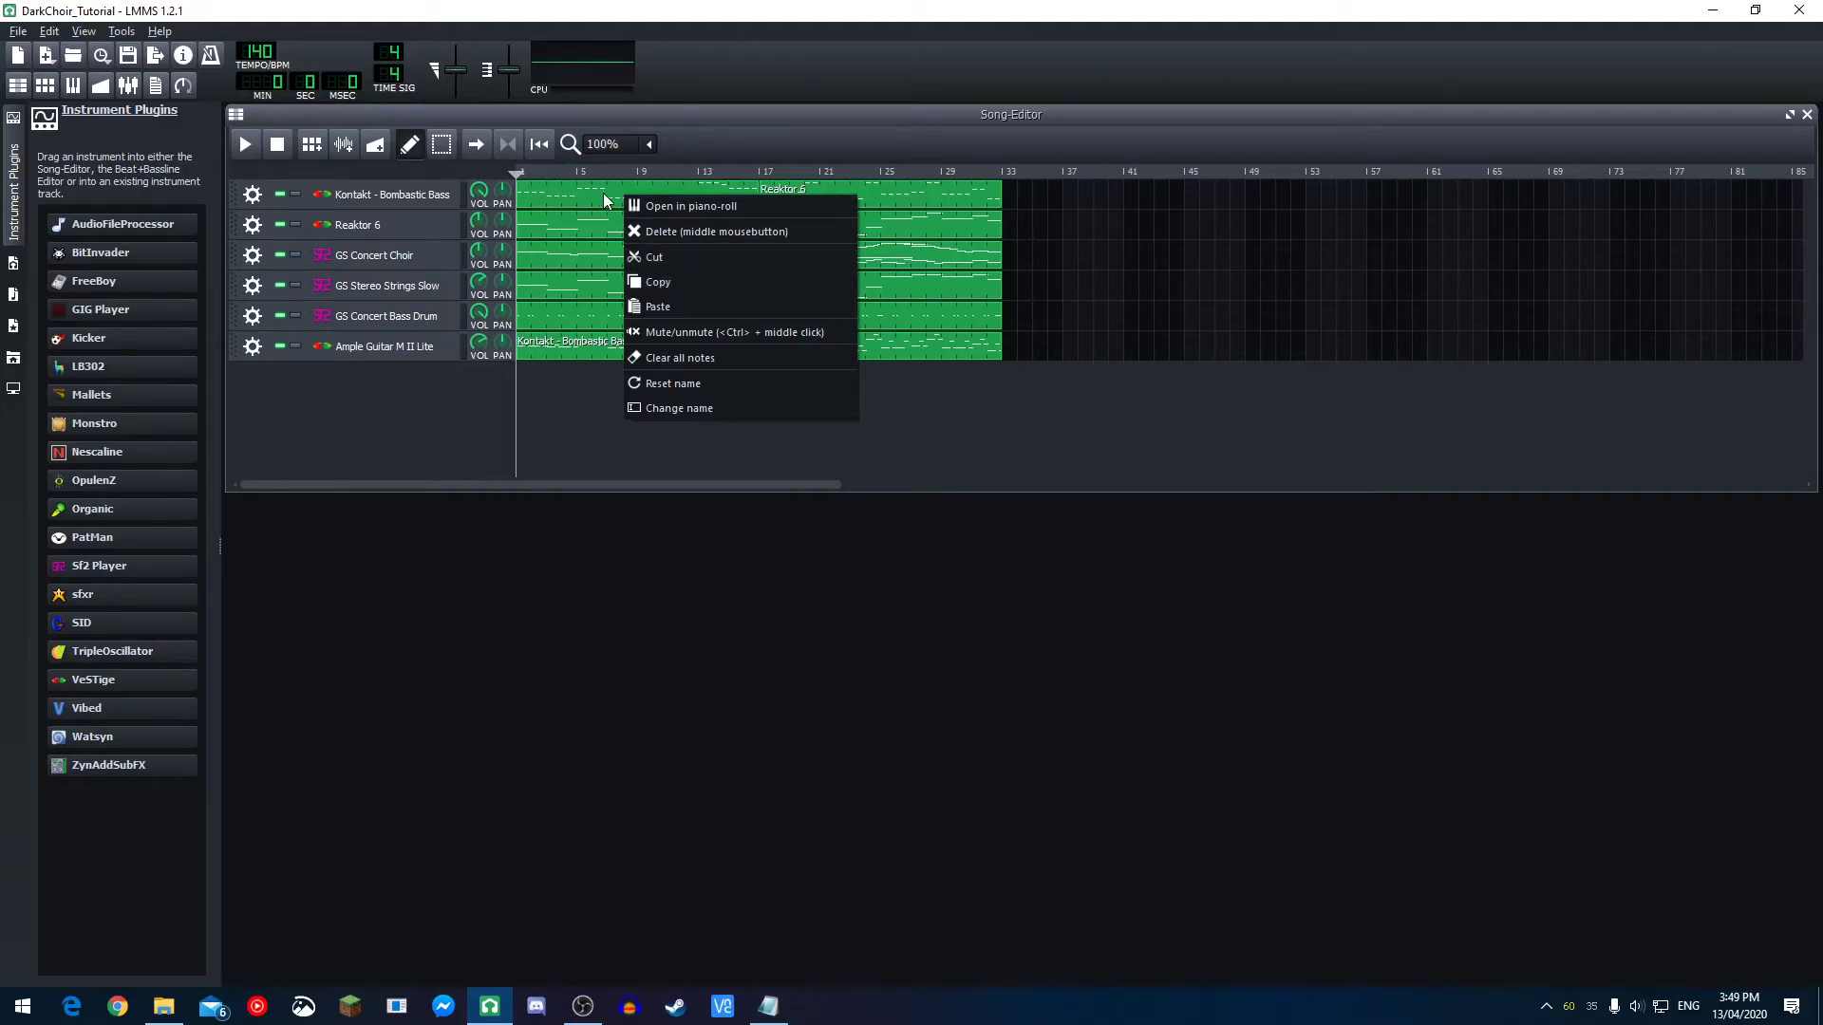
{"action": "left_click", "coordinate": [653, 283]}
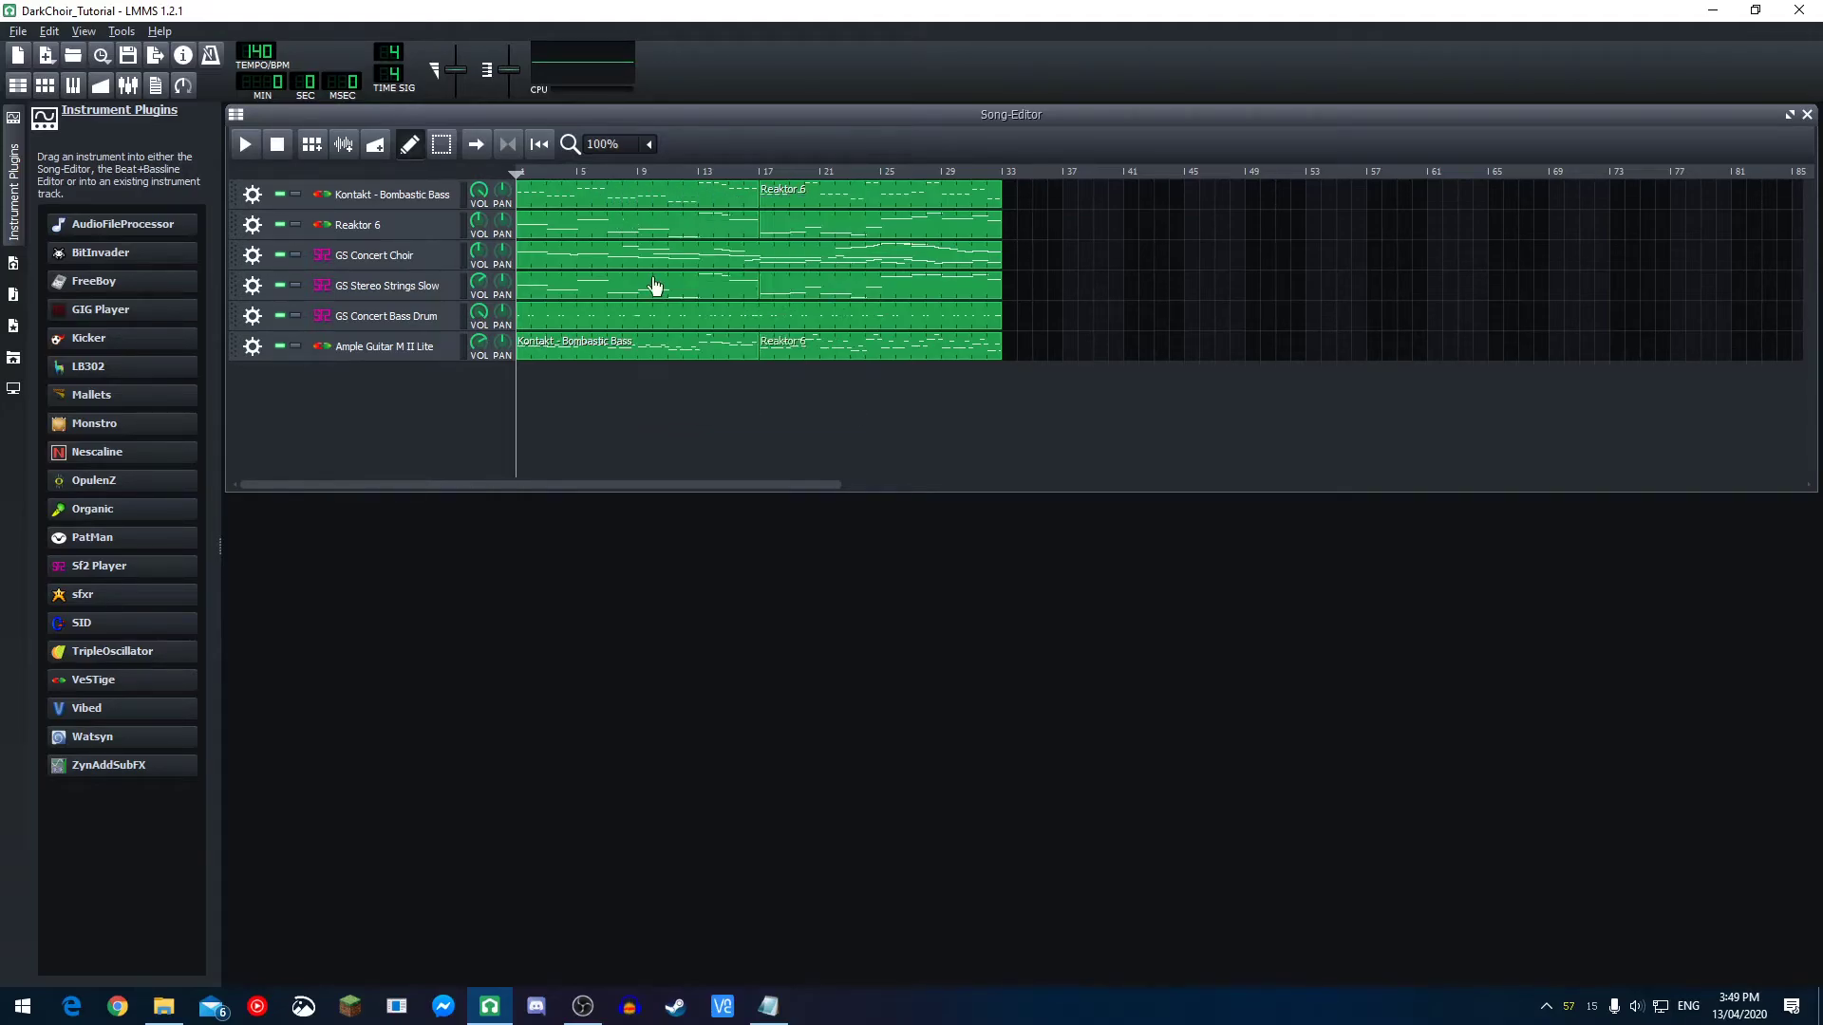
{"action": "right_click", "coordinate": [1006, 198]}
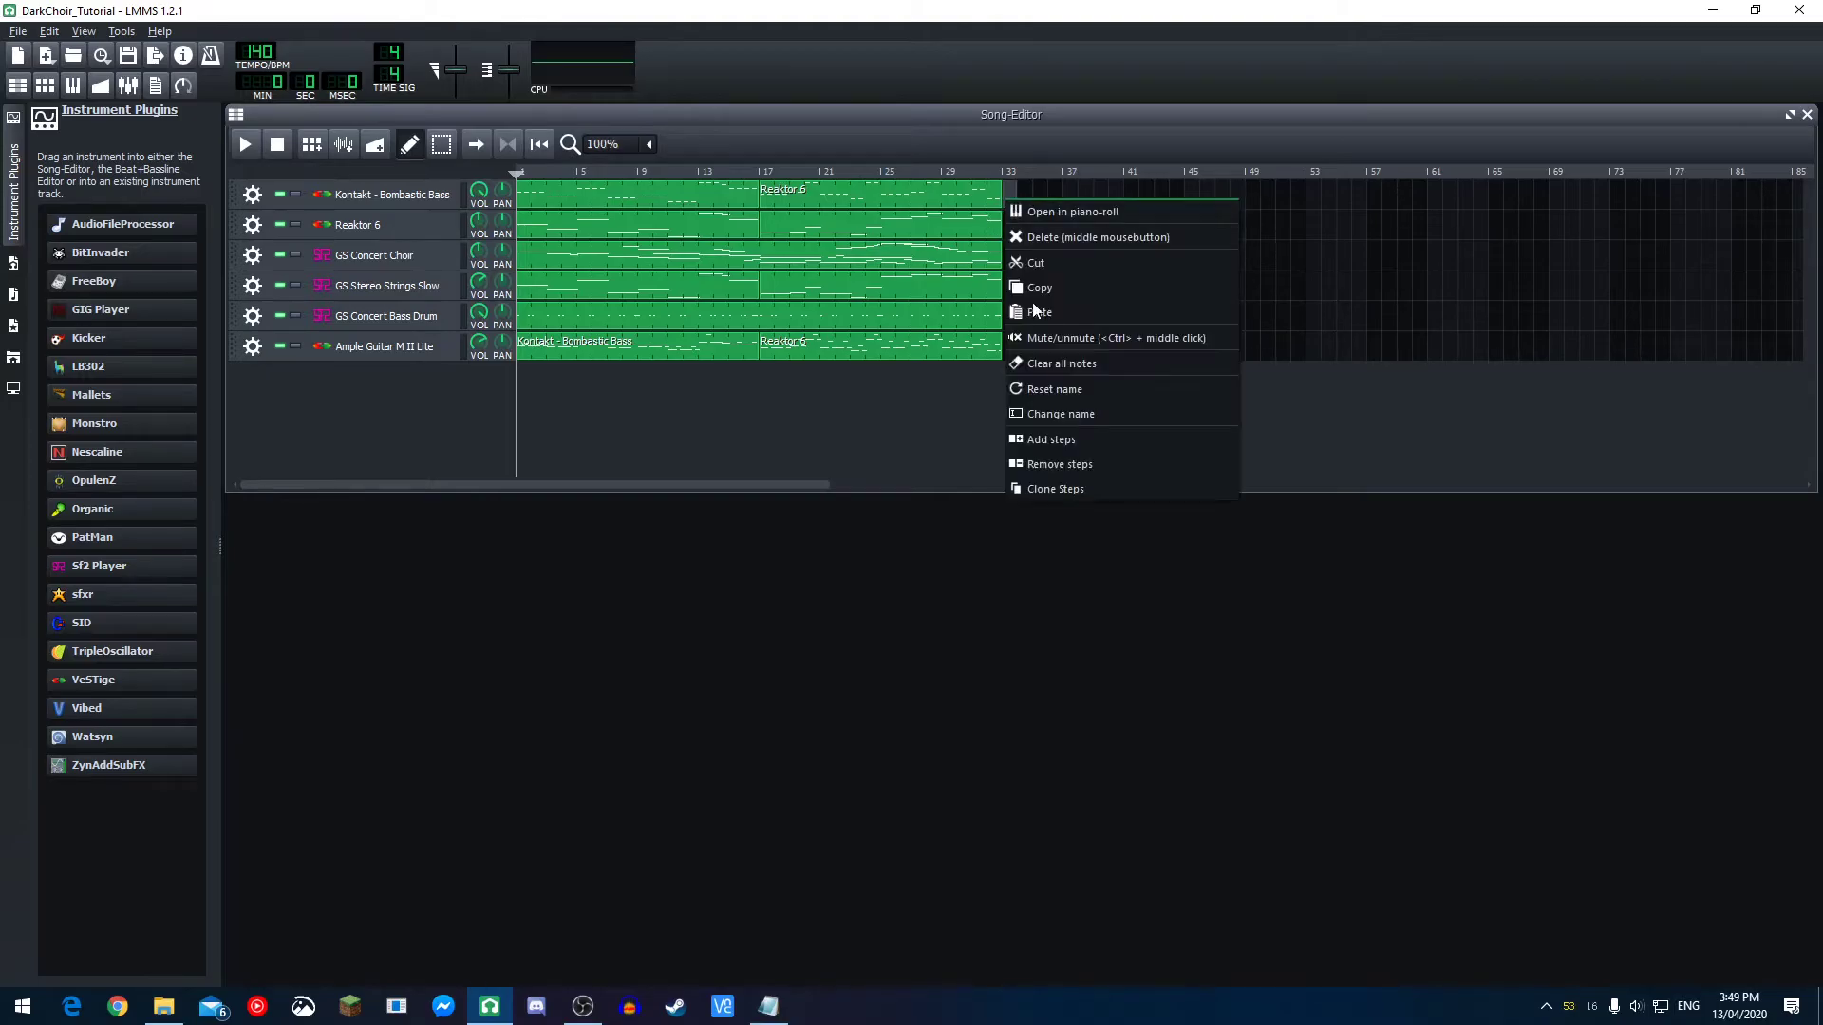
{"action": "left_click", "coordinate": [1040, 311]}
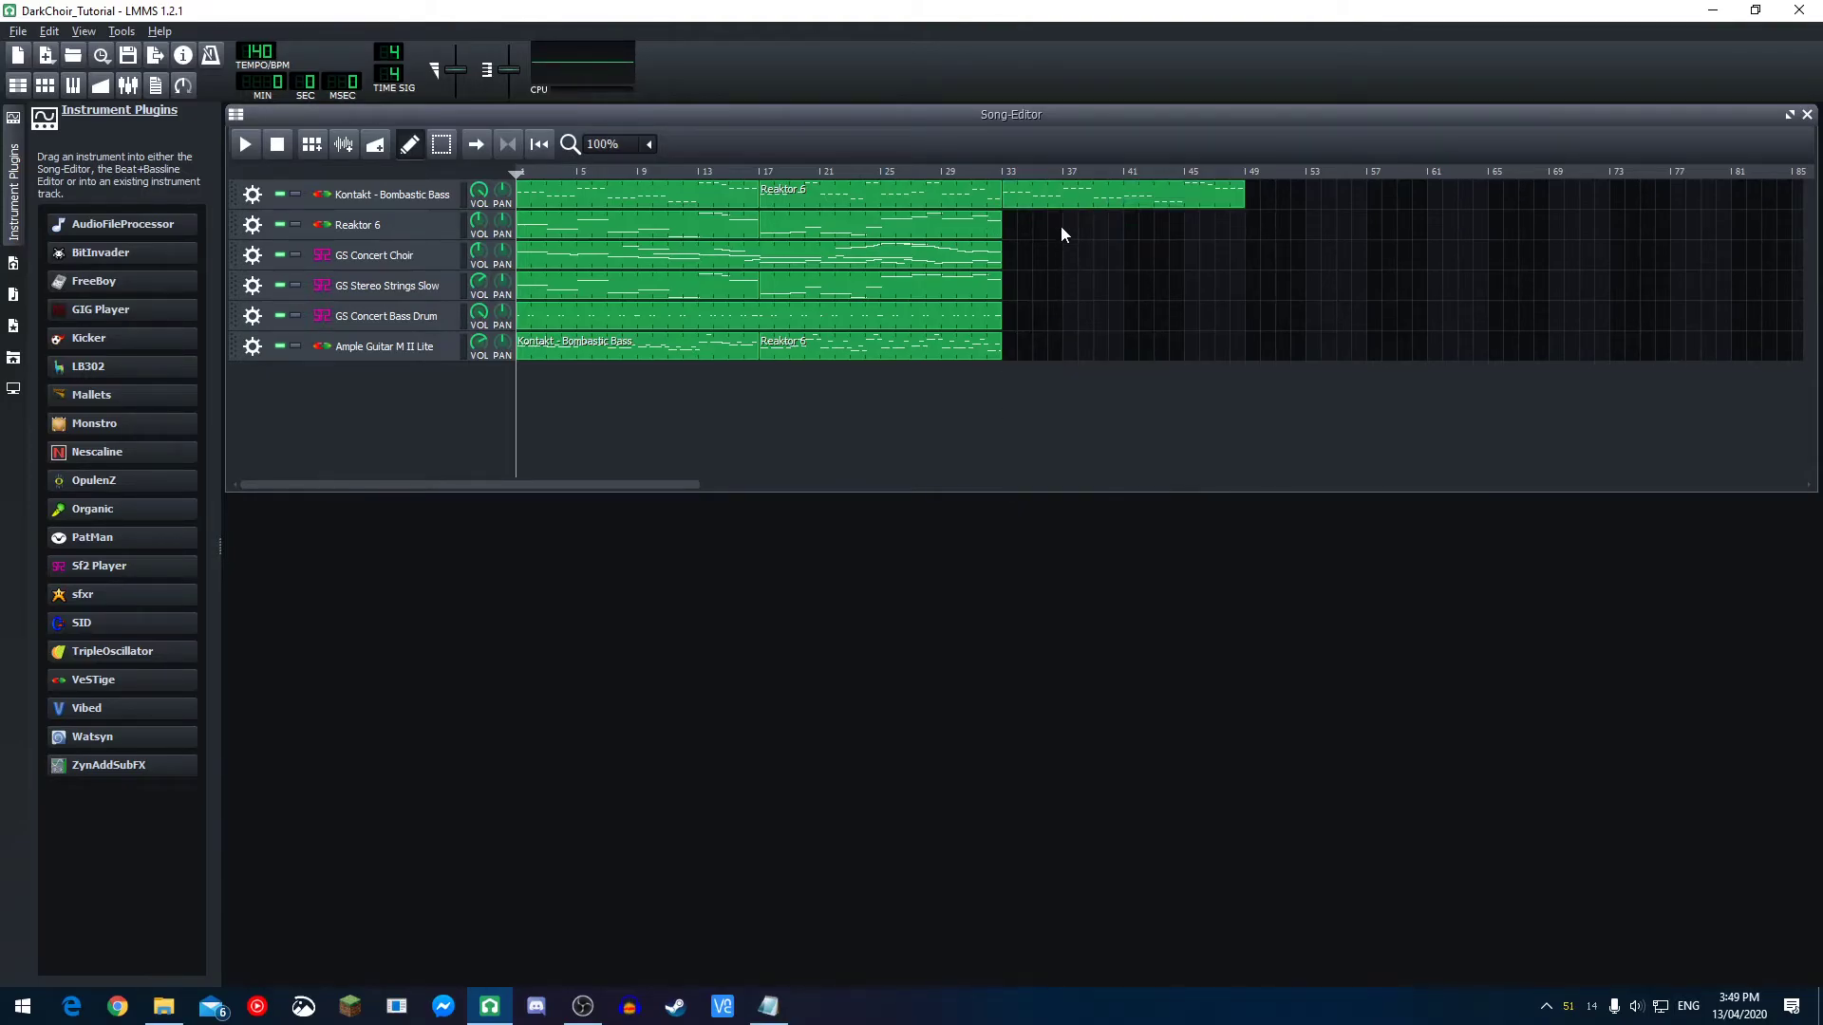
- Cut the pasted Kontakt pattern and paste it onto the GS Concert Bass Drum track at bar 33
{"action": "right_click", "coordinate": [1035, 197]}
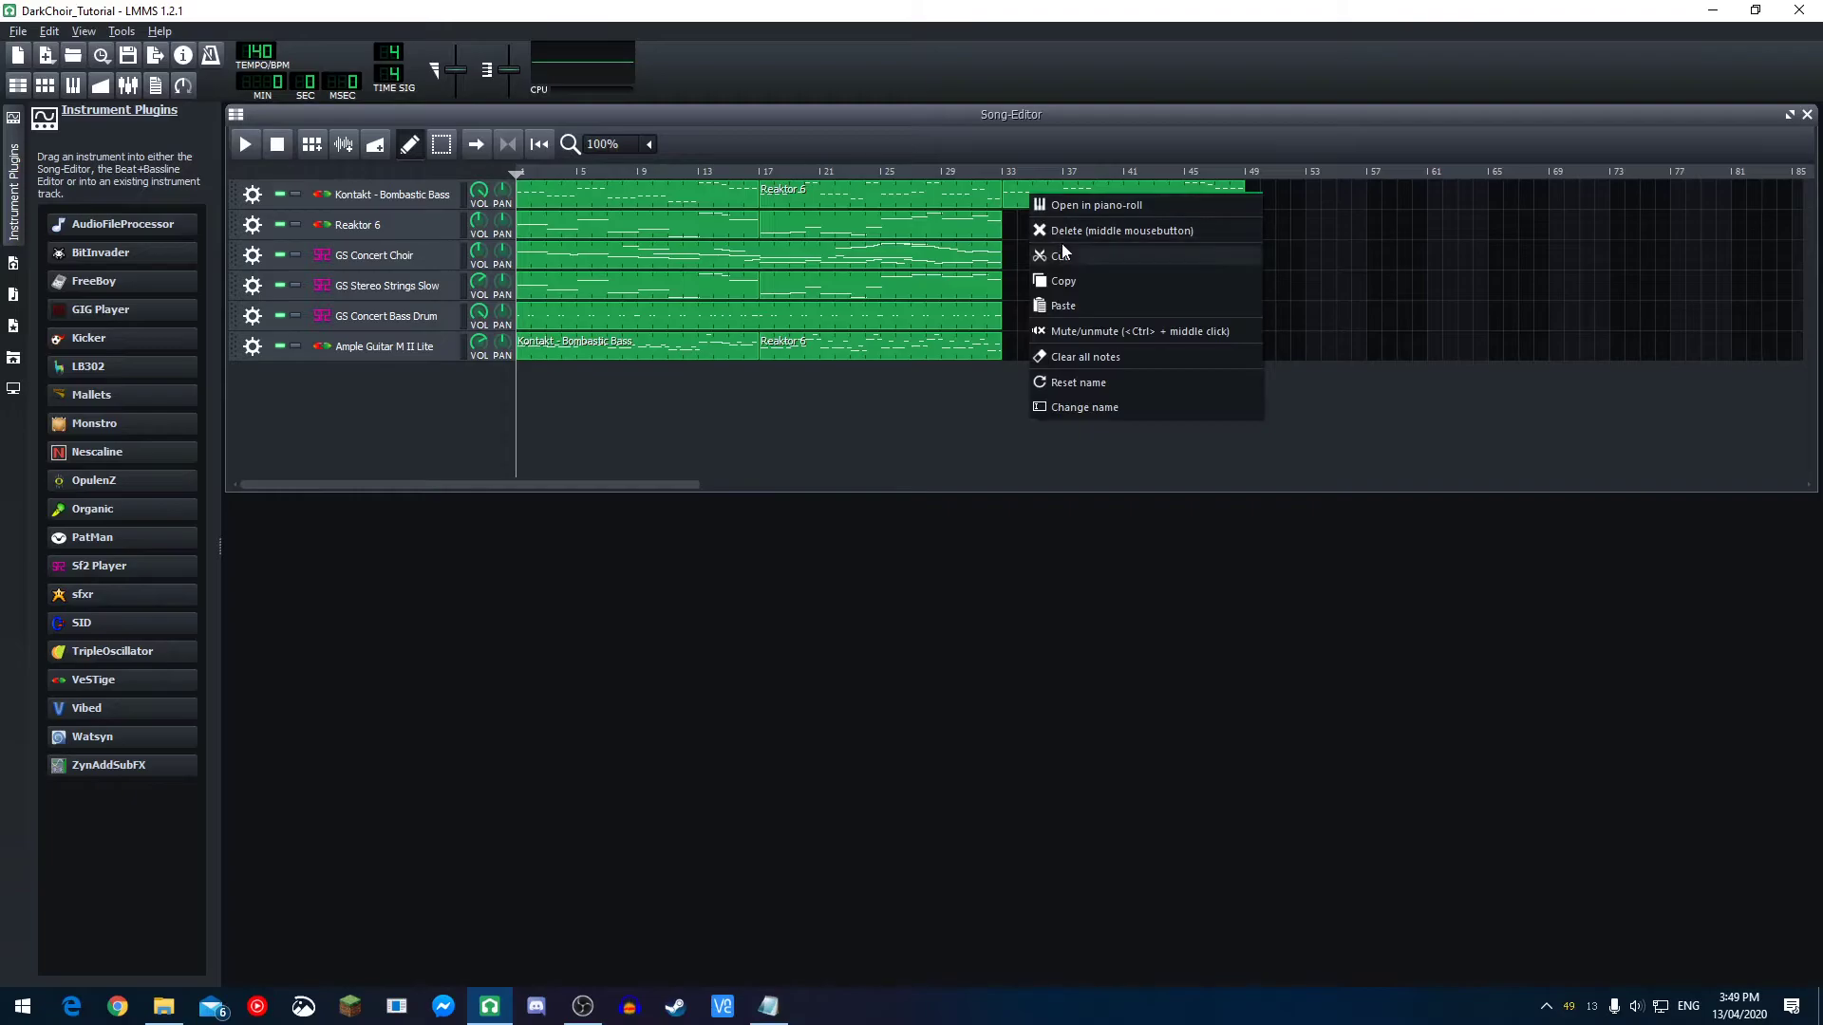
{"action": "left_click", "coordinate": [1050, 258]}
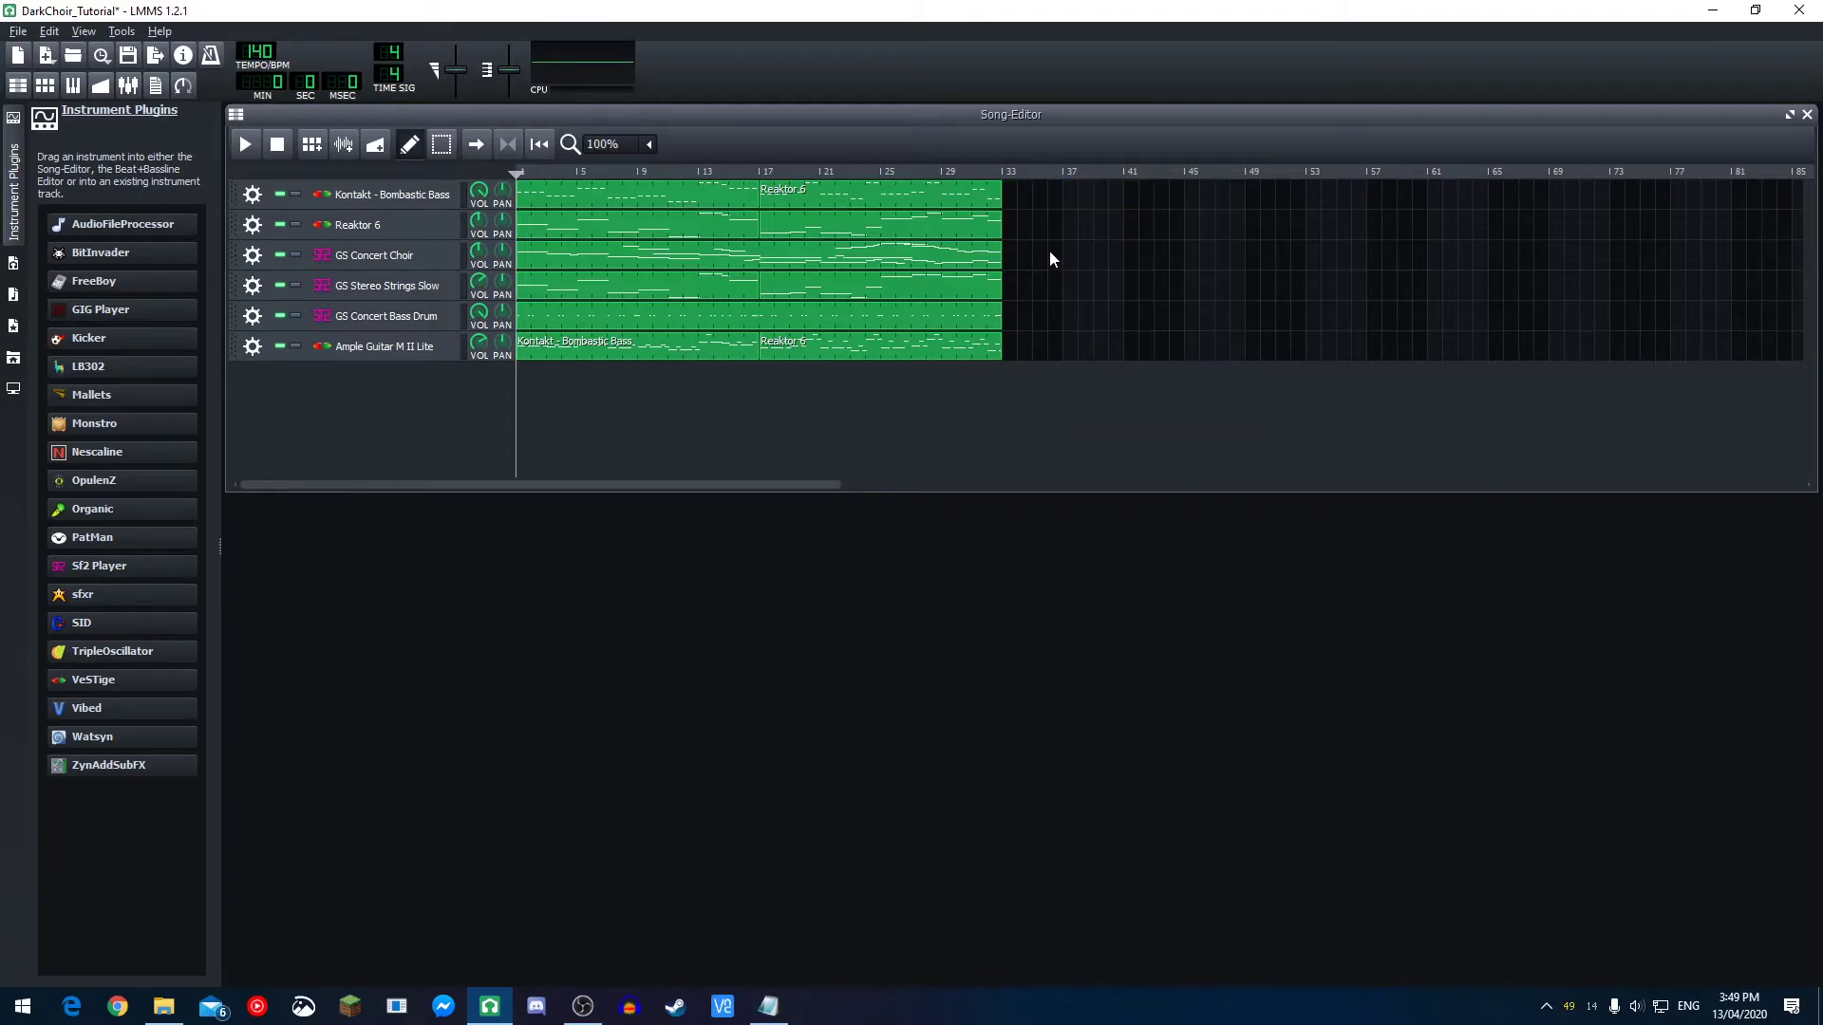
{"action": "right_click", "coordinate": [1007, 317]}
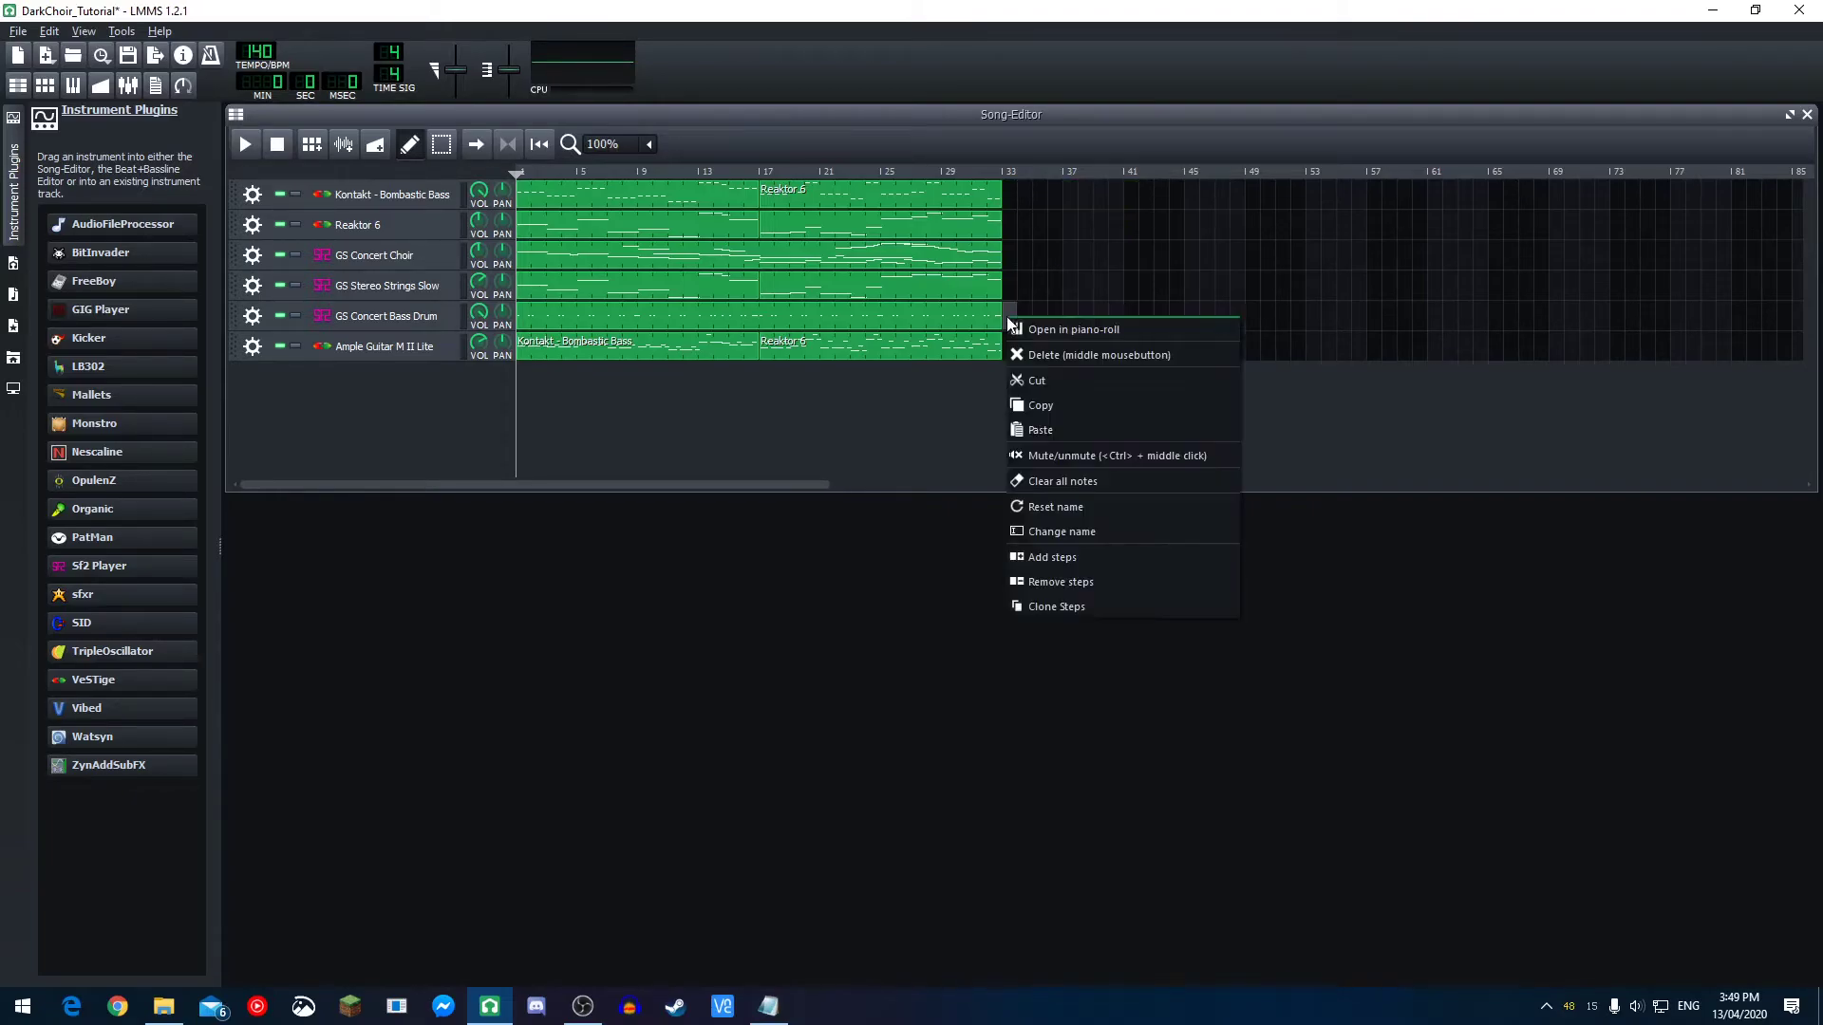
{"action": "left_click", "coordinate": [1041, 430]}
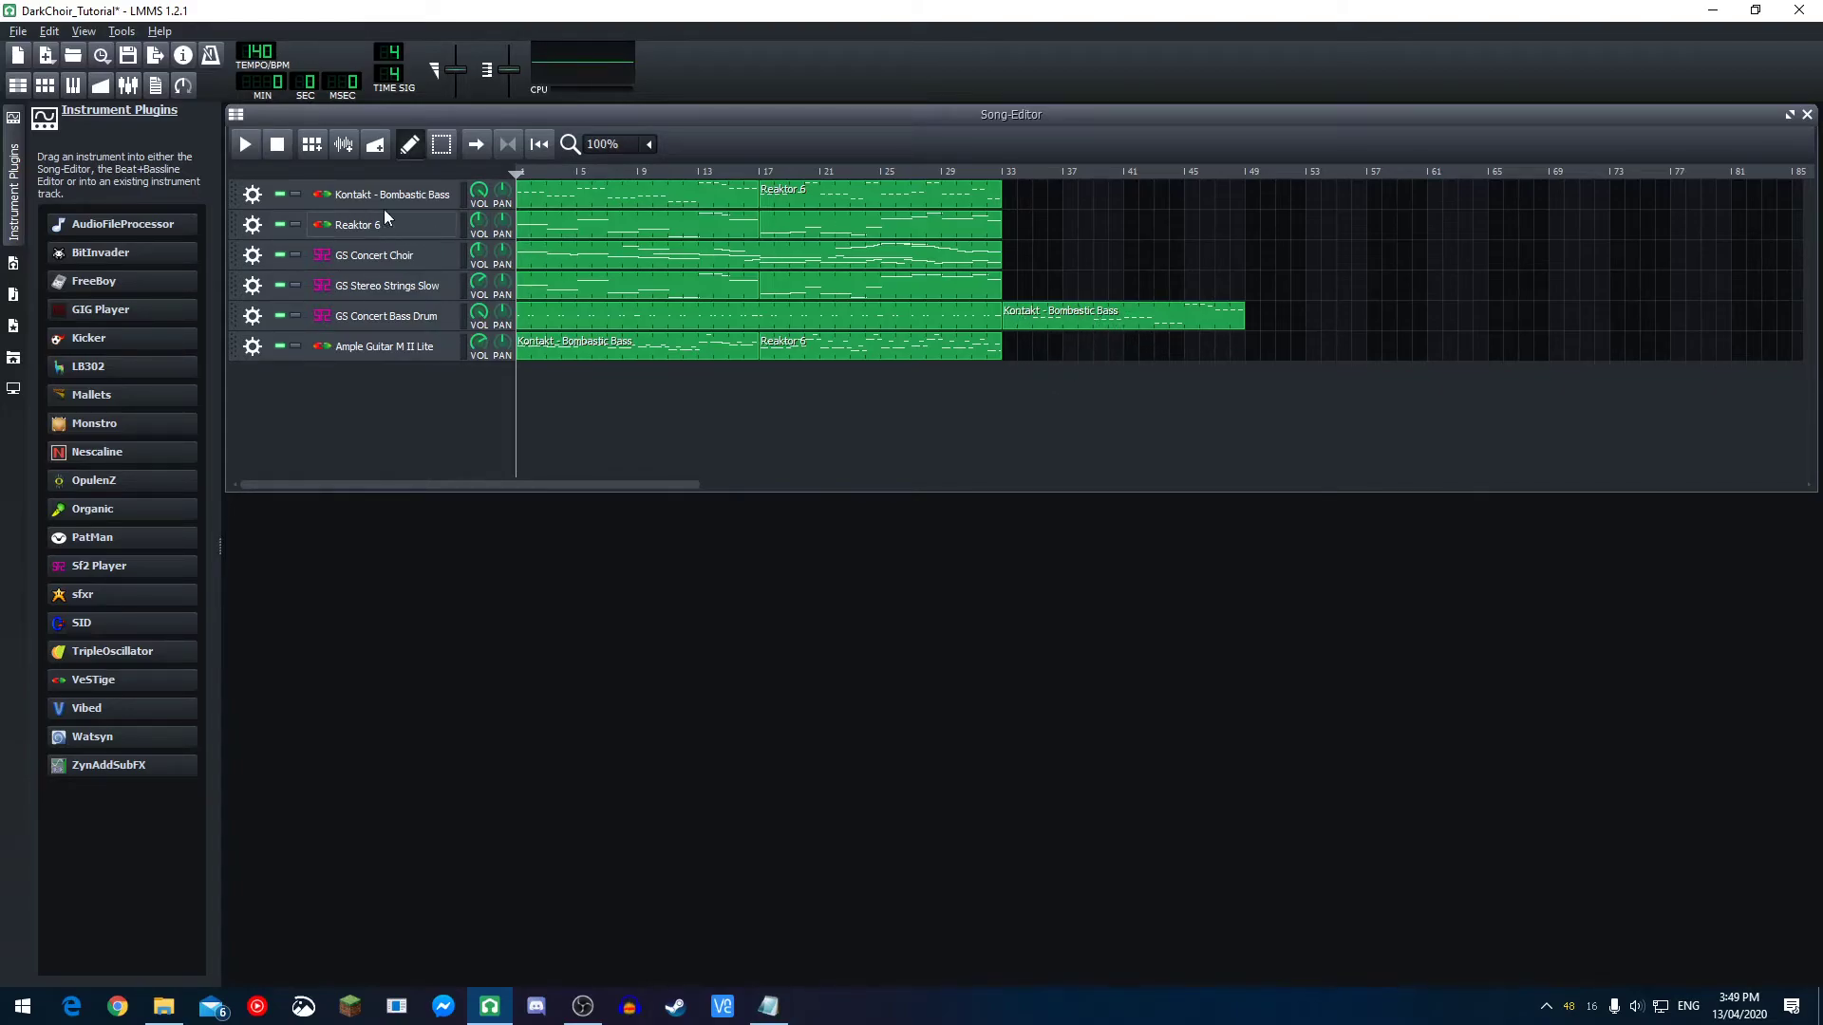
- Delete the pasted Kontakt pattern from the GS Concert Bass Drum track, then delete that track's original pattern and undo it
{"action": "right_click", "coordinate": [1070, 323]}
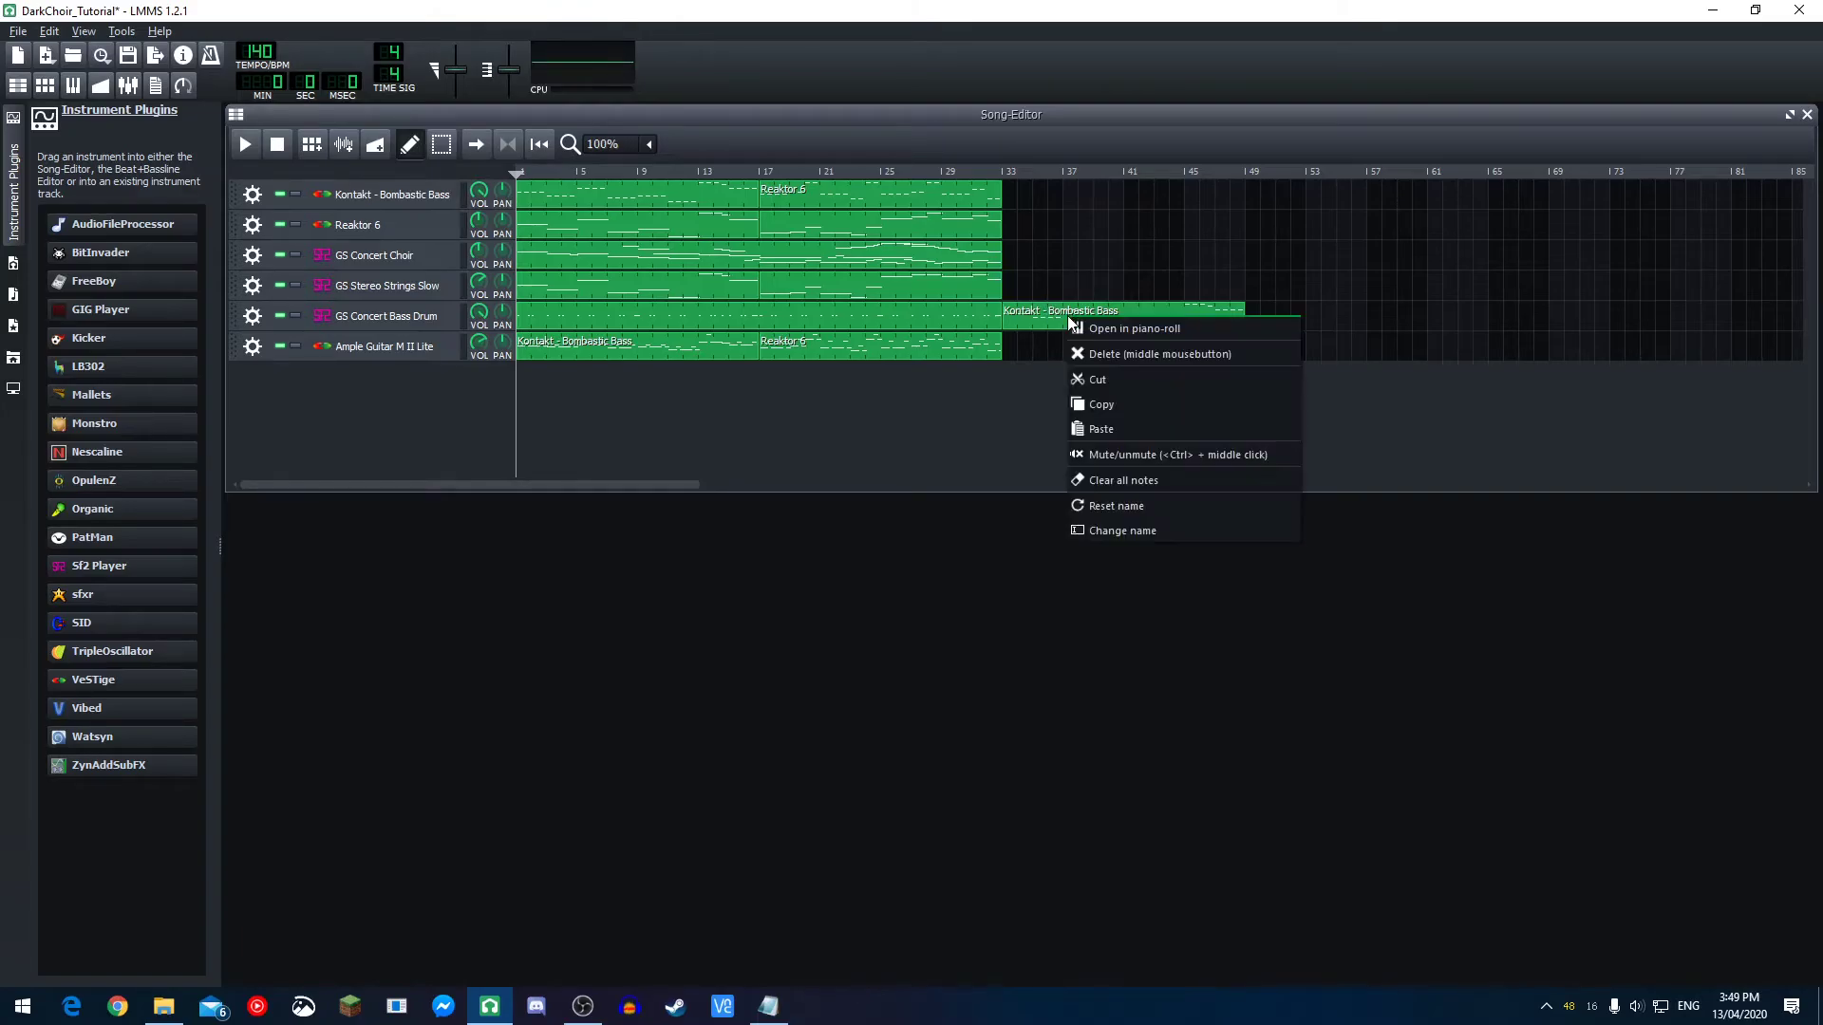
{"action": "left_click", "coordinate": [1103, 353]}
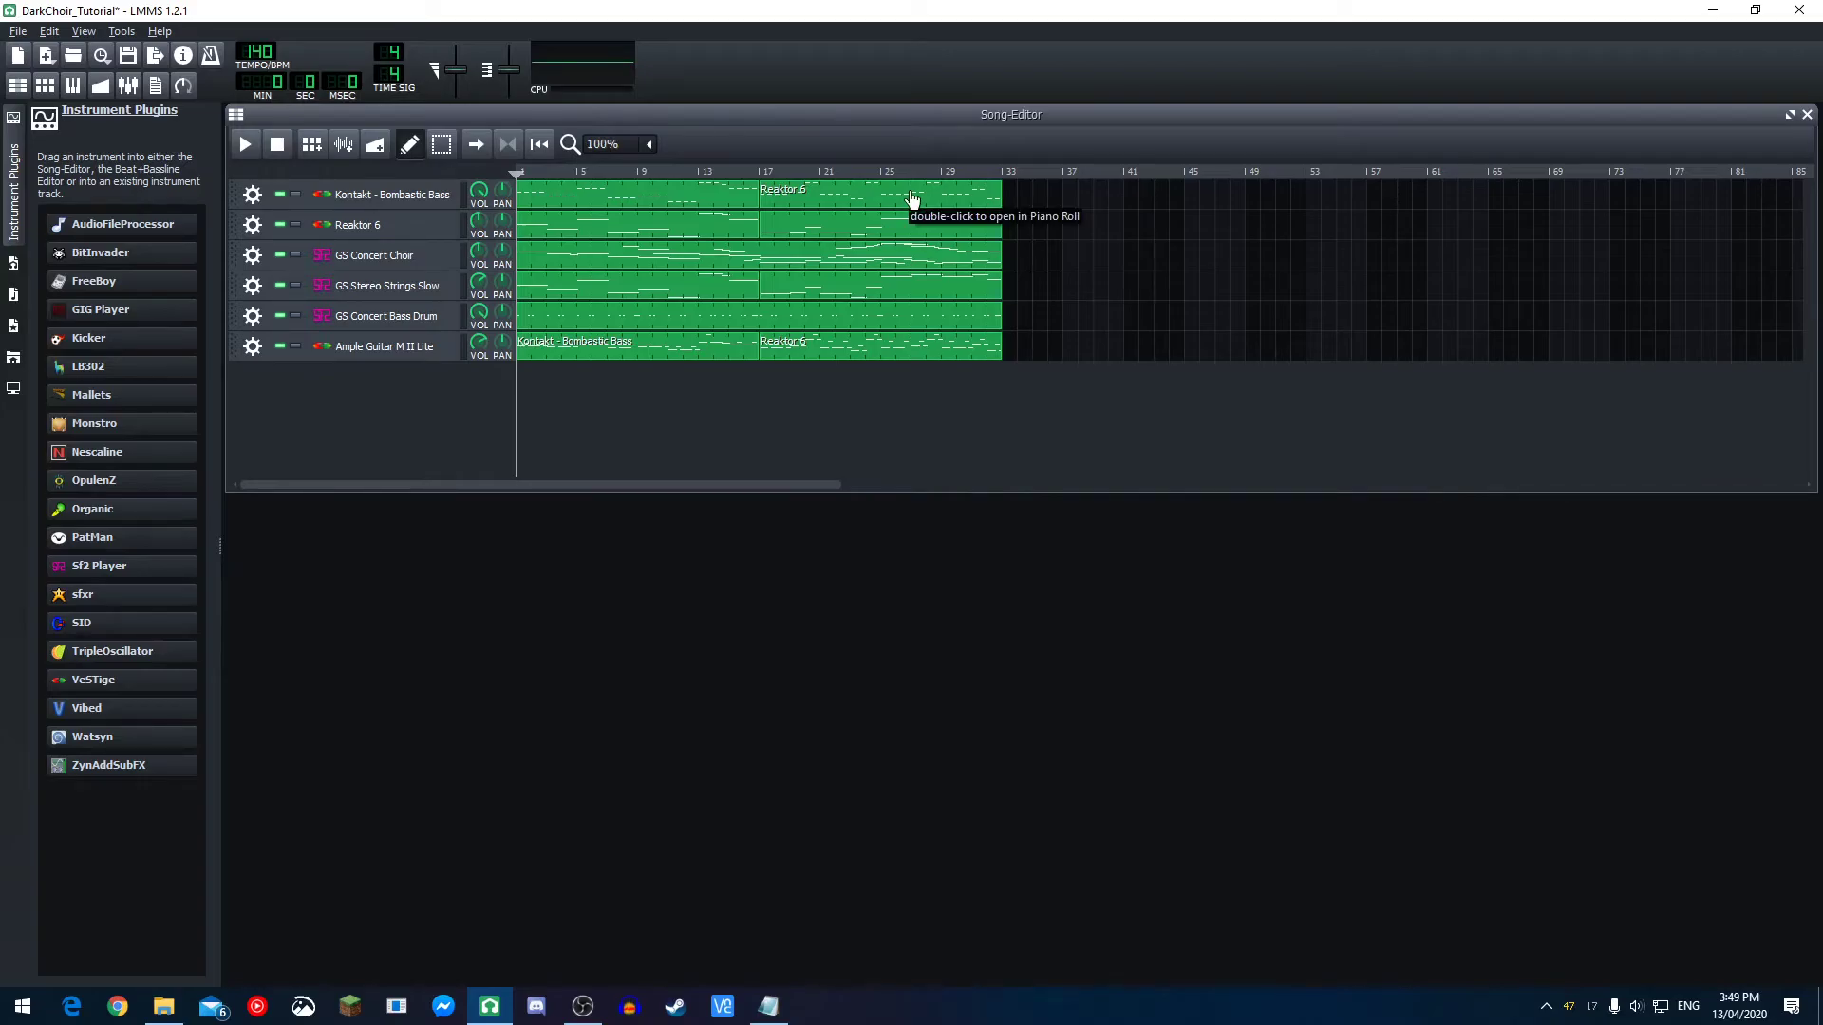
{"action": "middle_click", "coordinate": [915, 321]}
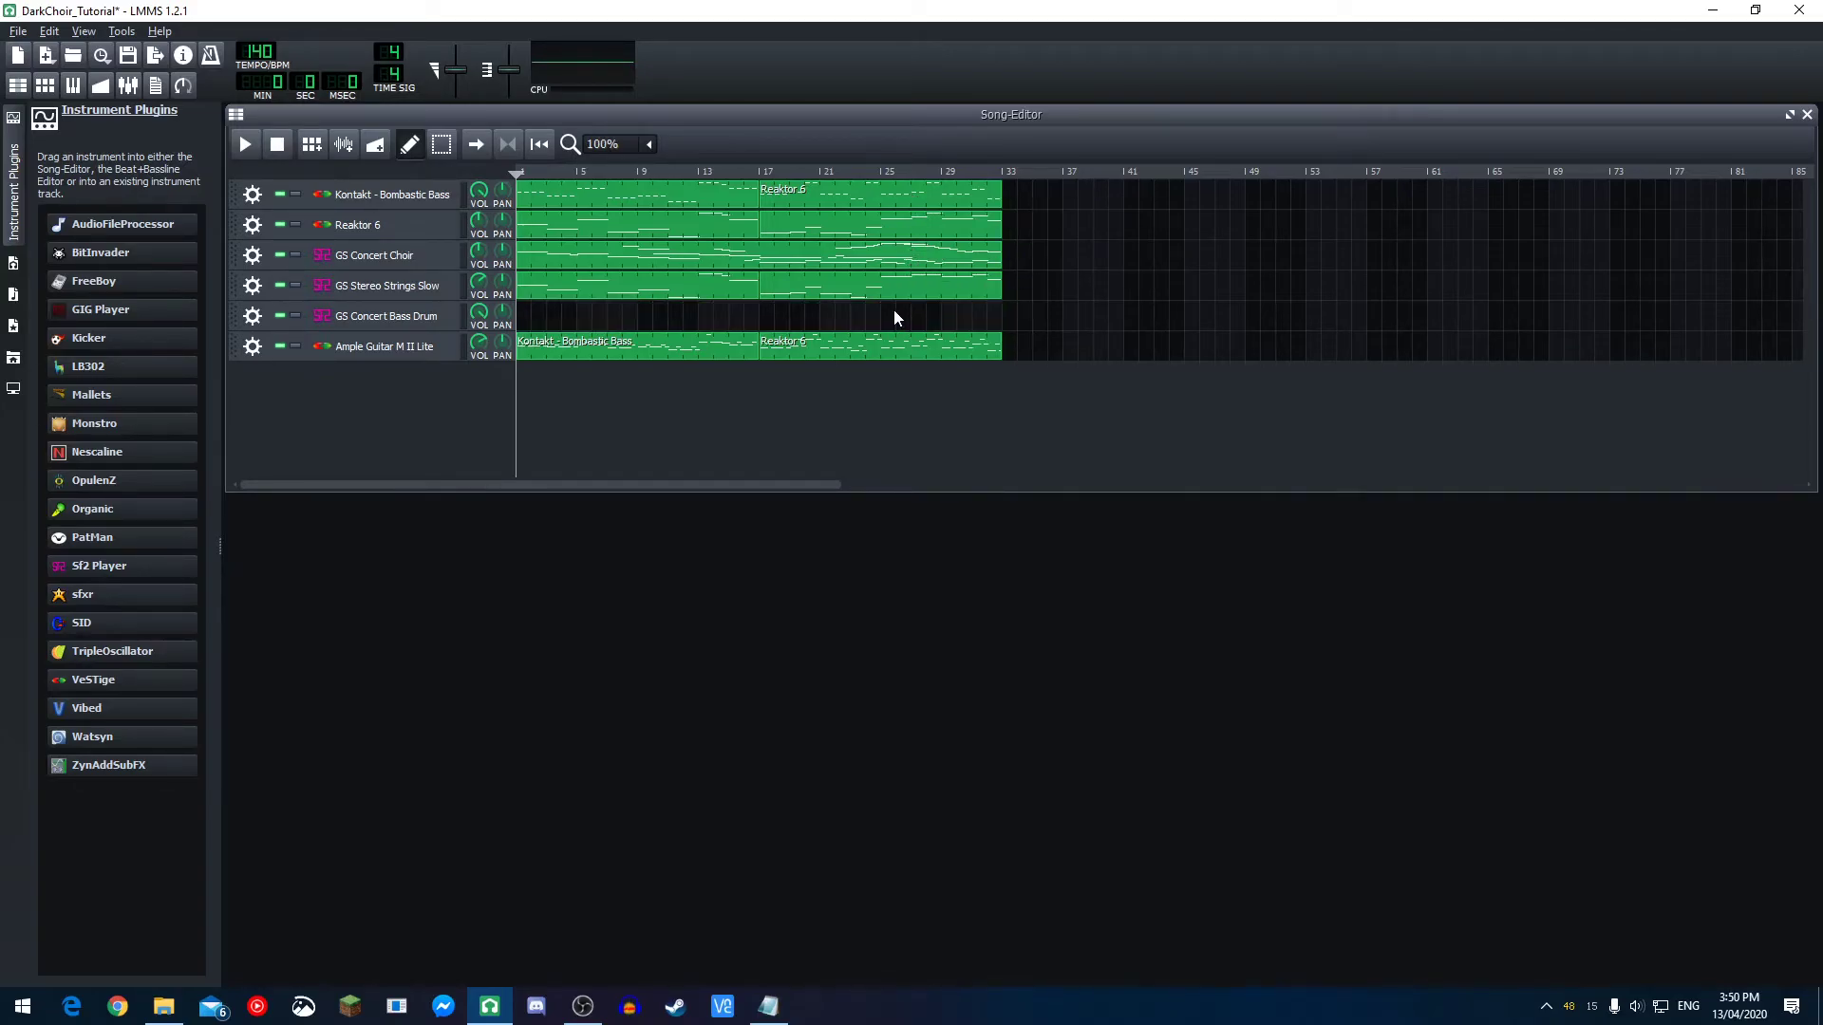
{"action": "key", "text": "ctrl+z"}
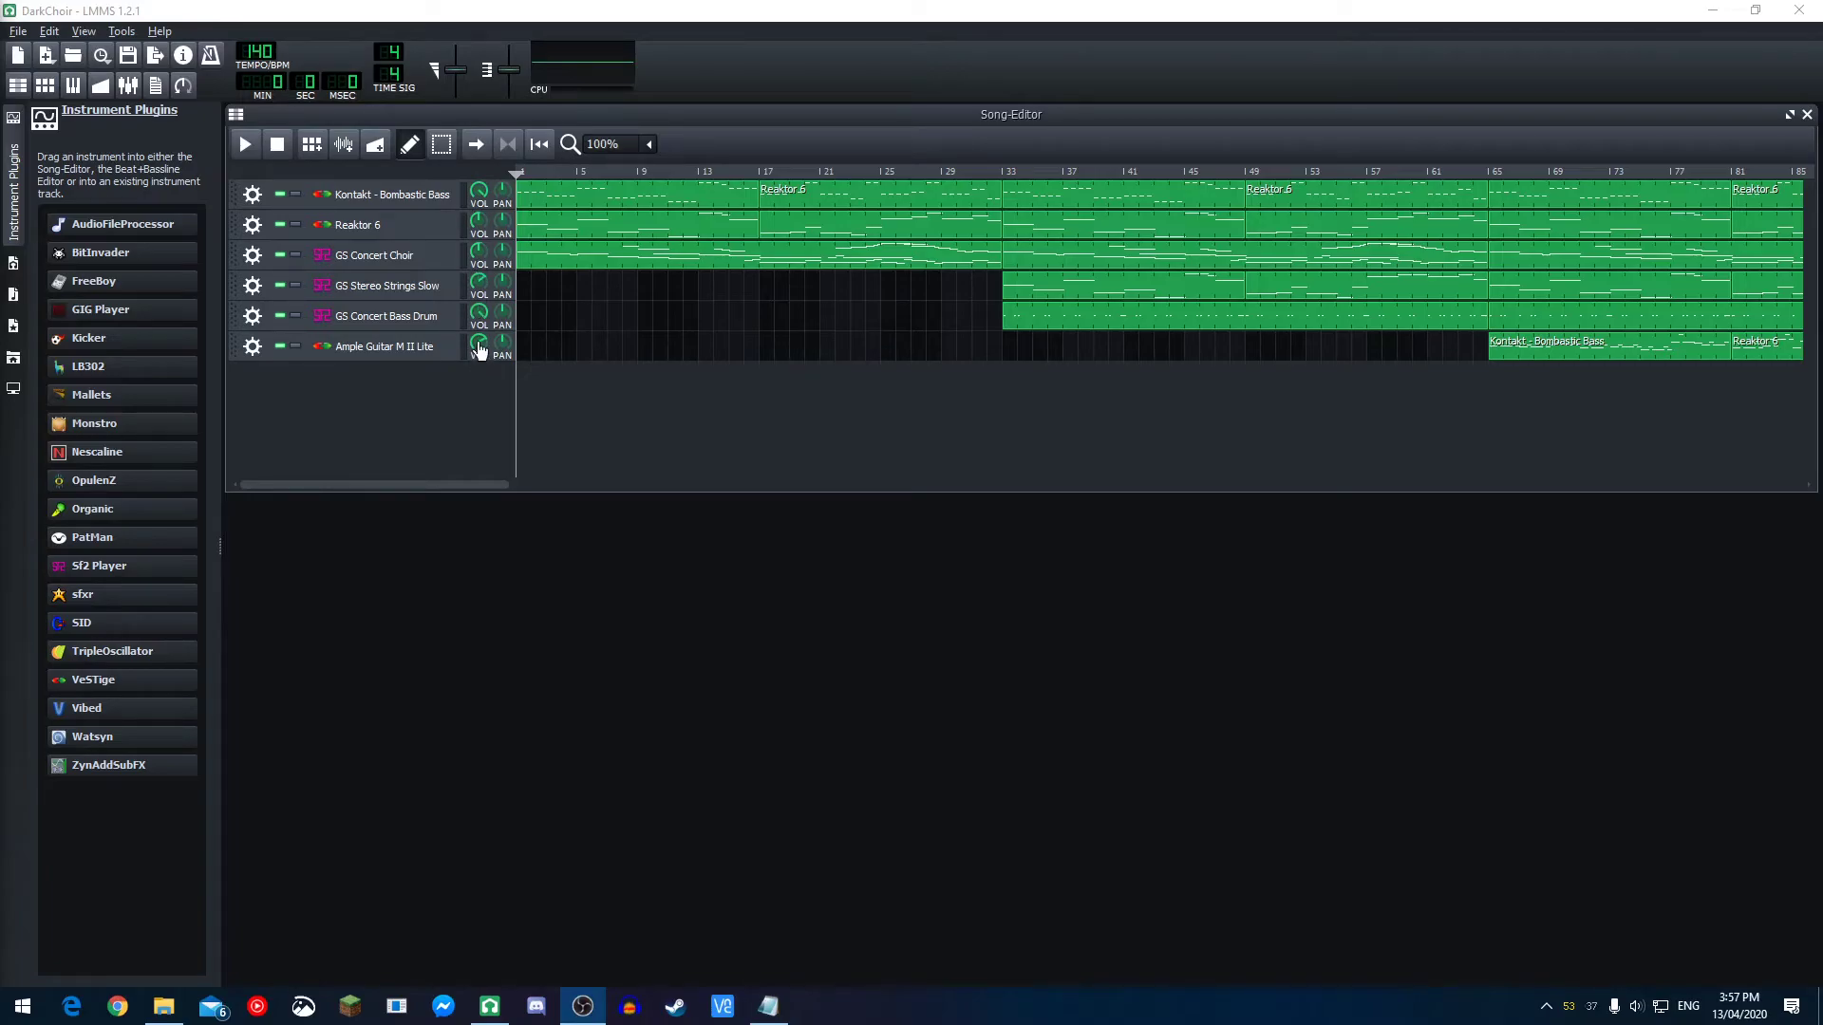
- Play the DarkChoir song from bar 65, where the Ample Guitar part enters, and stop it
{"action": "left_click_drag", "start_coordinate": [478, 348], "coordinate": [479, 340]}
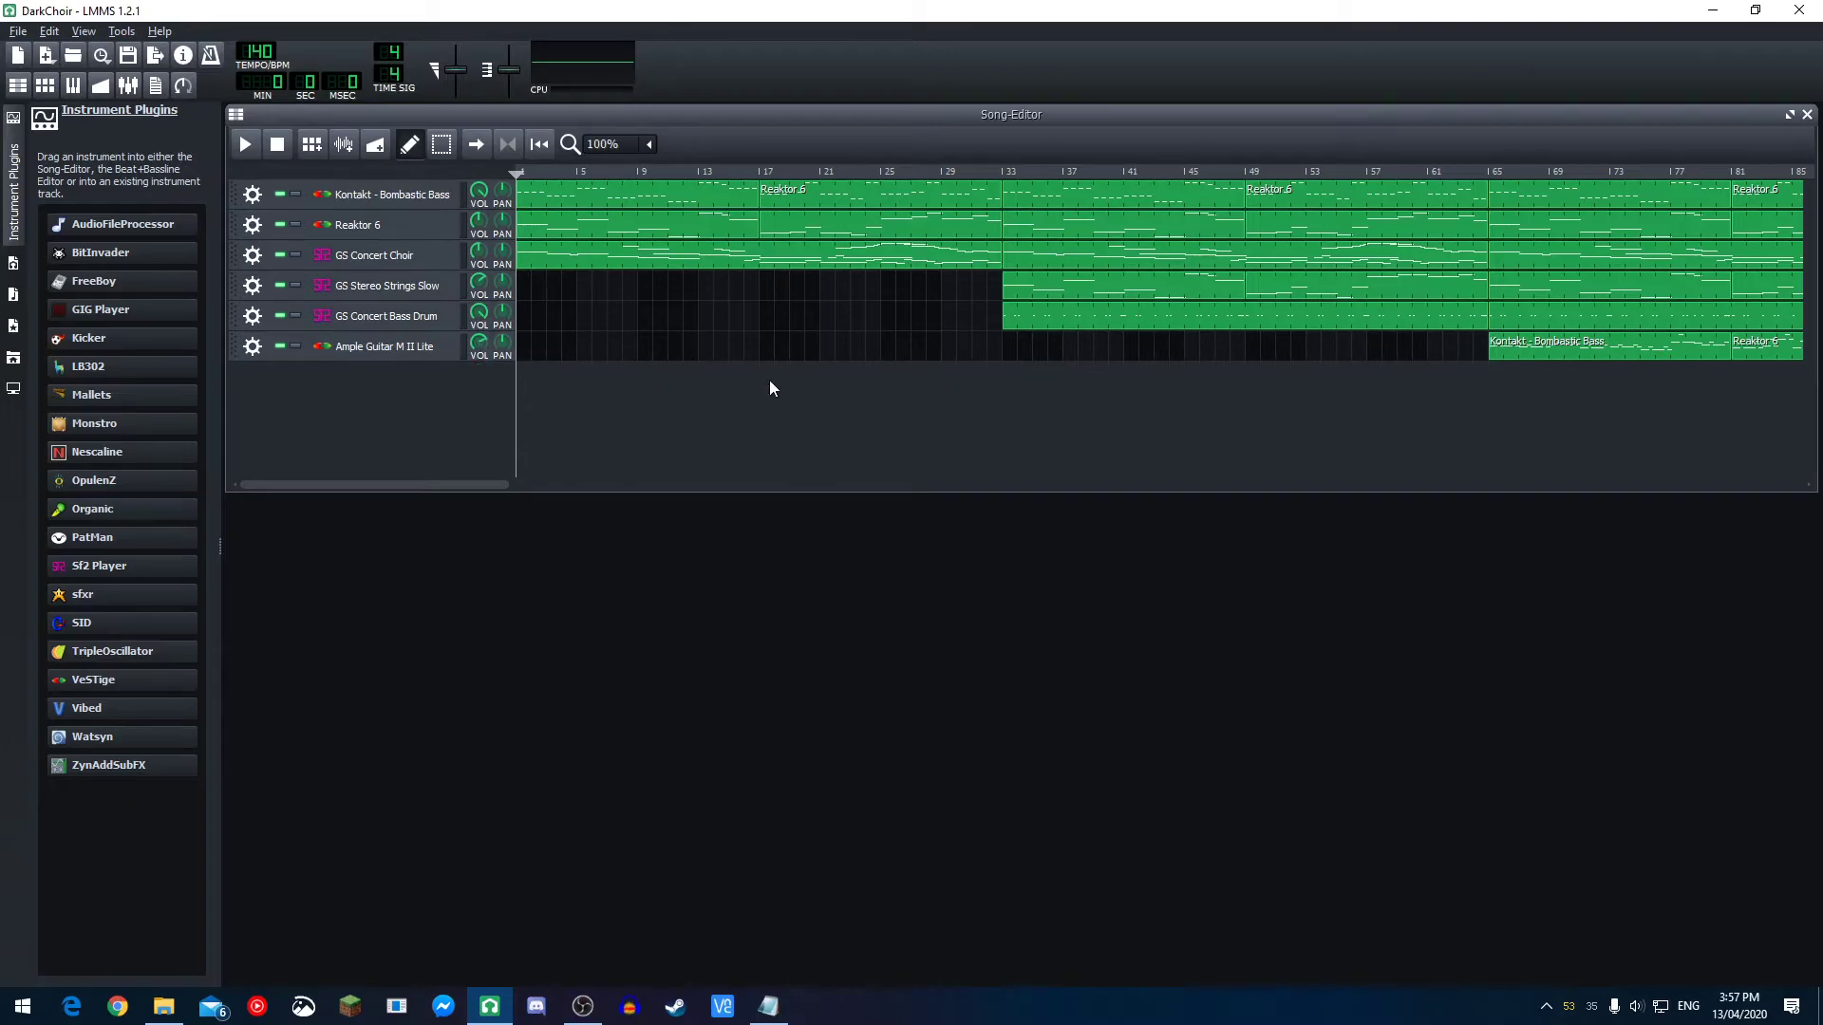
{"action": "left_click", "coordinate": [1486, 172]}
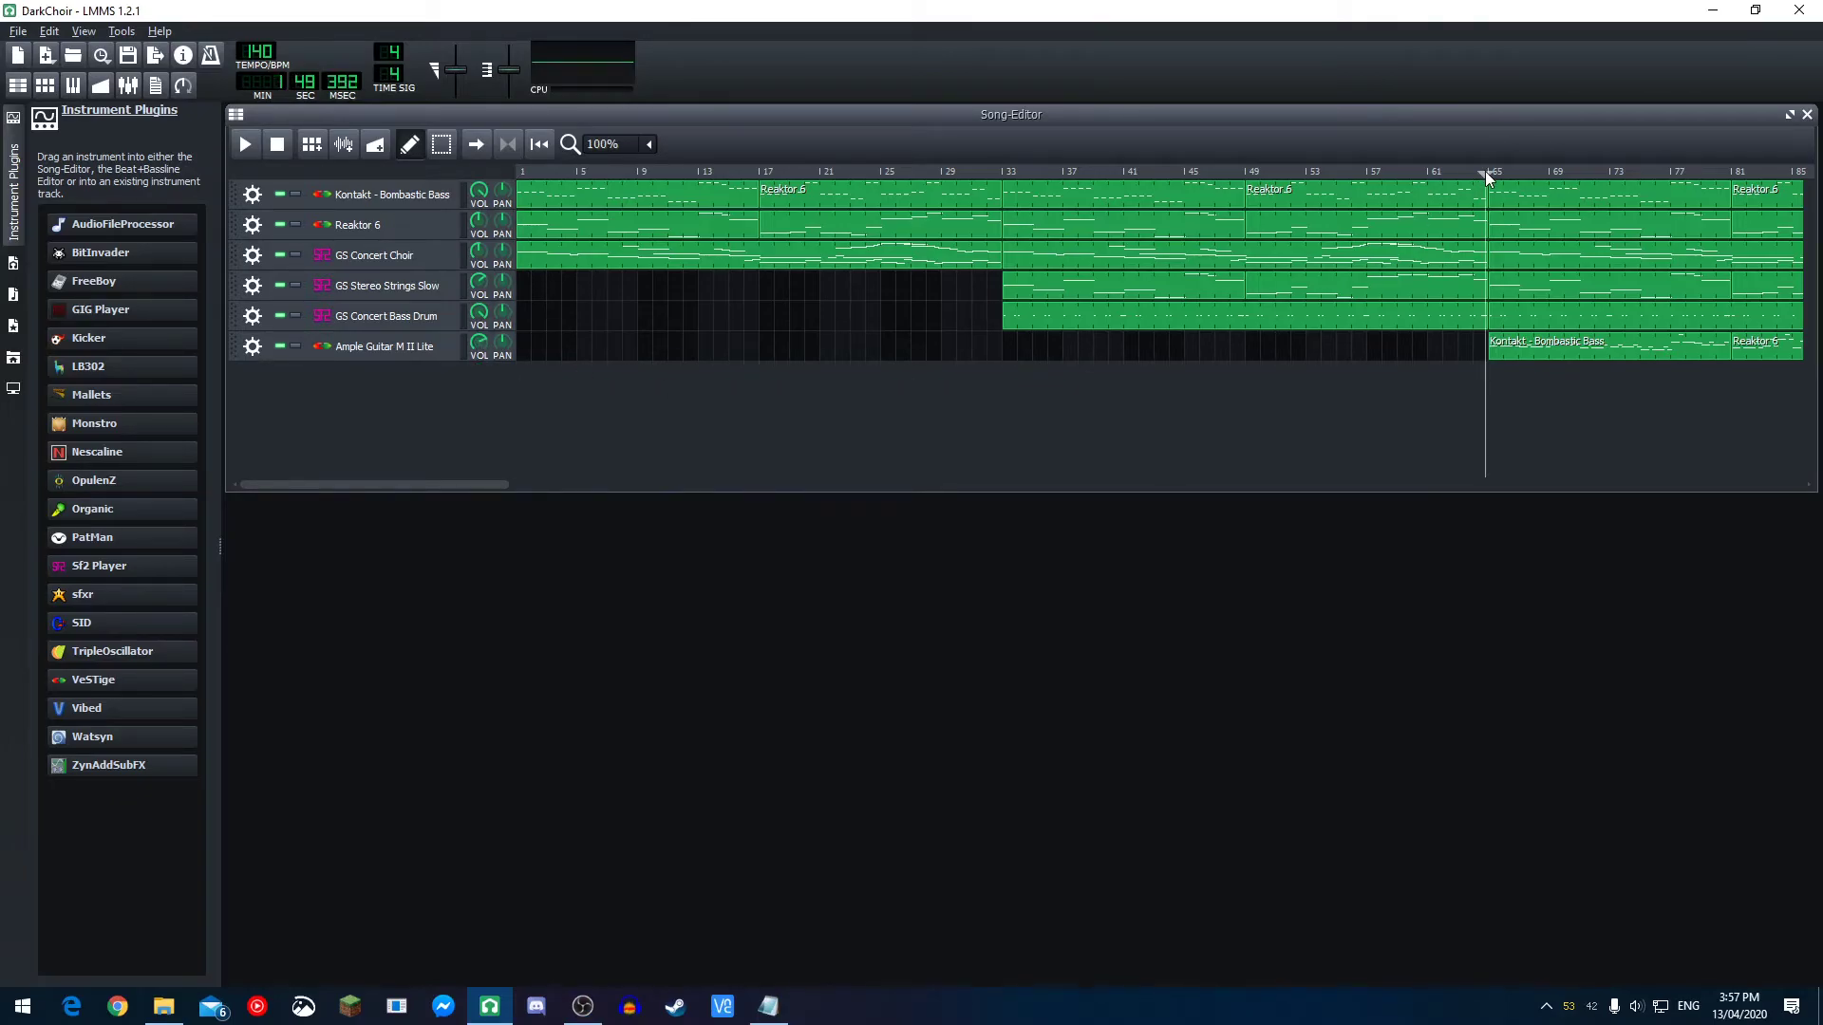
{"action": "left_click", "coordinate": [246, 146]}
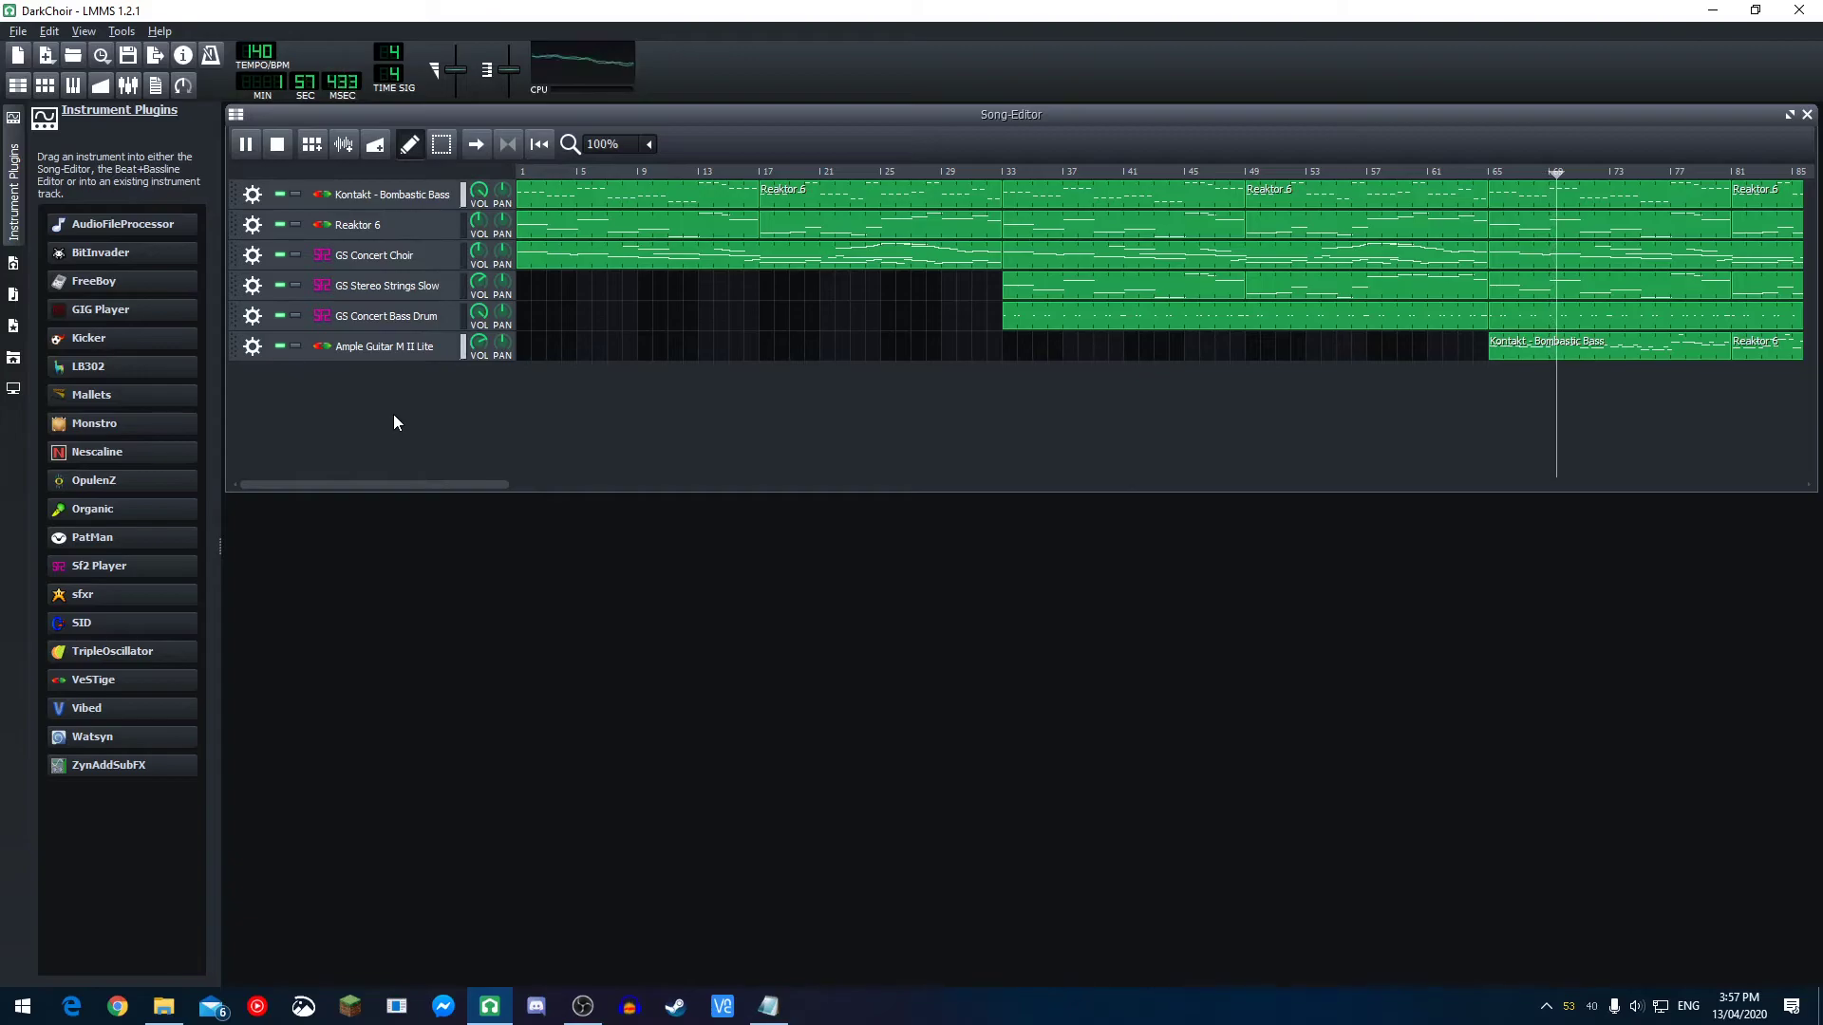
{"action": "left_click_drag", "start_coordinate": [359, 484], "coordinate": [834, 494]}
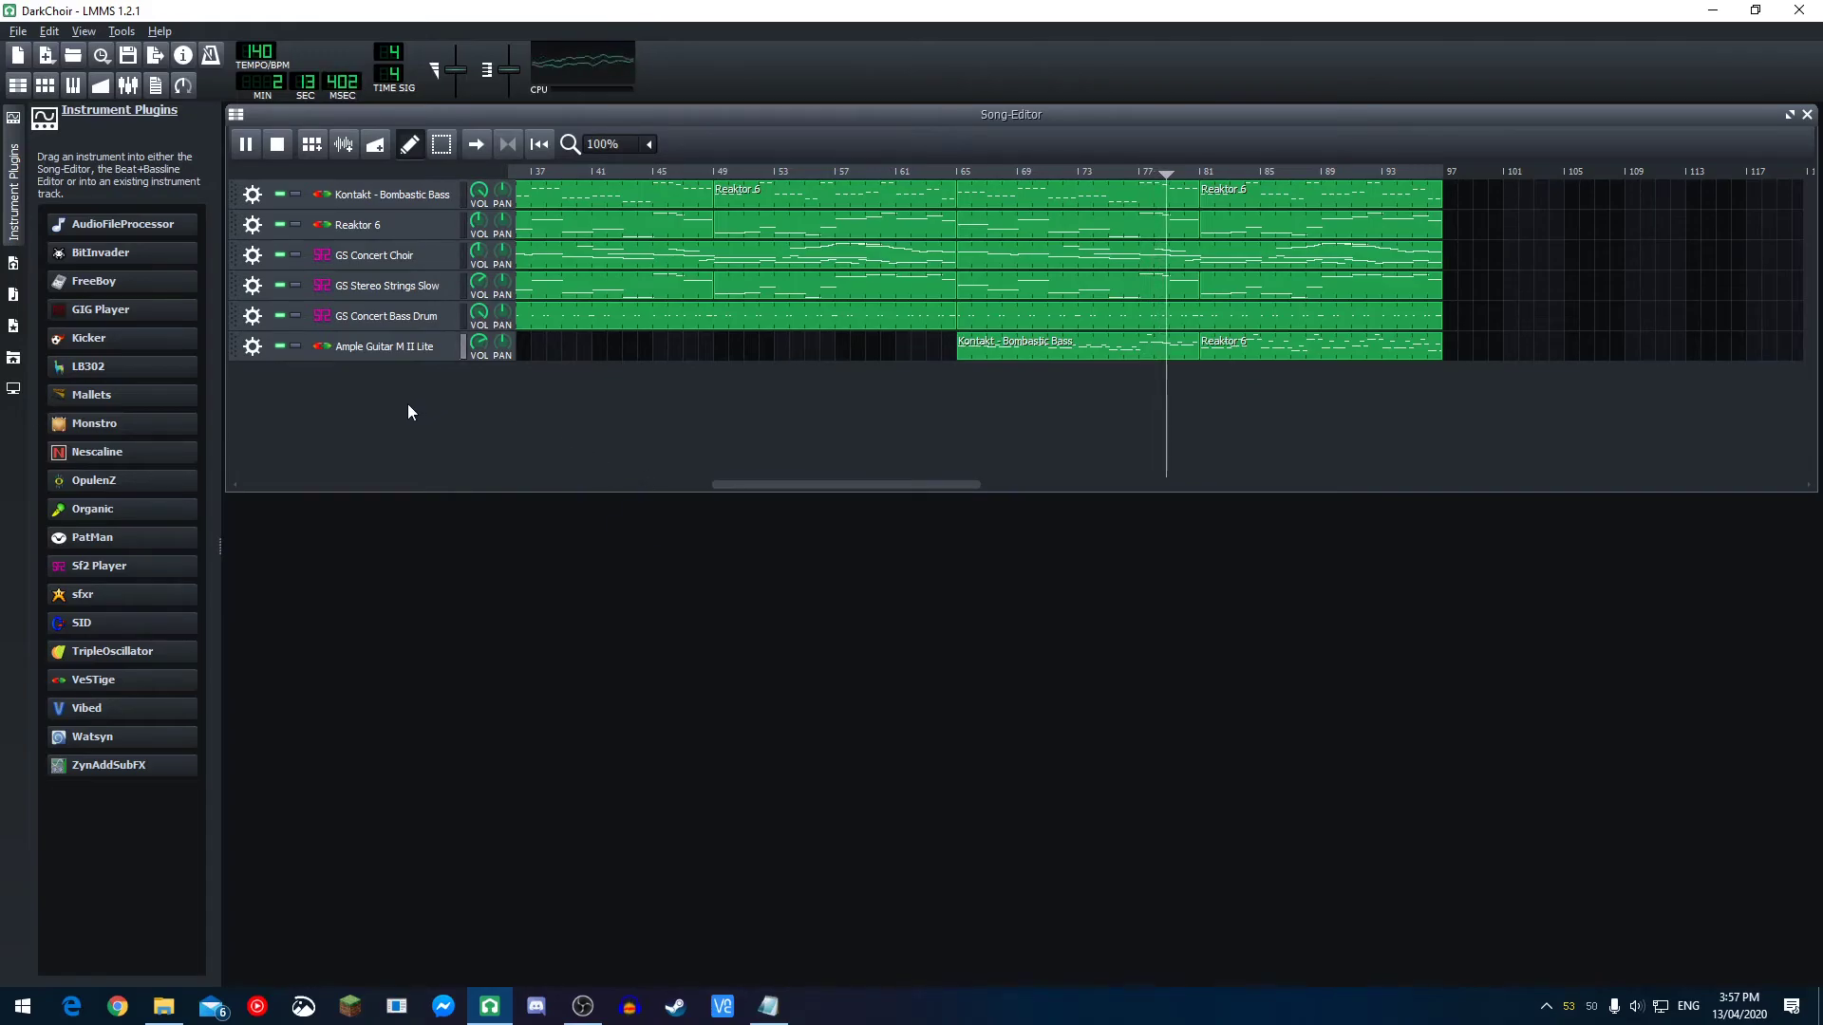
{"action": "left_click", "coordinate": [277, 146]}
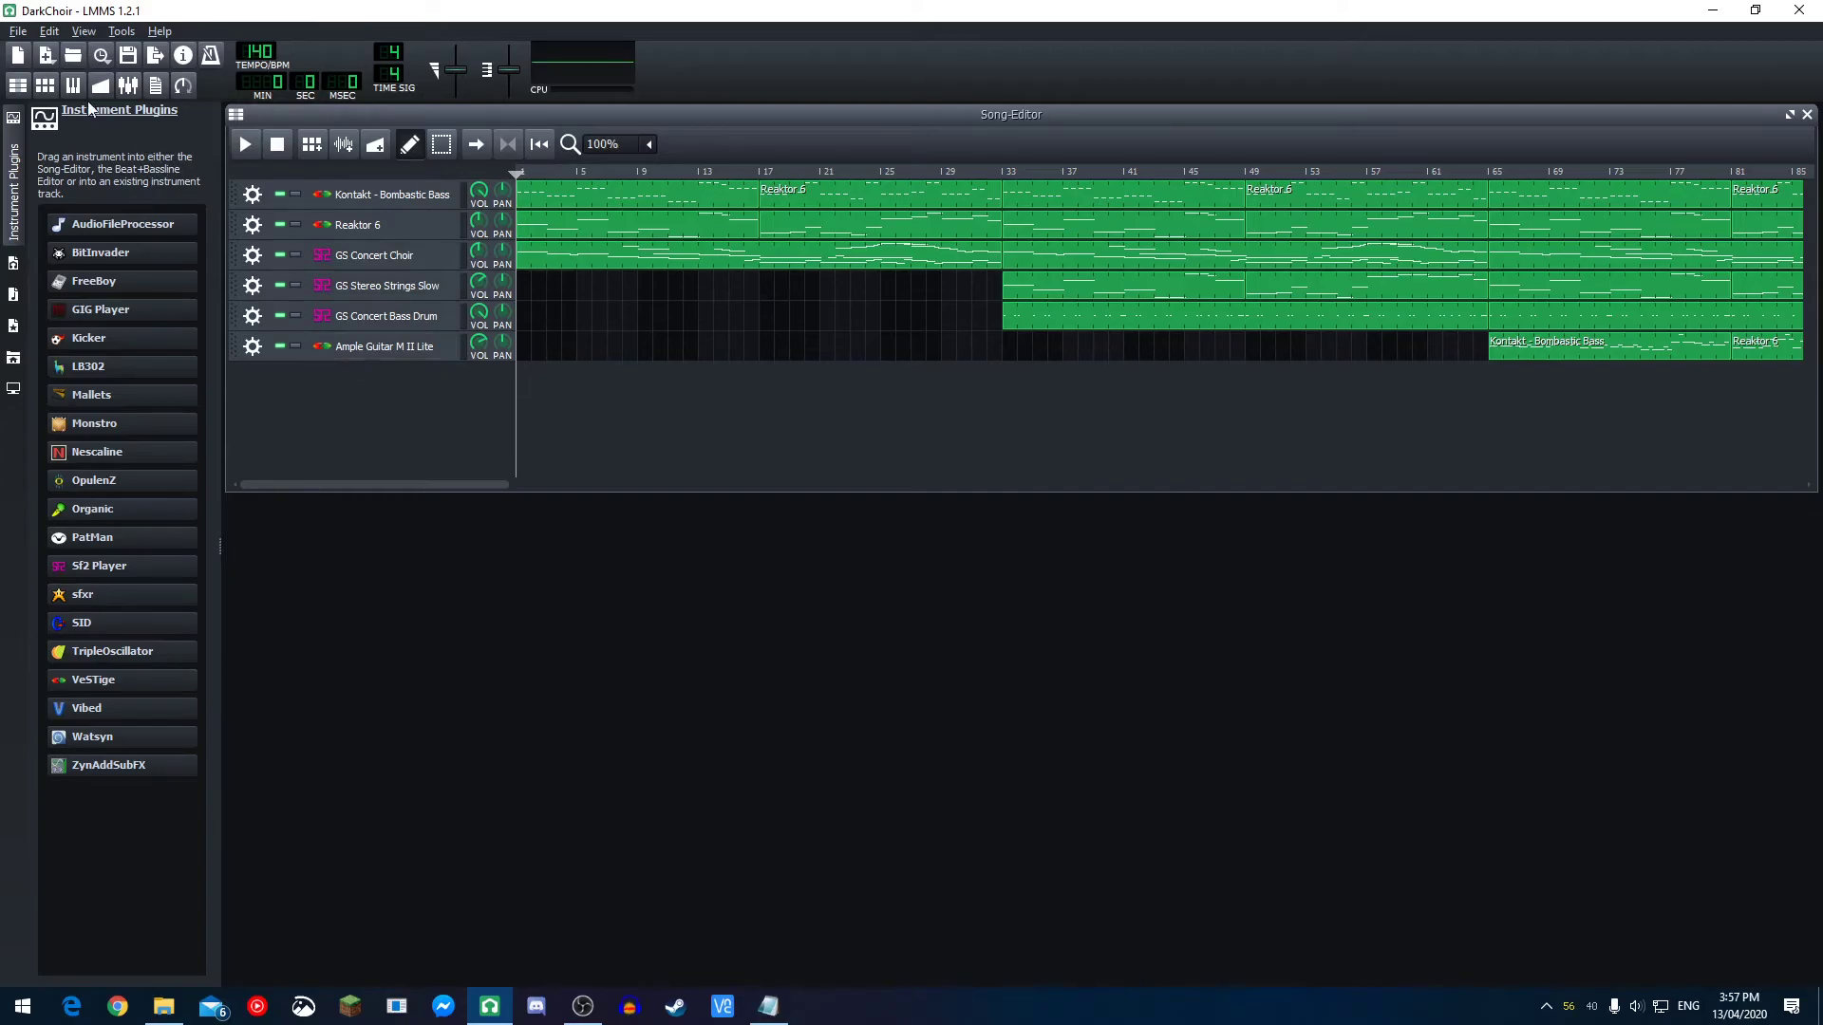
- Start exporting the project as a WAV file named DarkChoir_Tutorial.wav in the Random stuff folder
{"action": "left_click", "coordinate": [18, 31]}
{"action": "mouse_move", "coordinate": [50, 31]}
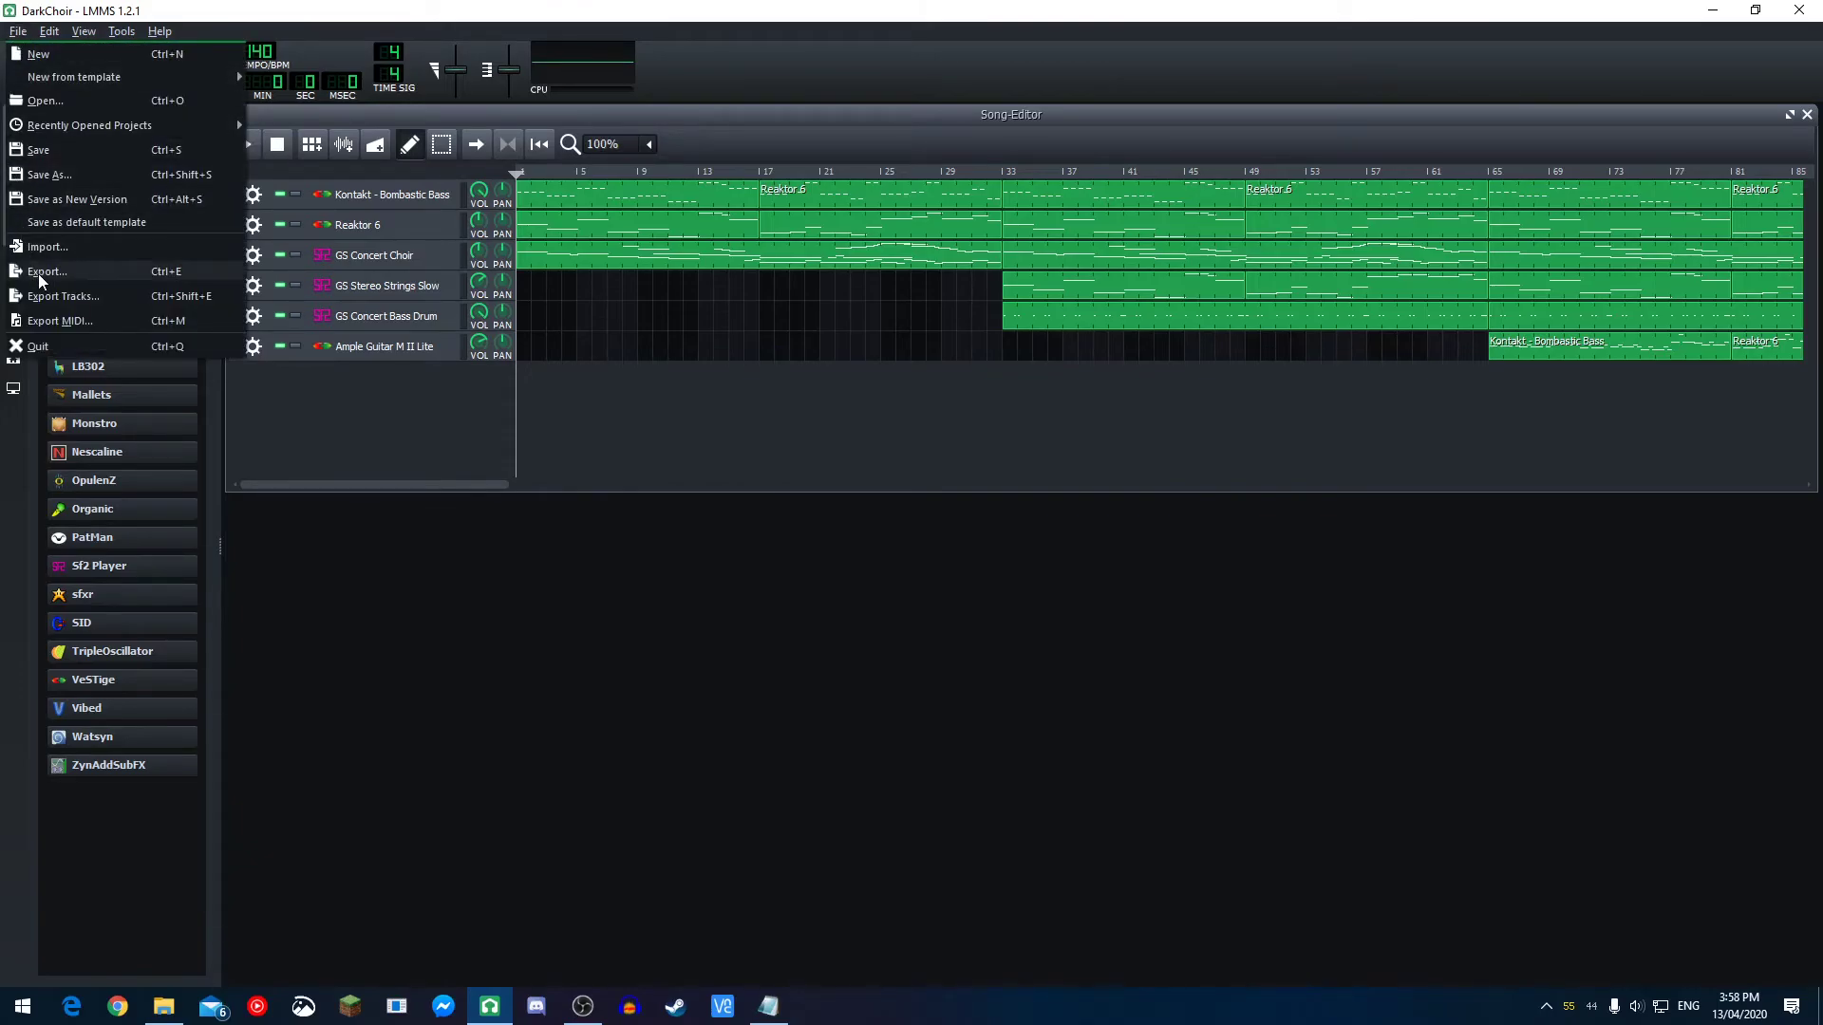
{"action": "left_click", "coordinate": [40, 273]}
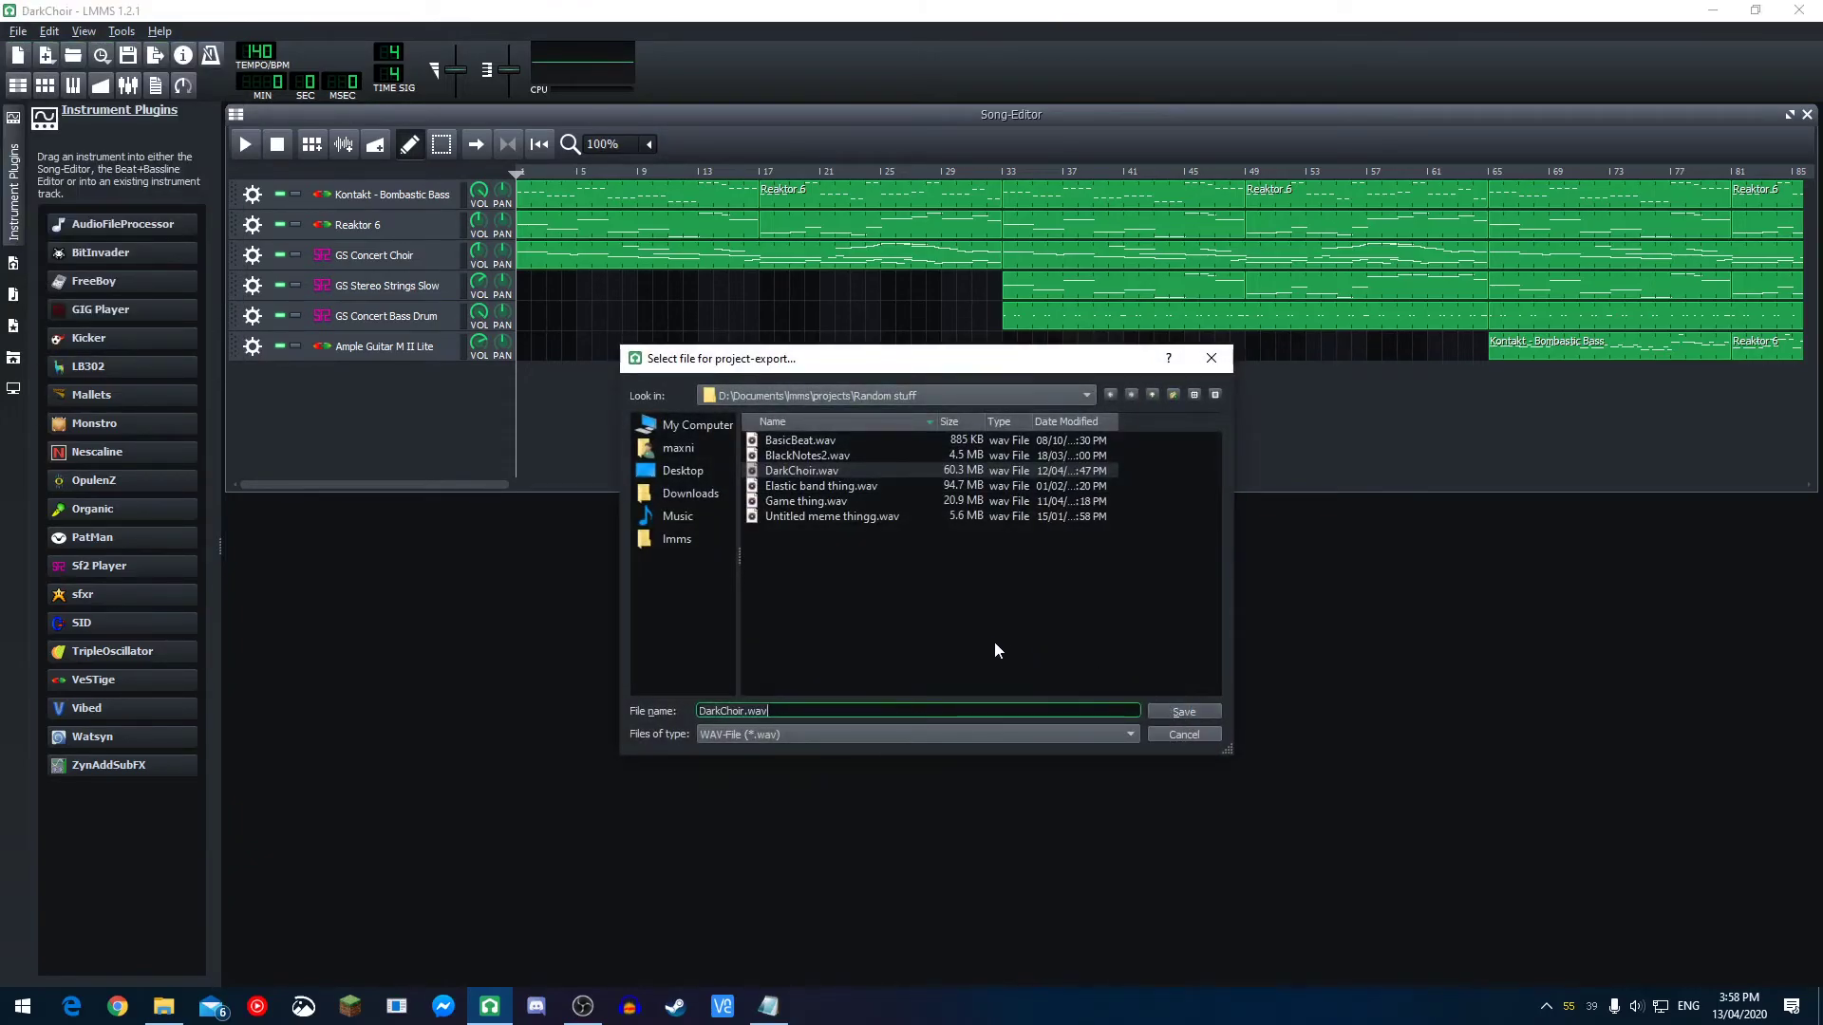
{"action": "left_click", "coordinate": [745, 710]}
{"action": "type", "text": "_"}
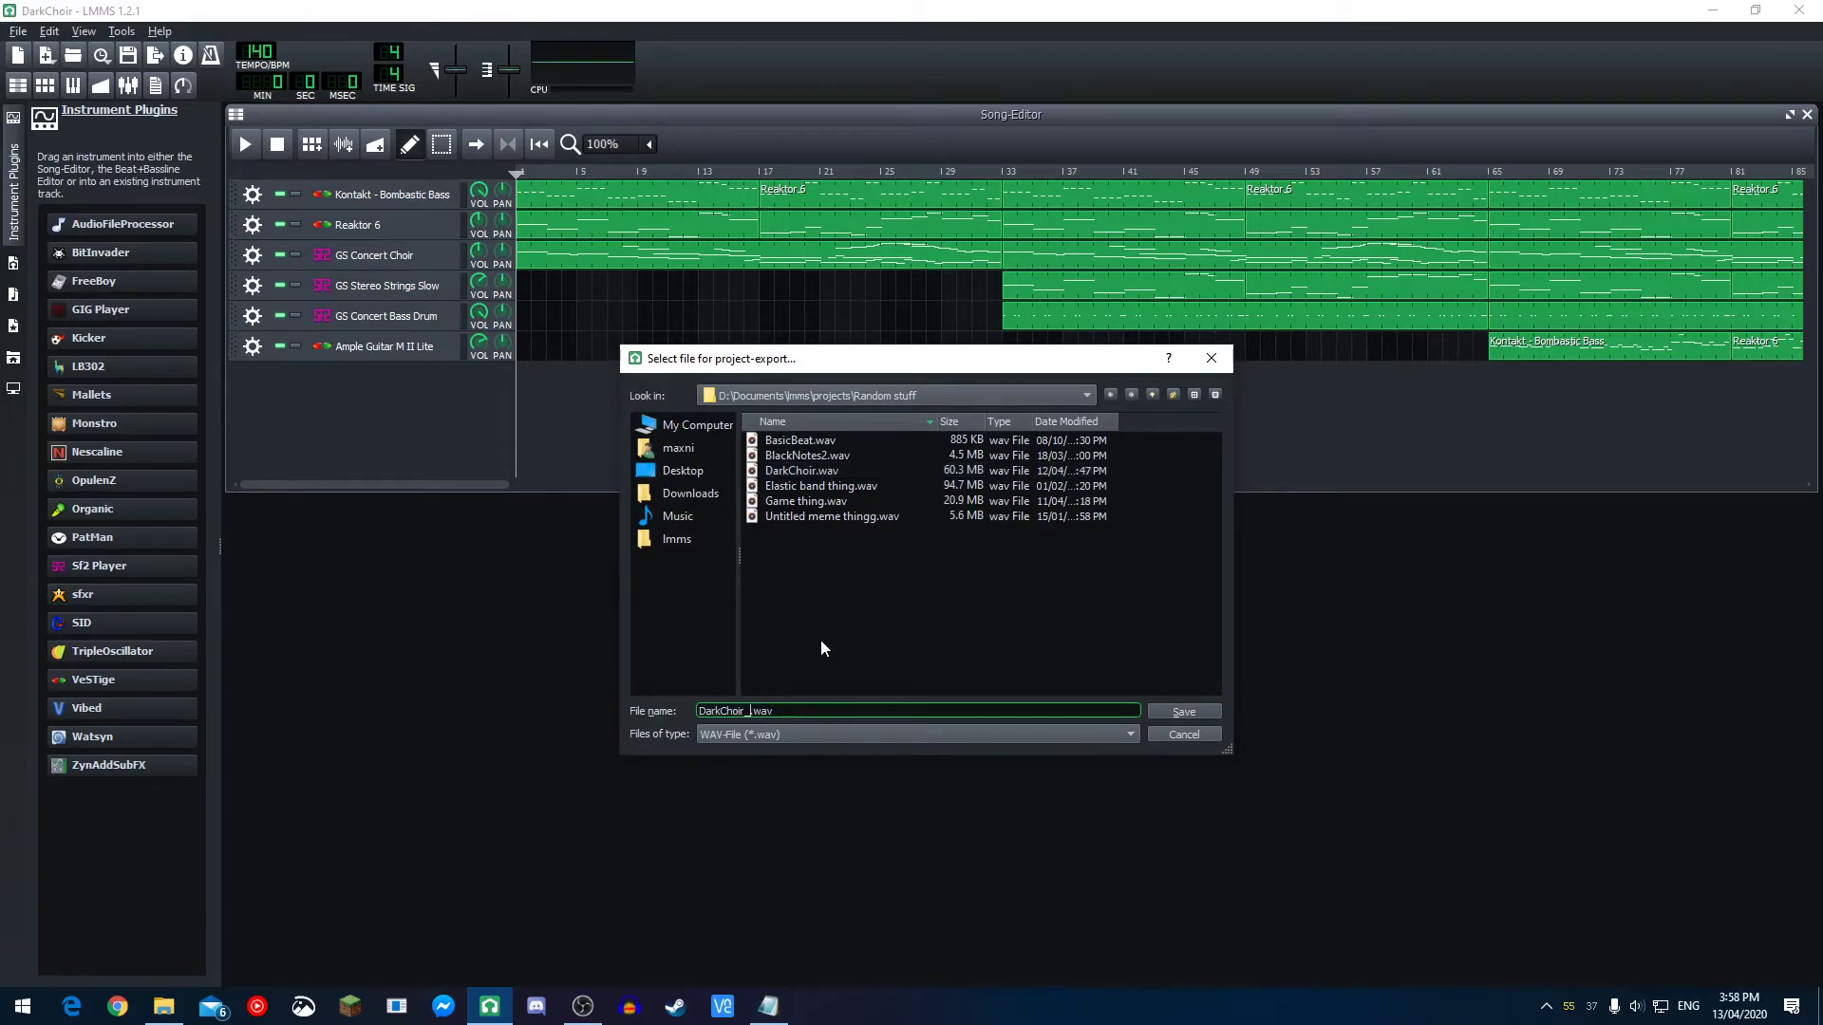
{"action": "type", "text": "Tutorial"}
{"action": "left_click", "coordinate": [830, 732]}
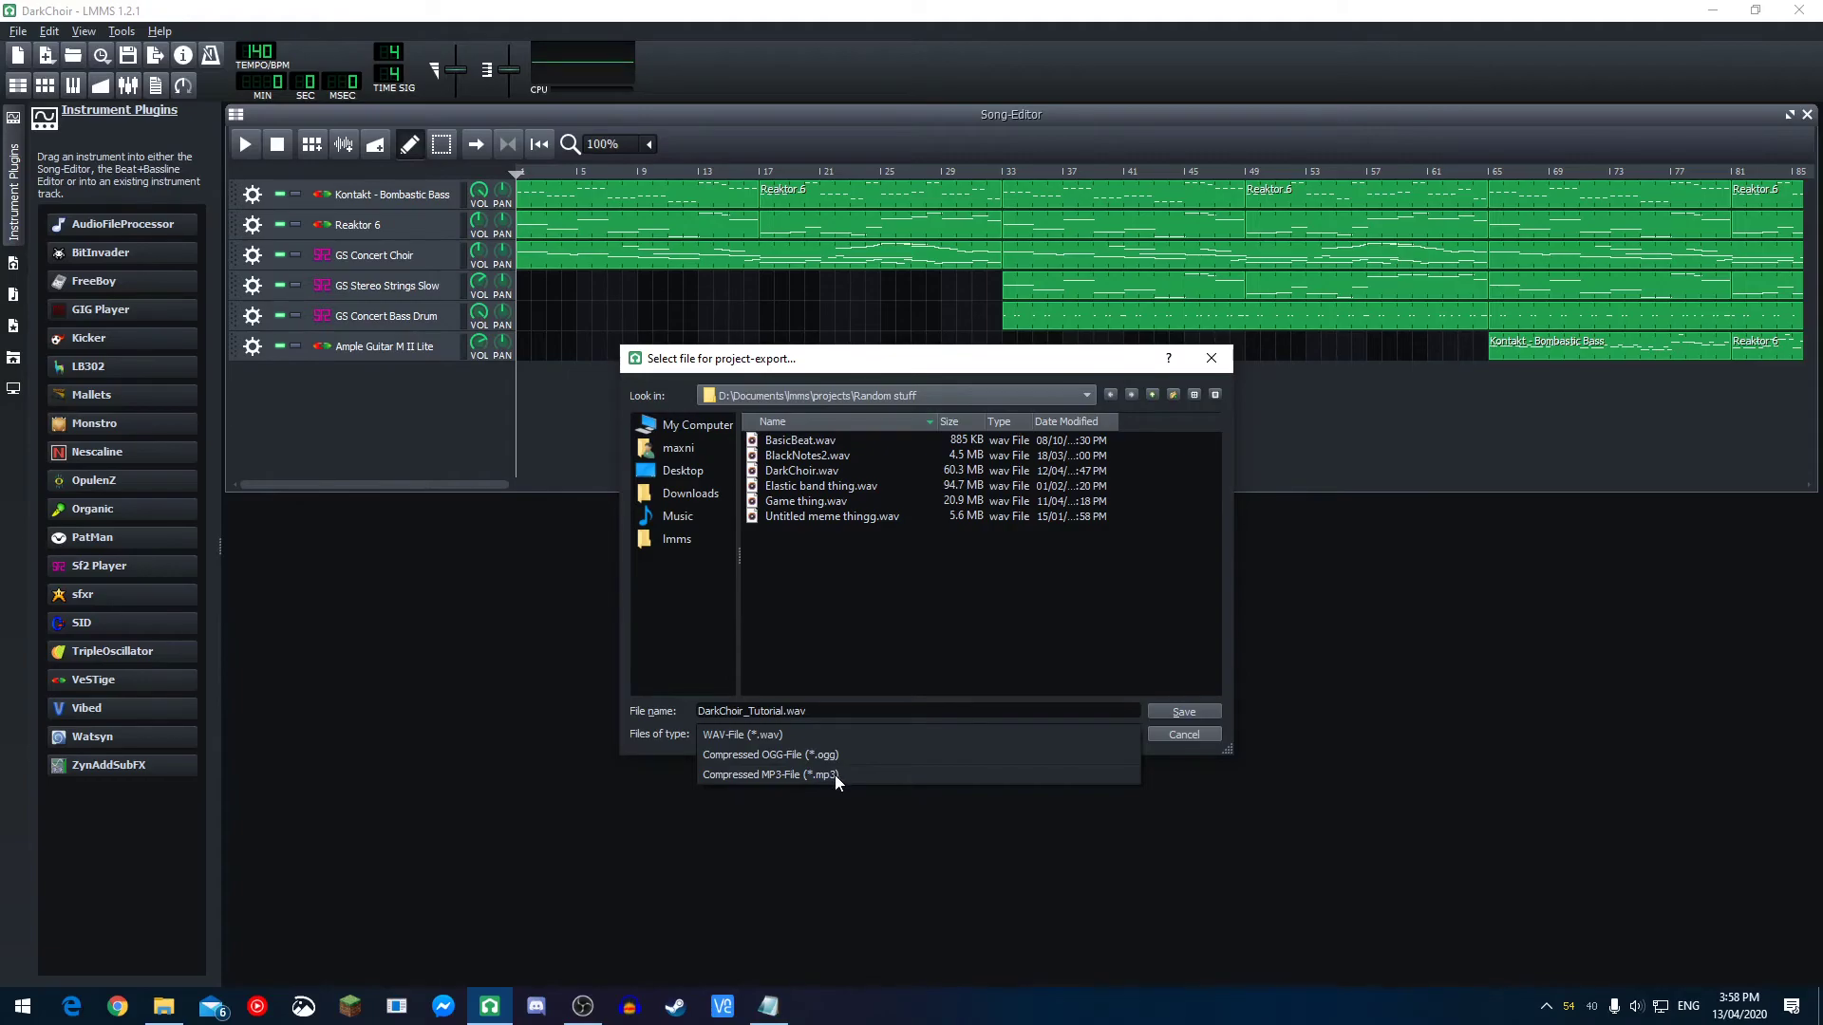
{"action": "left_click", "coordinate": [870, 733]}
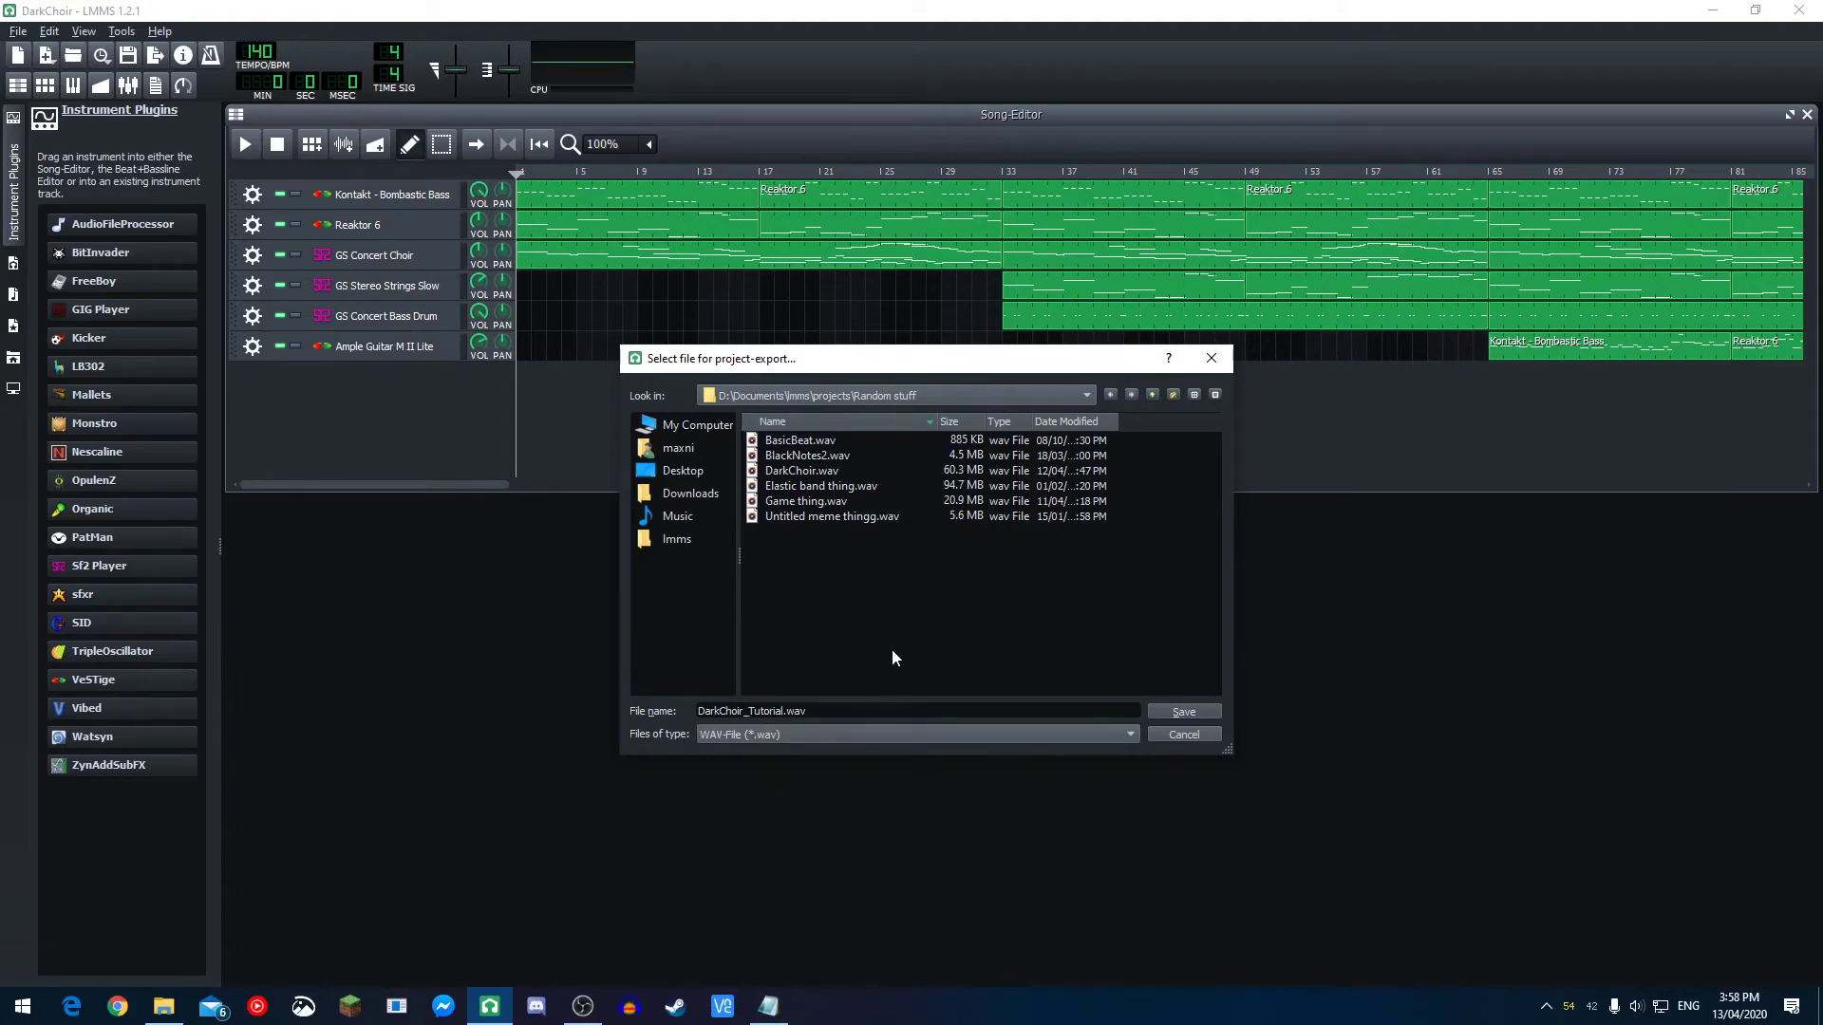
{"action": "left_click", "coordinate": [1185, 712]}
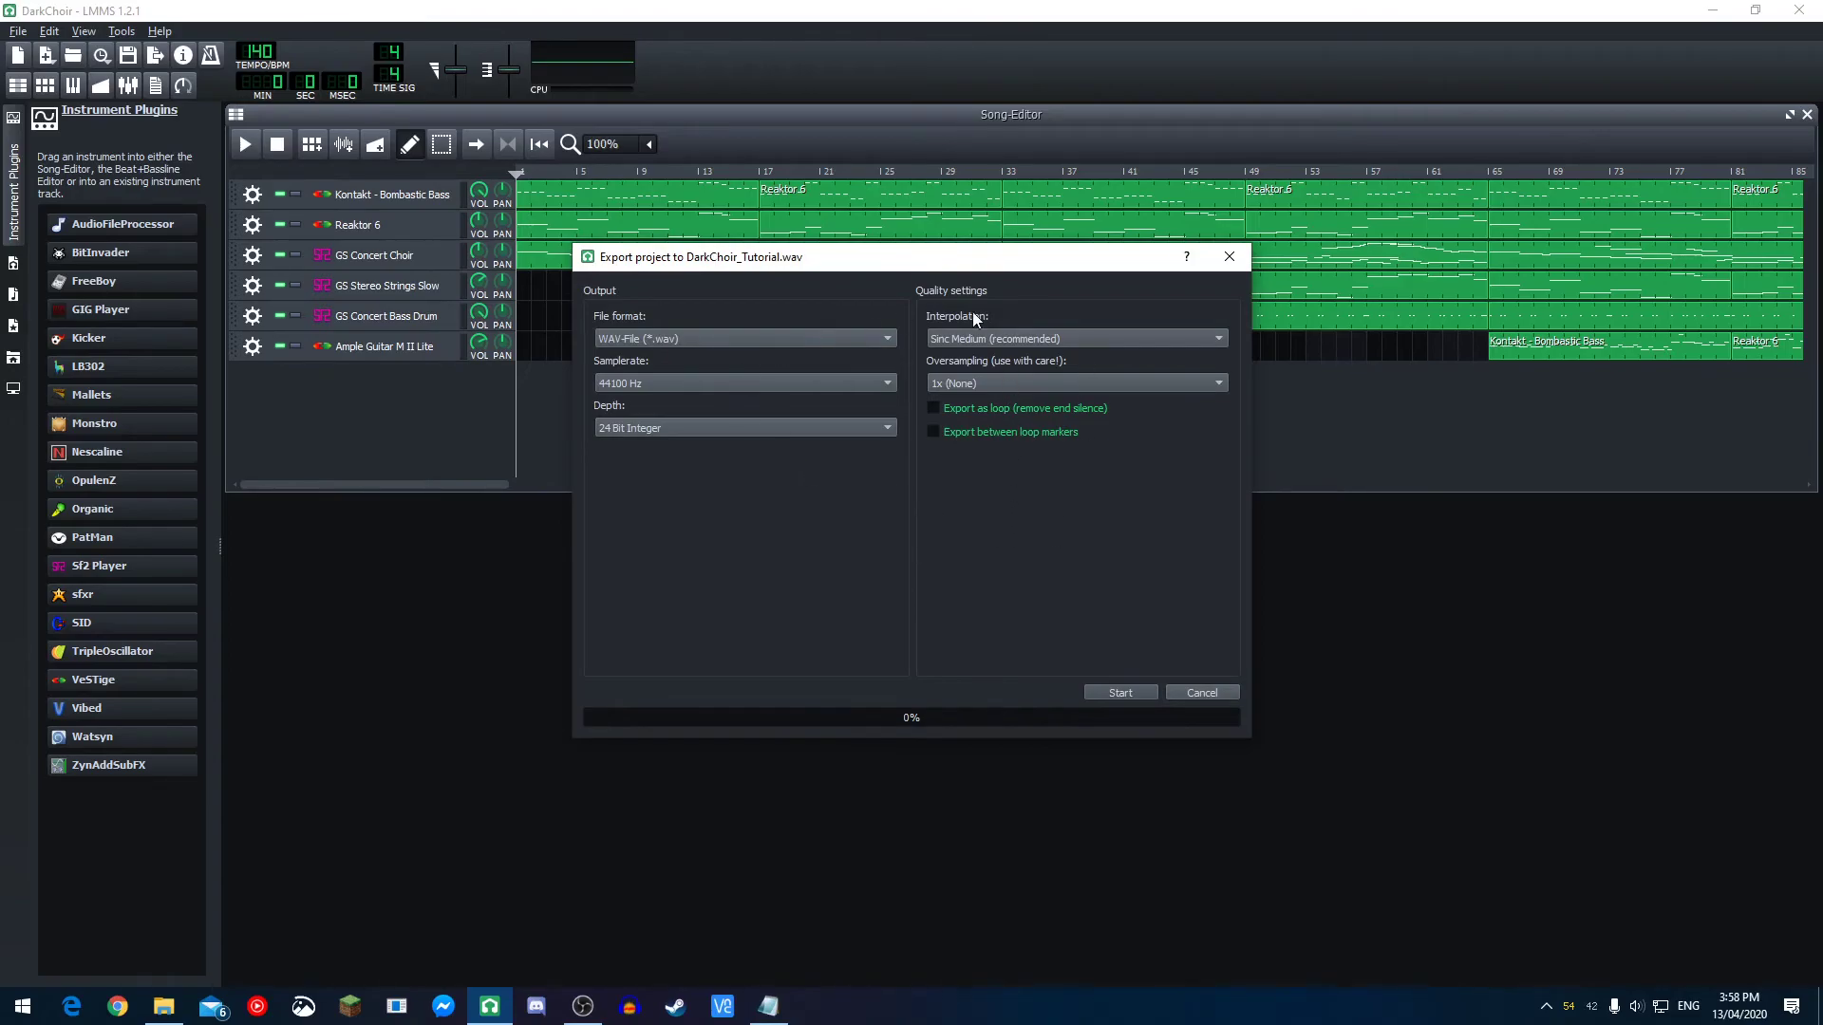
- Set the export sample rate to 96000 Hz, keep the depth at 24 Bit Integer and render the project, dismissing Kontakt's notice
{"action": "left_click", "coordinate": [843, 381]}
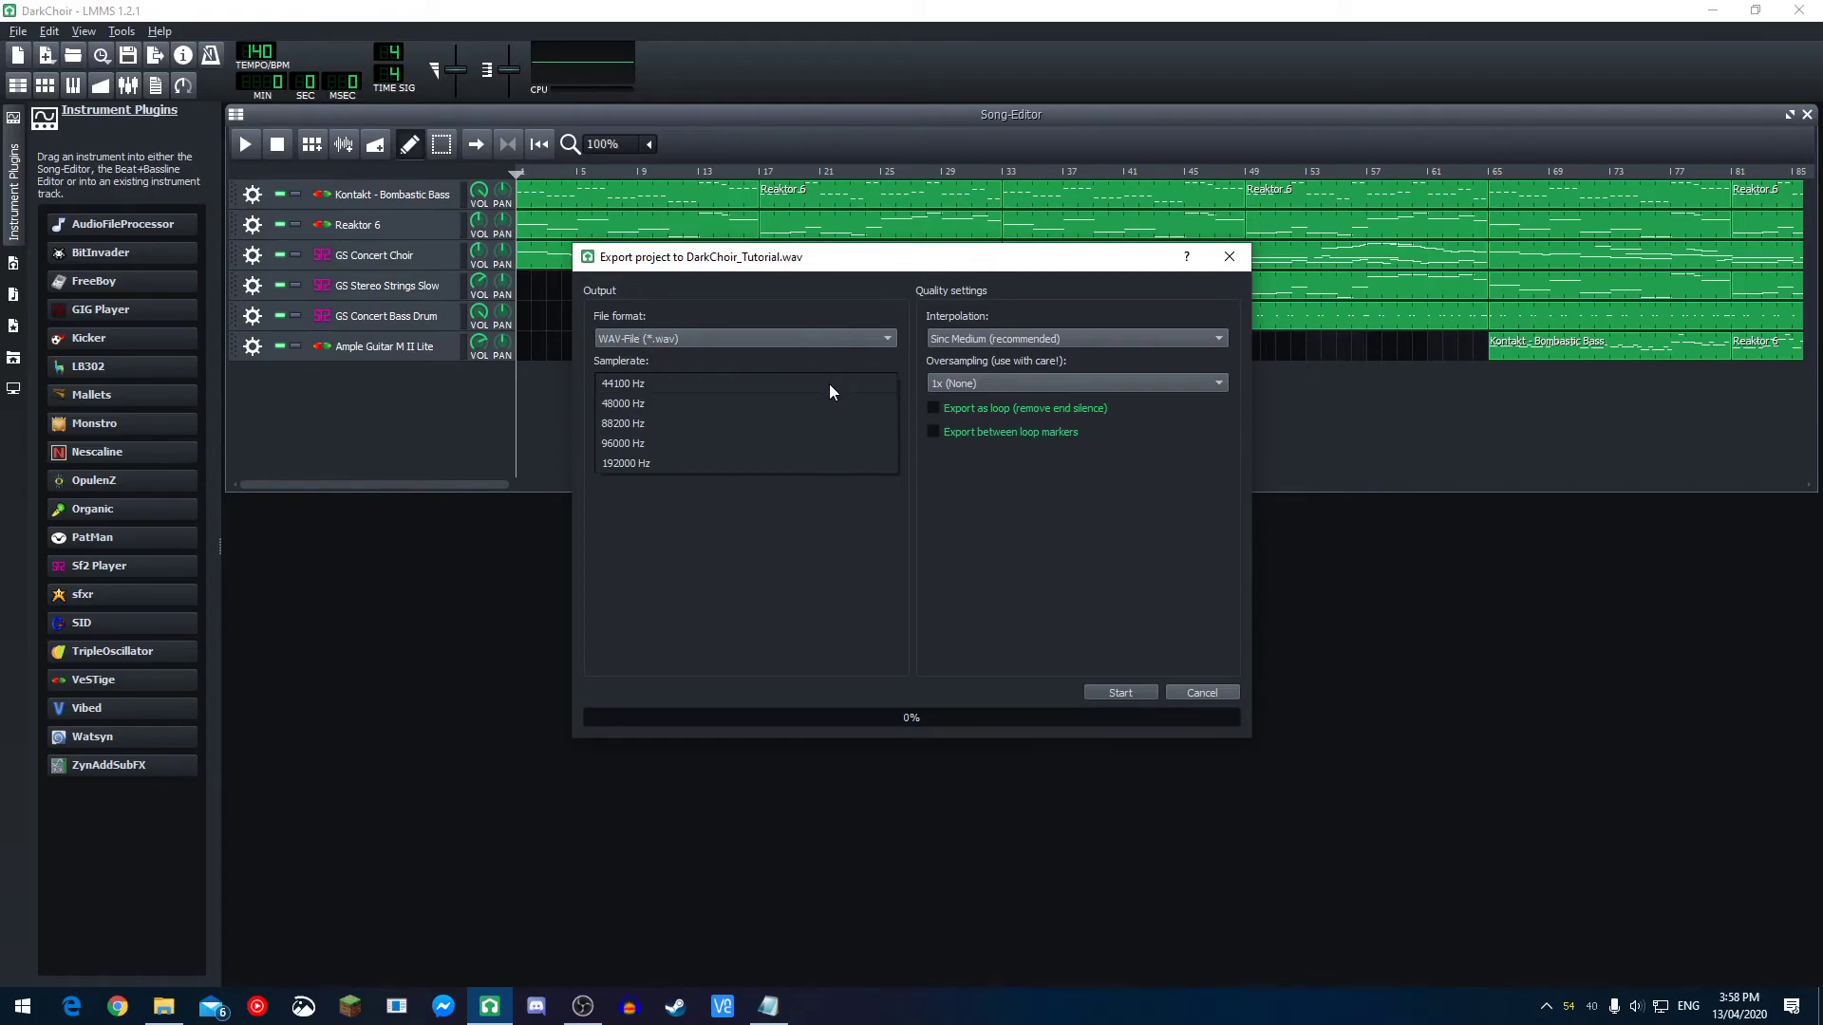
{"action": "left_click", "coordinate": [710, 442]}
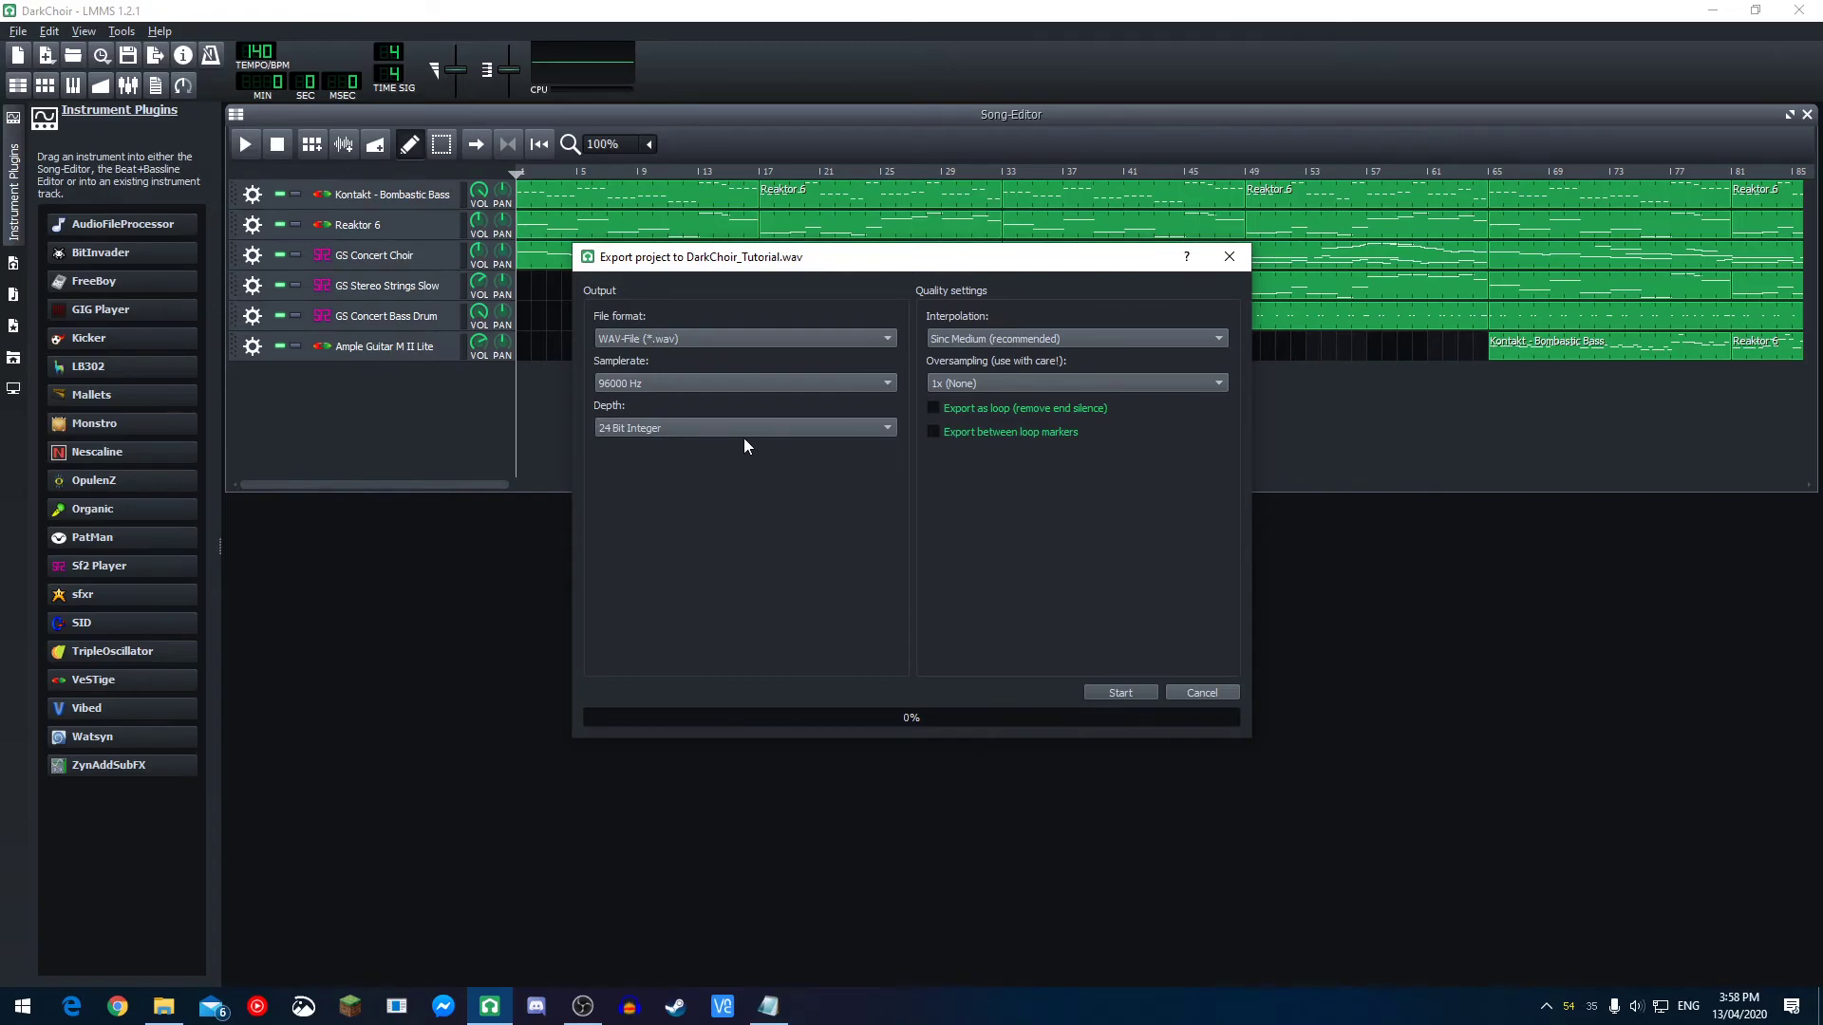
{"action": "left_click", "coordinate": [737, 429]}
{"action": "left_click", "coordinate": [740, 523]}
{"action": "left_click", "coordinate": [704, 433]}
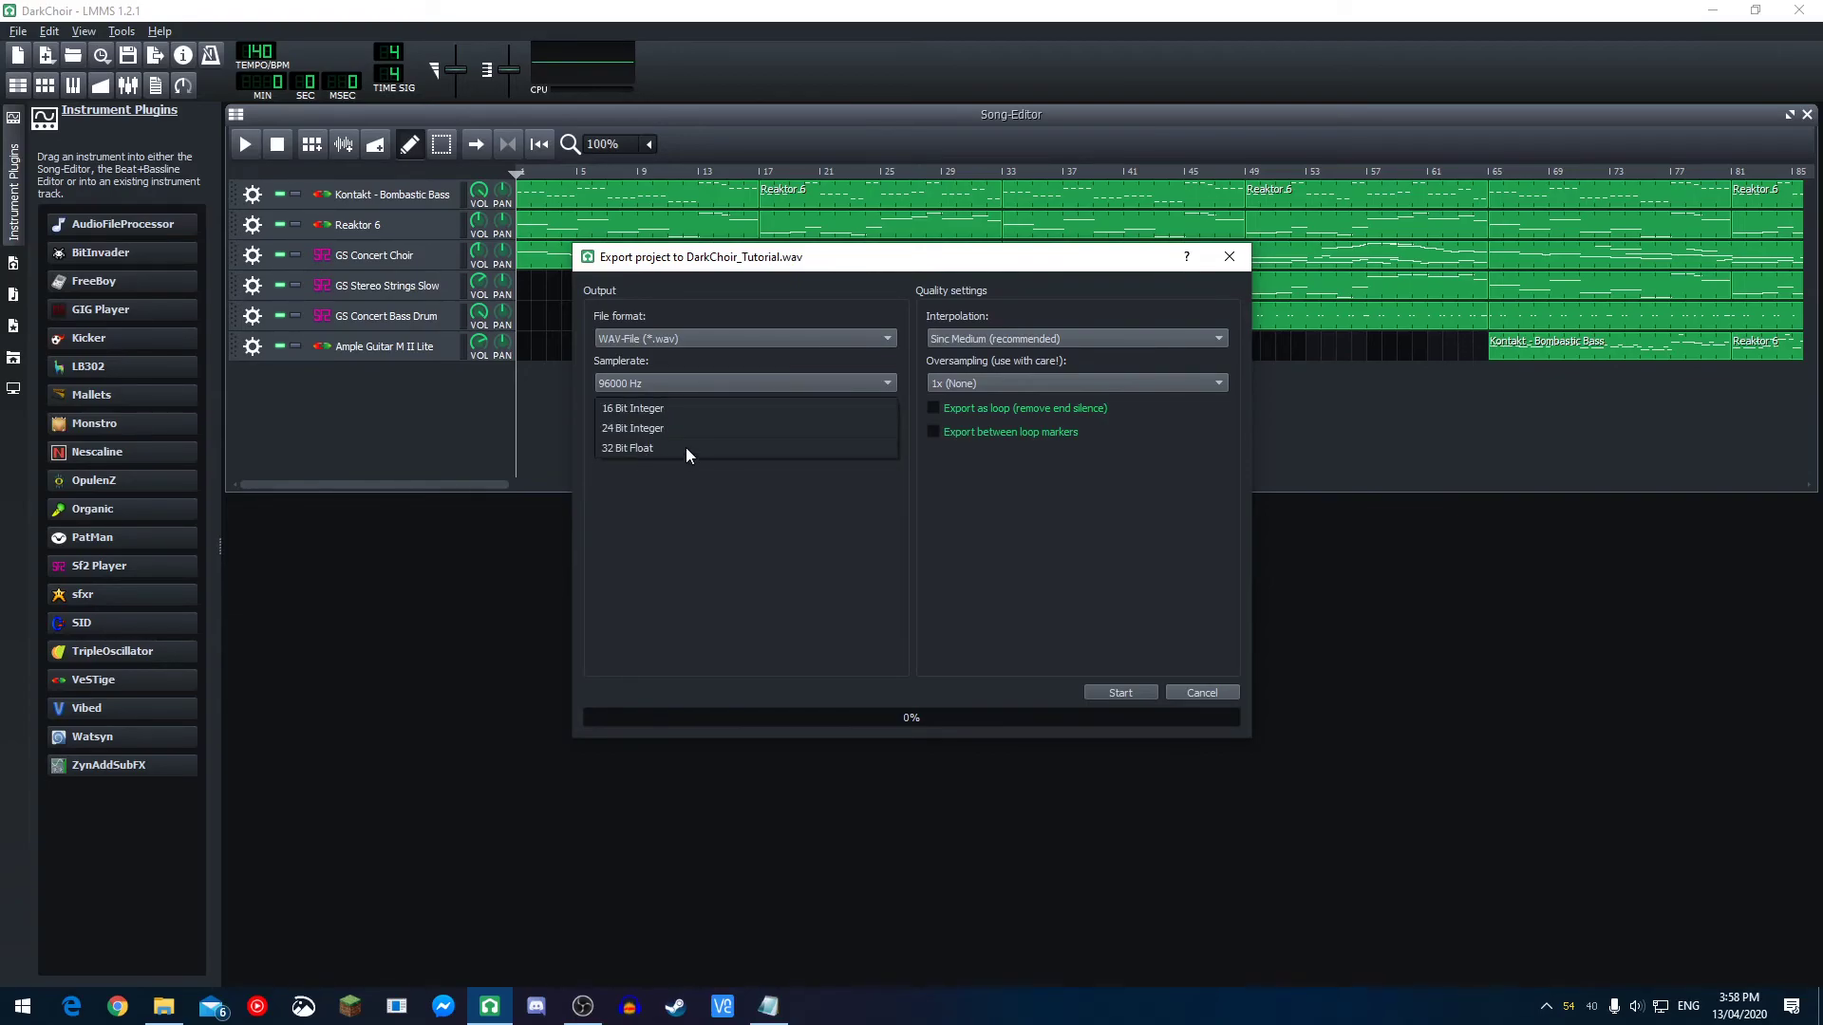
{"action": "left_click", "coordinate": [803, 521]}
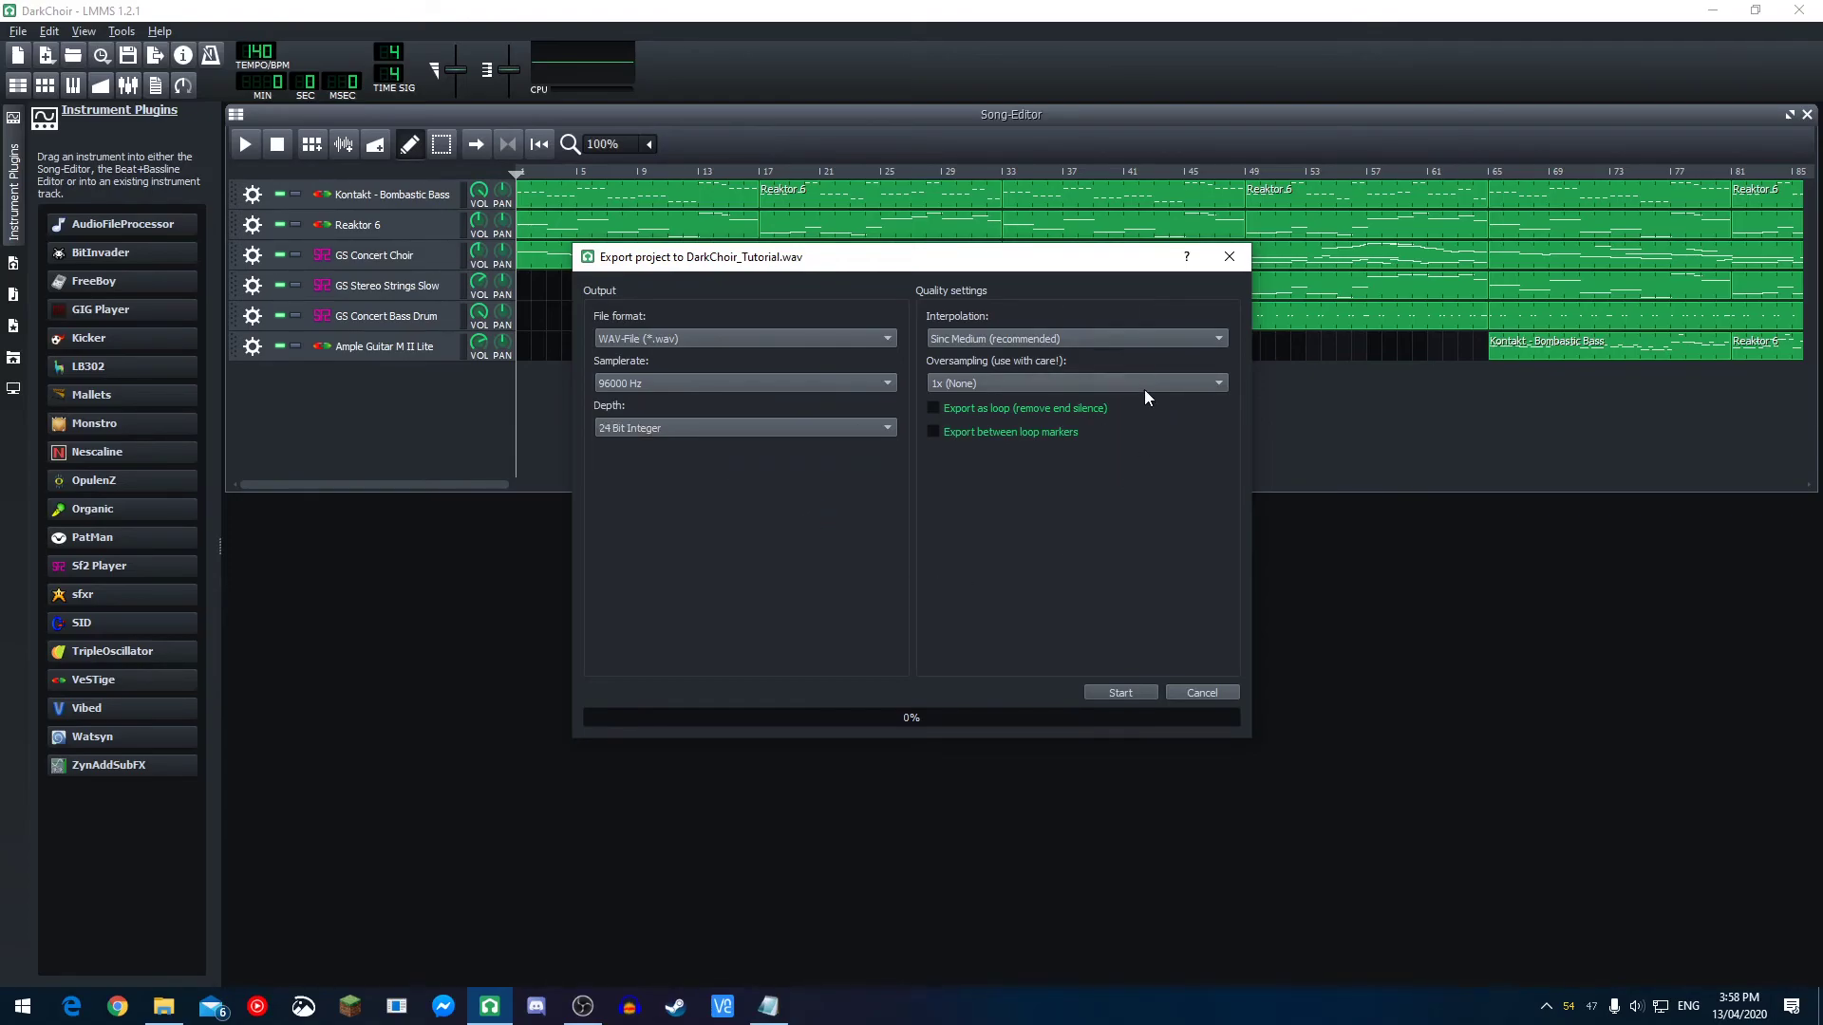
{"action": "left_click", "coordinate": [1102, 690]}
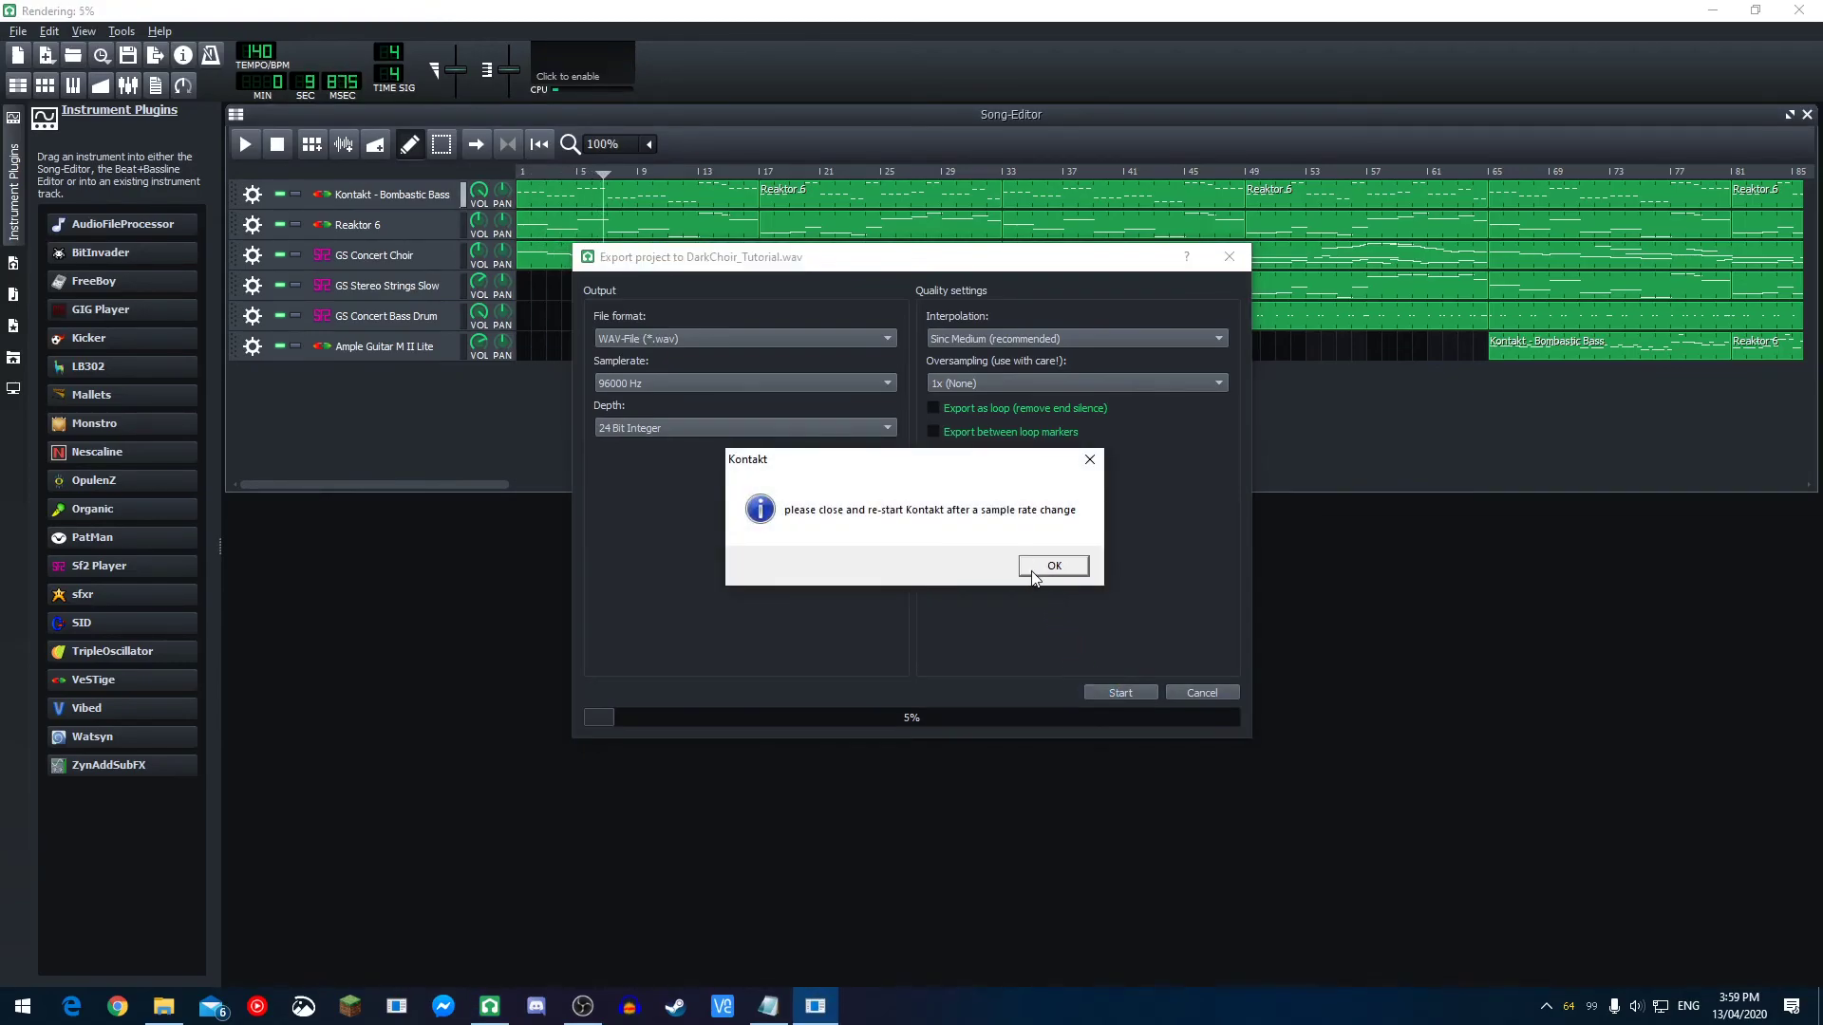
{"action": "left_click", "coordinate": [1033, 569]}
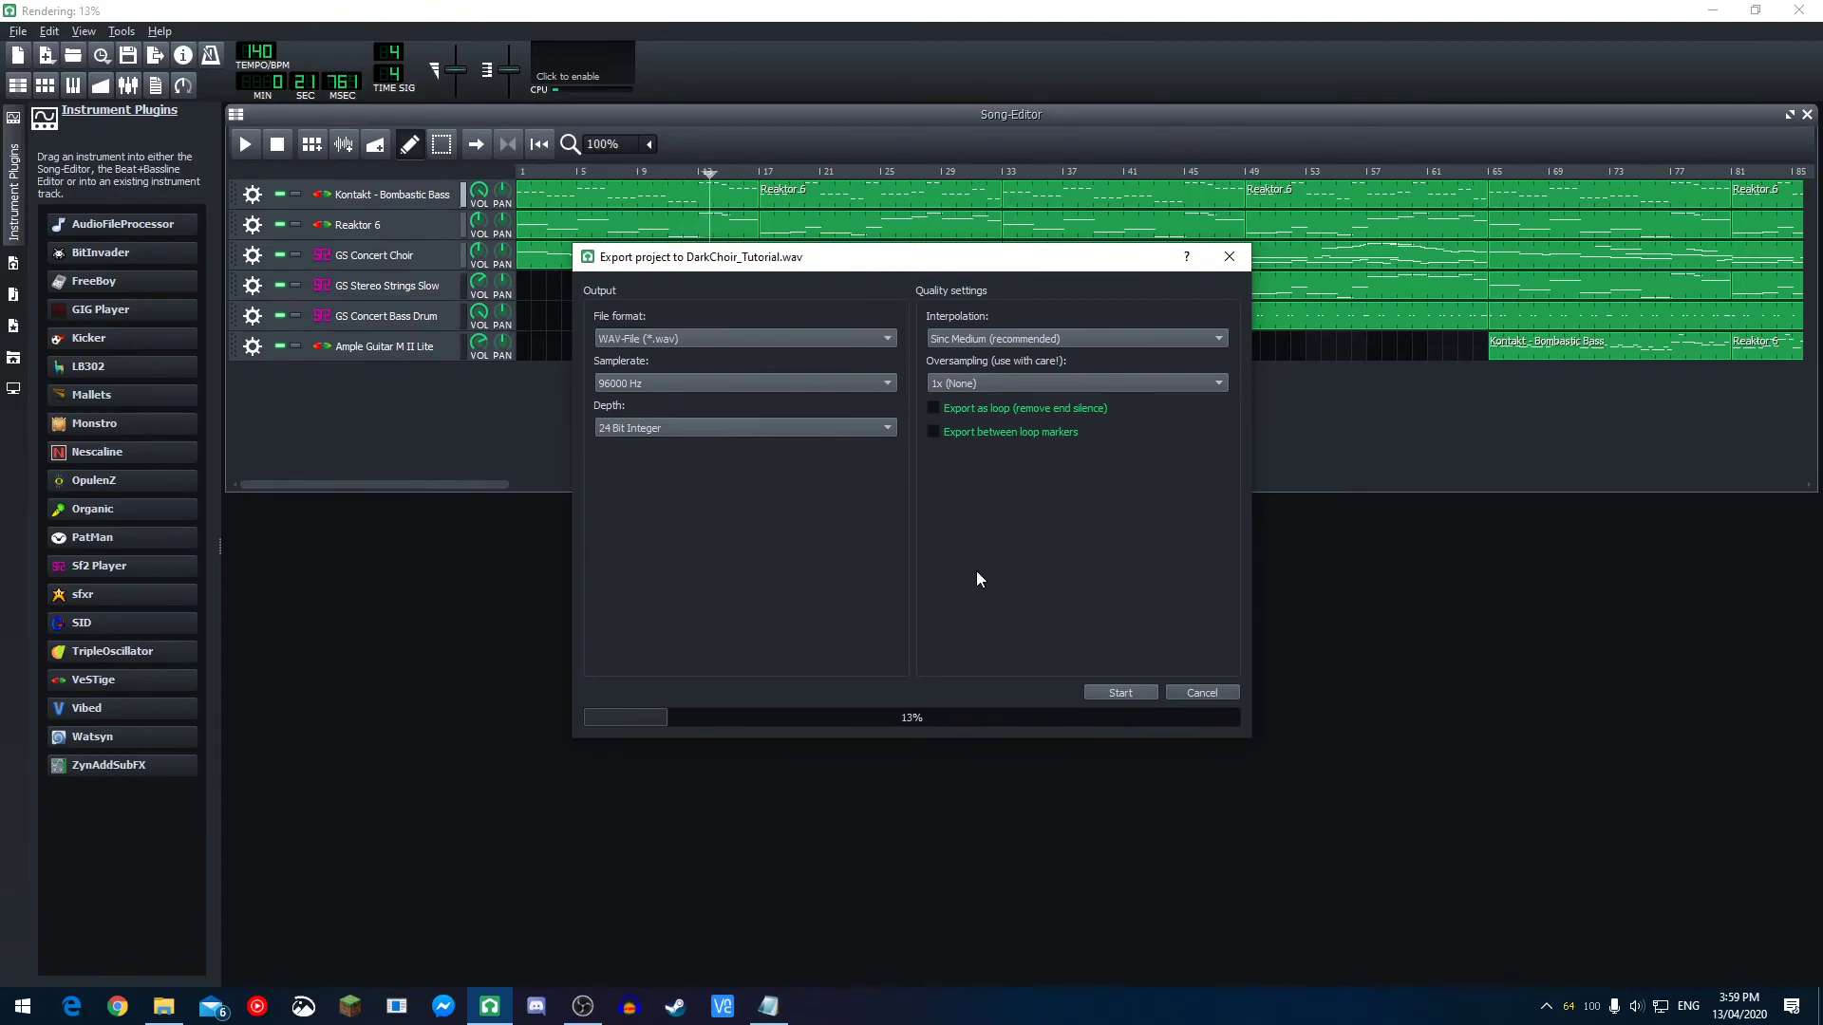